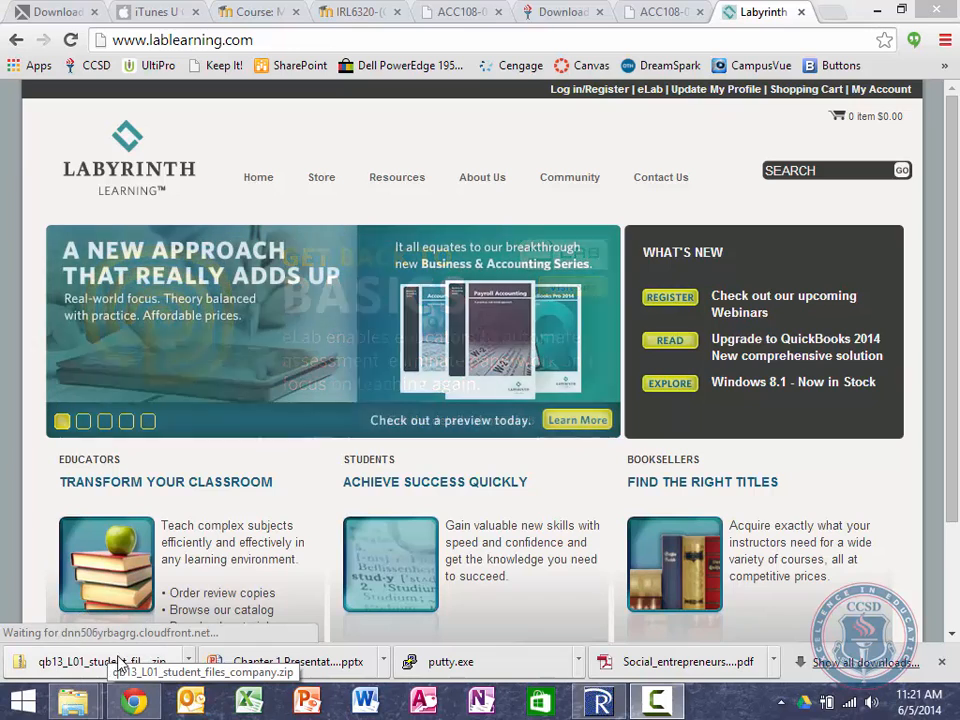
Step: Use Chrome's download bar to show qb13_L01_student_files_company.zip in its folder
left_click(189, 661)
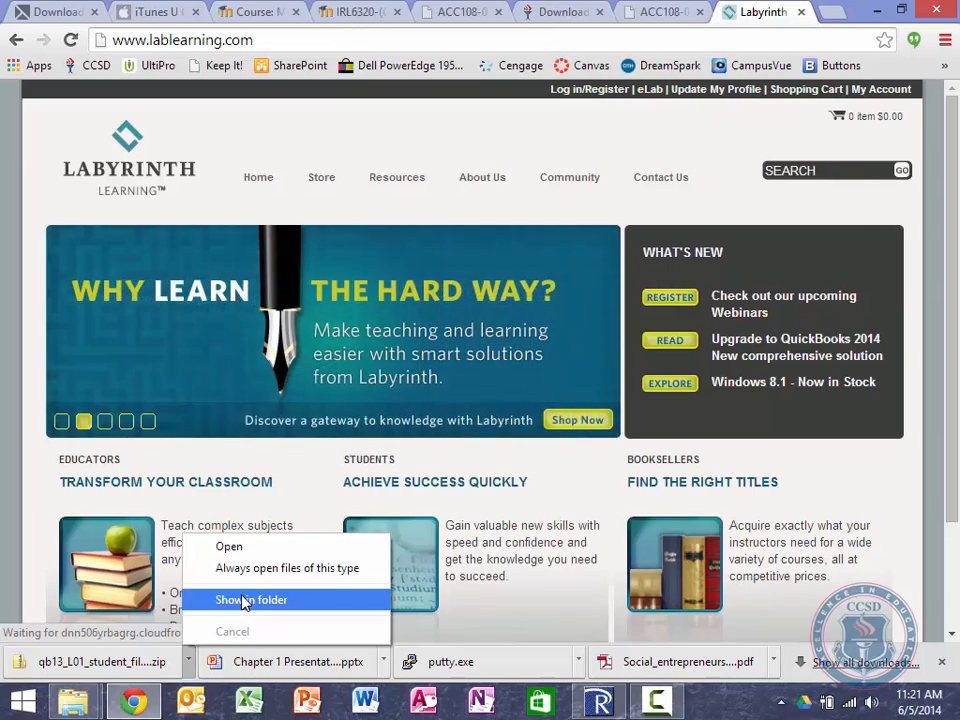
left_click(243, 600)
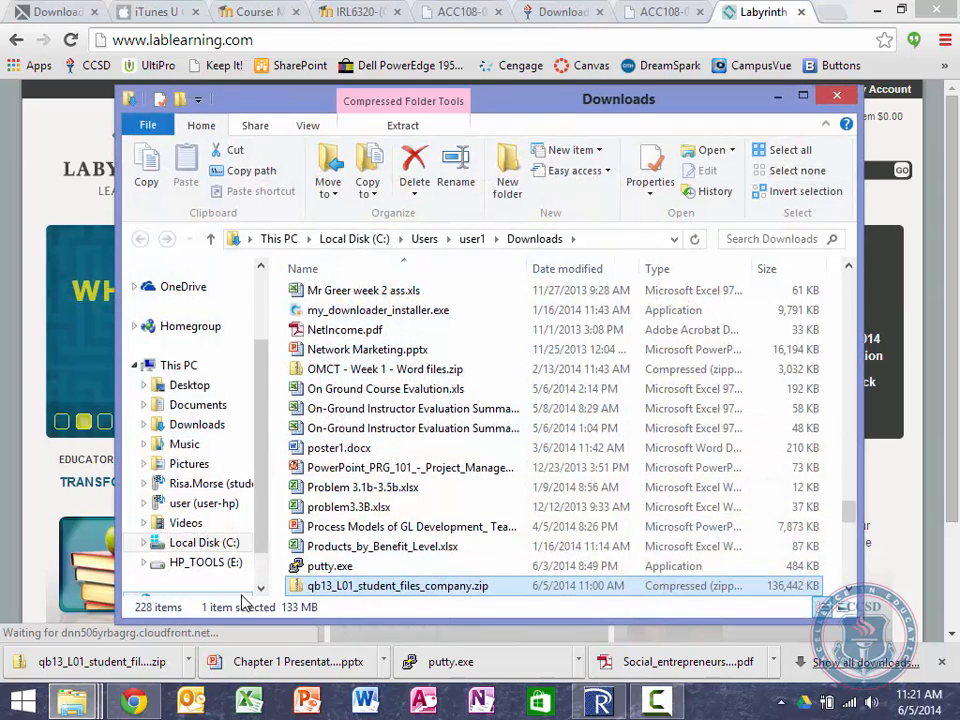
Step: Open the zip archive, move its window aside, and select the L01 QB13 Student Files (Company) folder
double_click(368, 587)
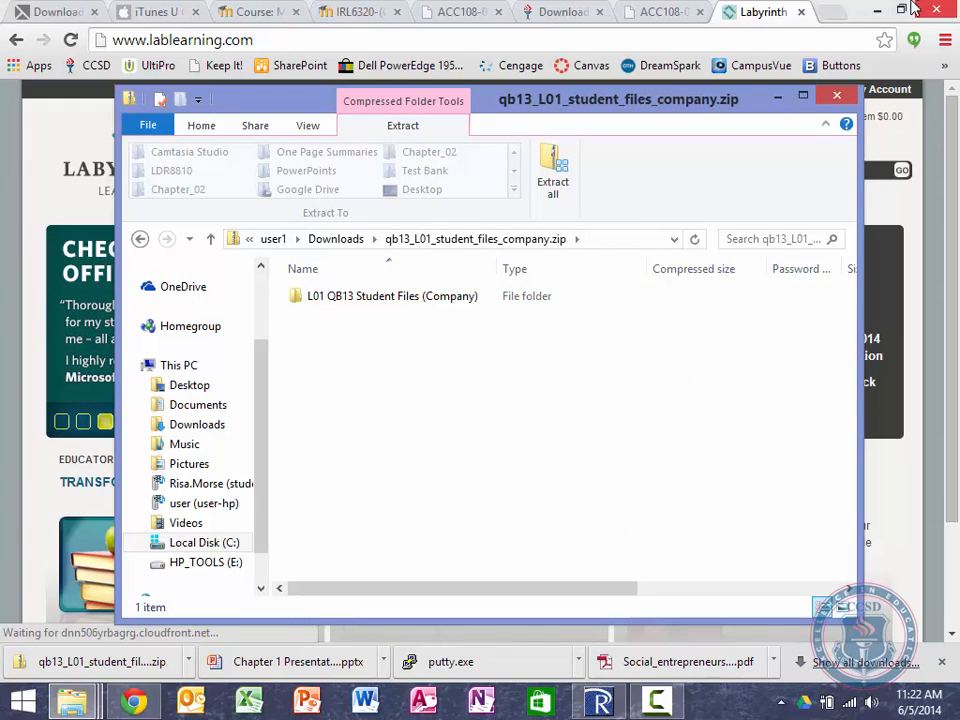
left_click(878, 9)
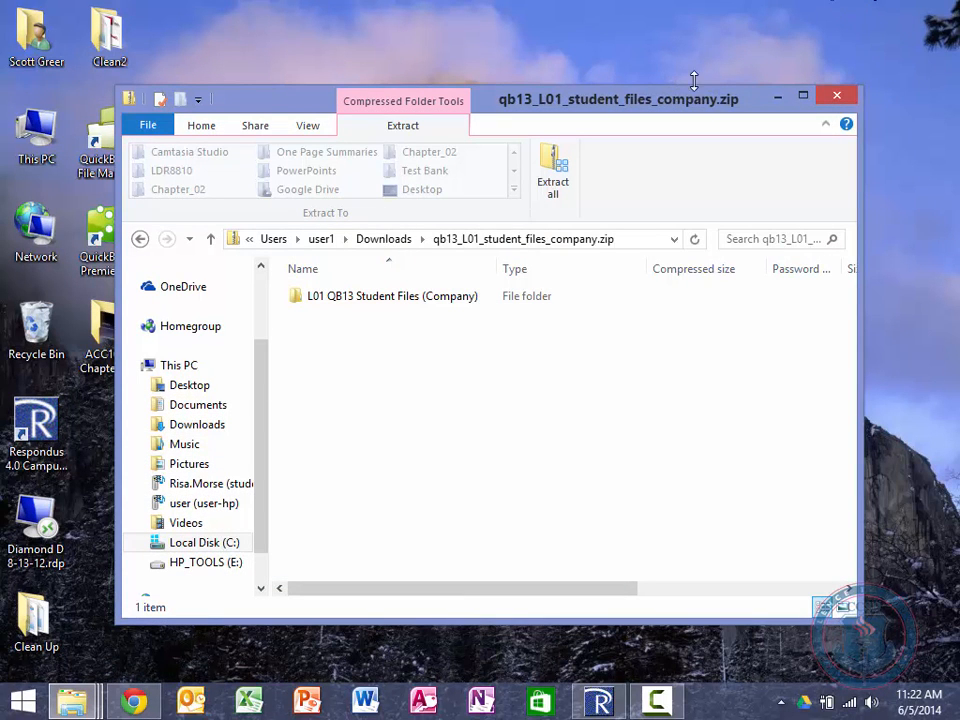
left_click_drag(598, 107, 724, 63)
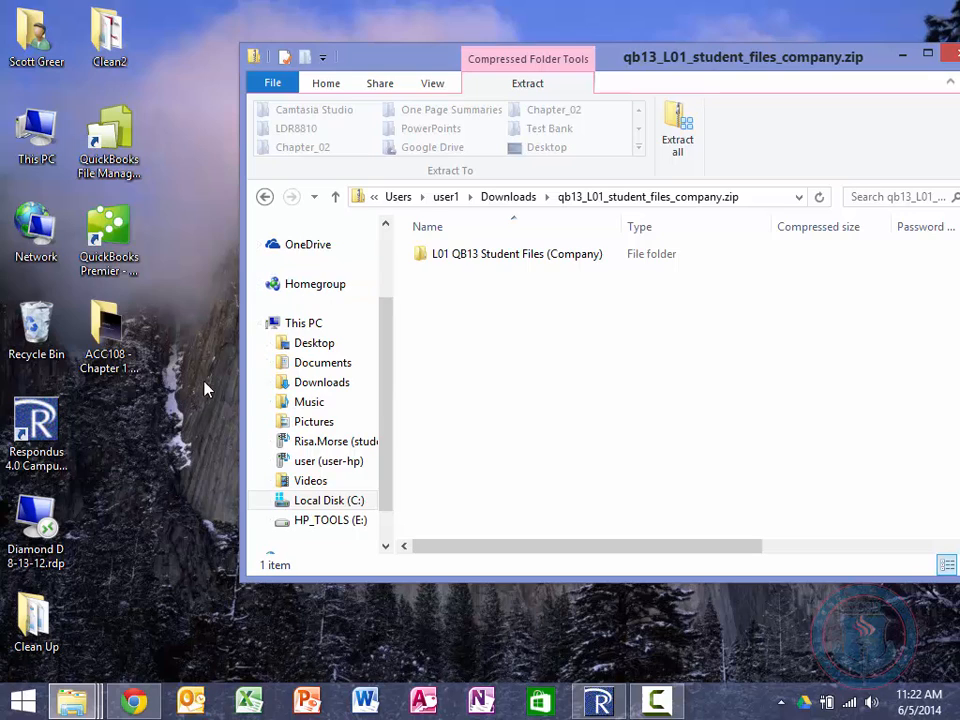
left_click(459, 262)
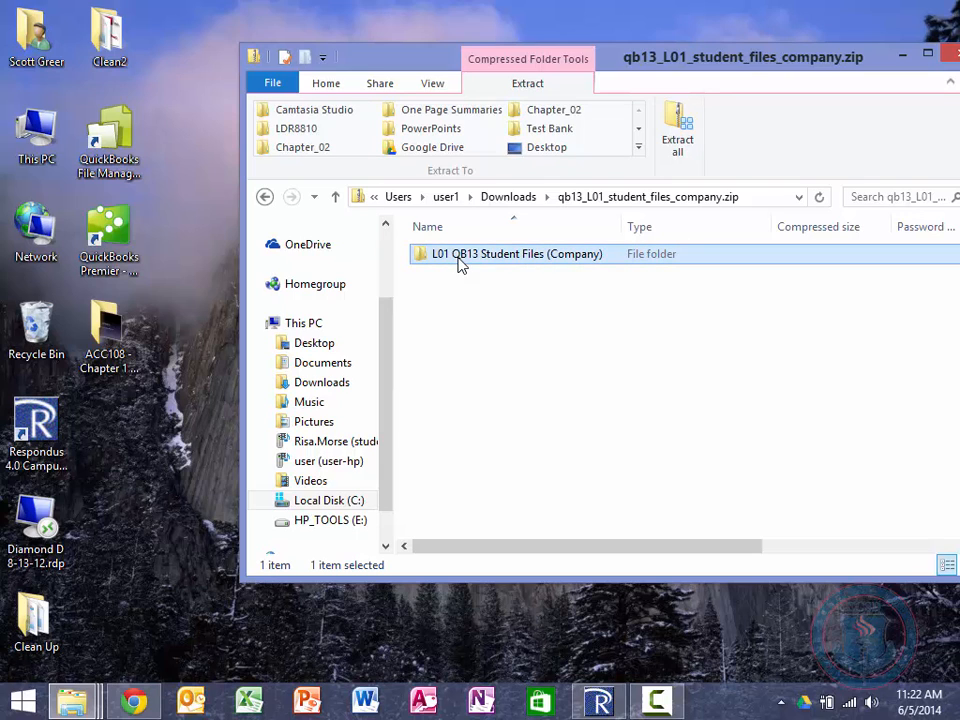
Step: Drag the L01 QB13 Student Files (Company) folder onto the desktop, then close the zip window
left_click_drag(455, 262, 134, 507)
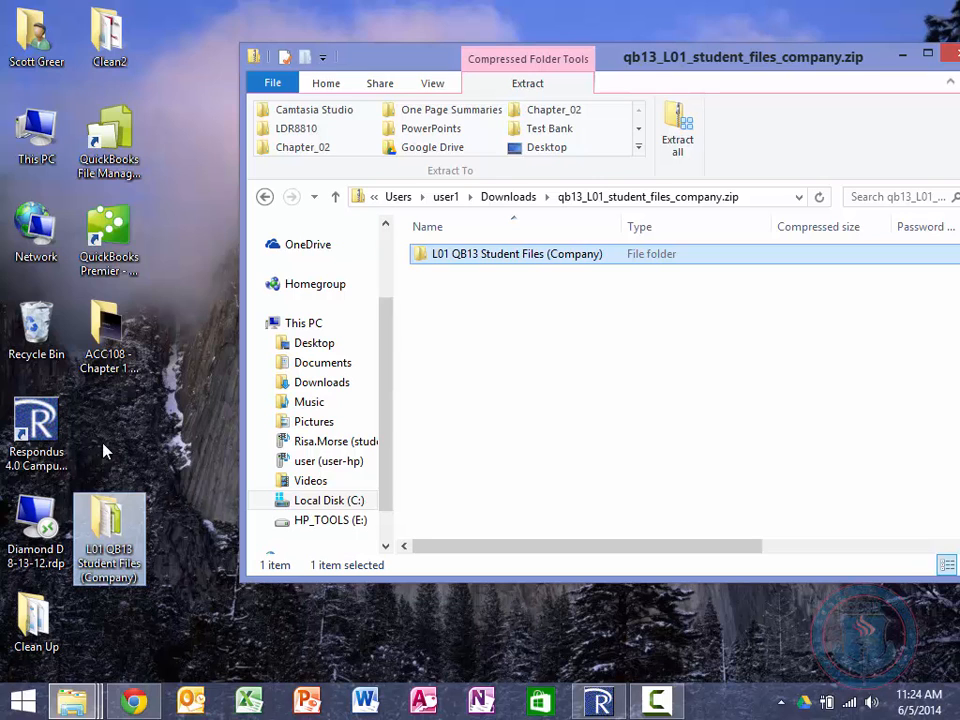
left_click(947, 59)
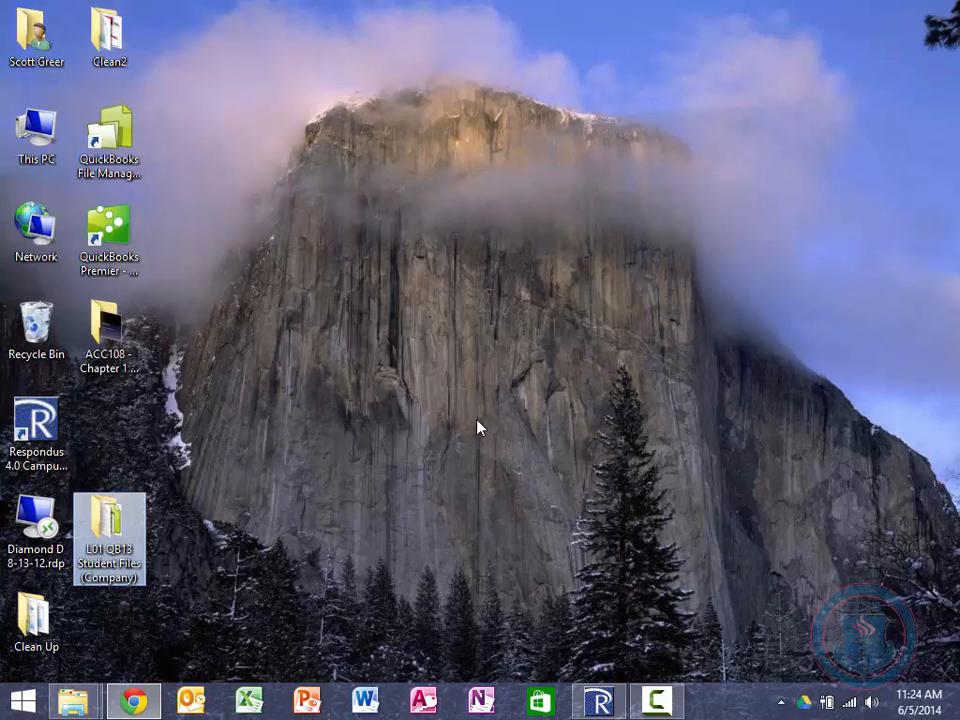
Step: Search Windows for 'quickbooks' and launch QuickBooks Premier - Accountant Edition 2013
mouse_move(958, 2)
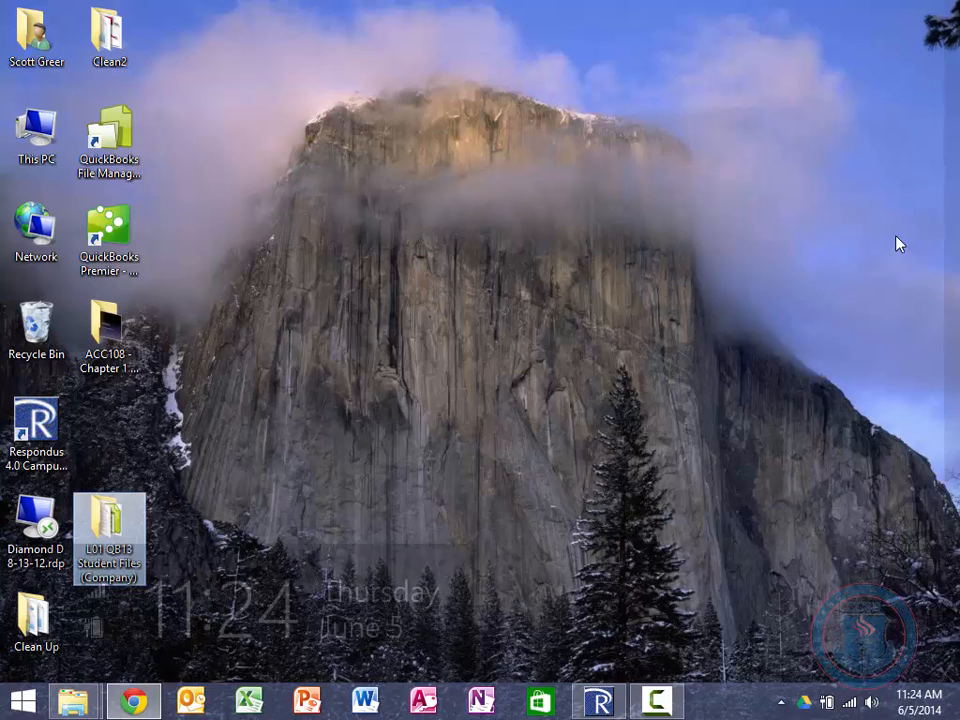
left_click(950, 162)
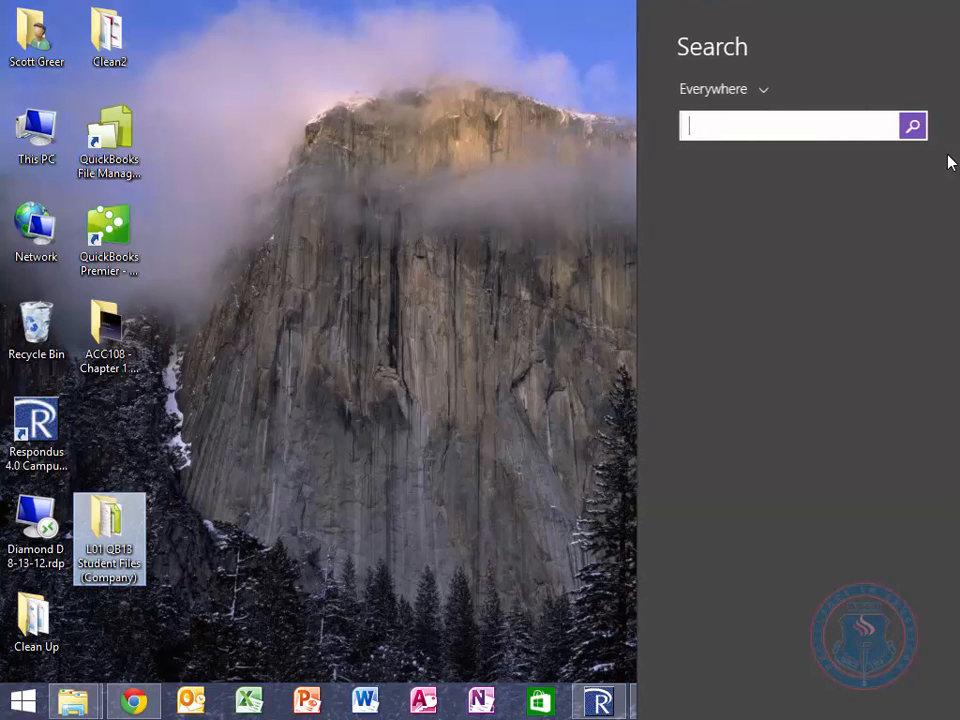
type("quck")
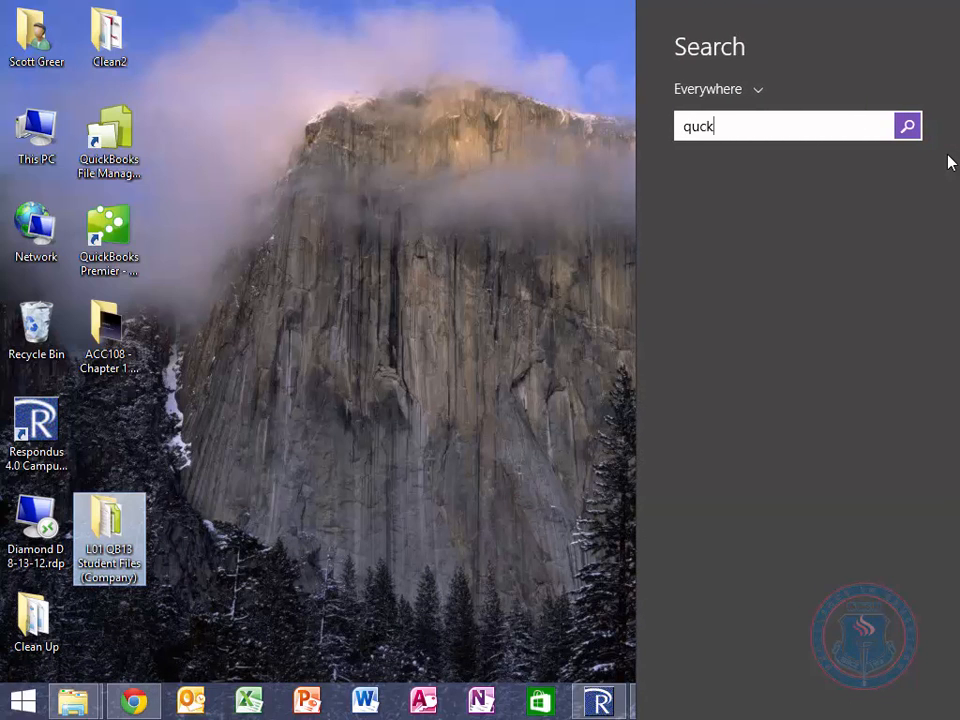
key("BackSpace")
key("BackSpace")
type("ick")
type("books")
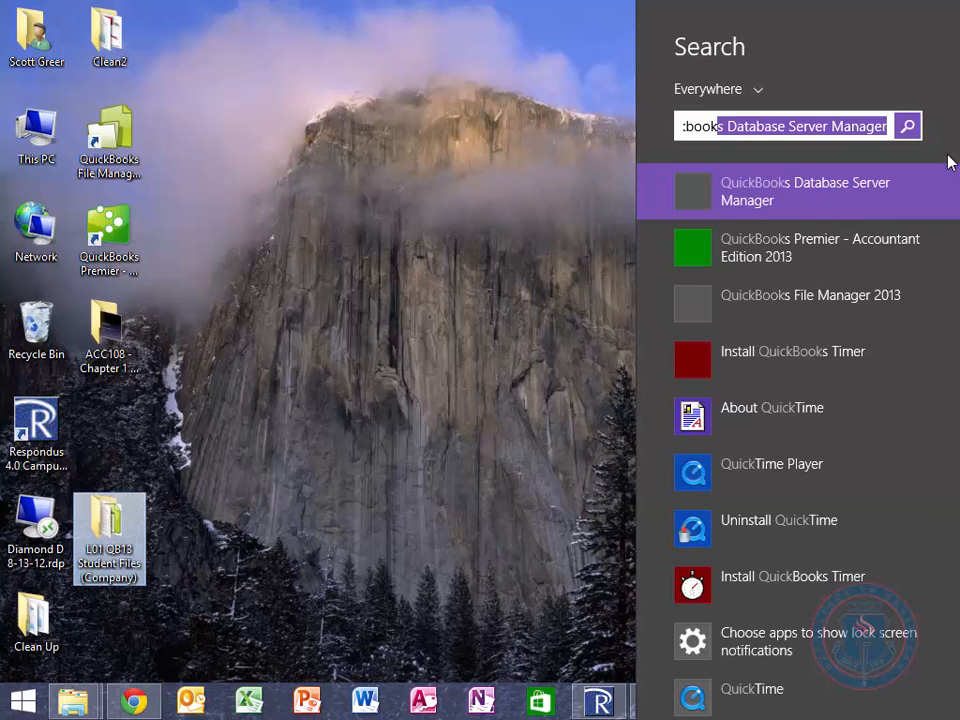
left_click(800, 258)
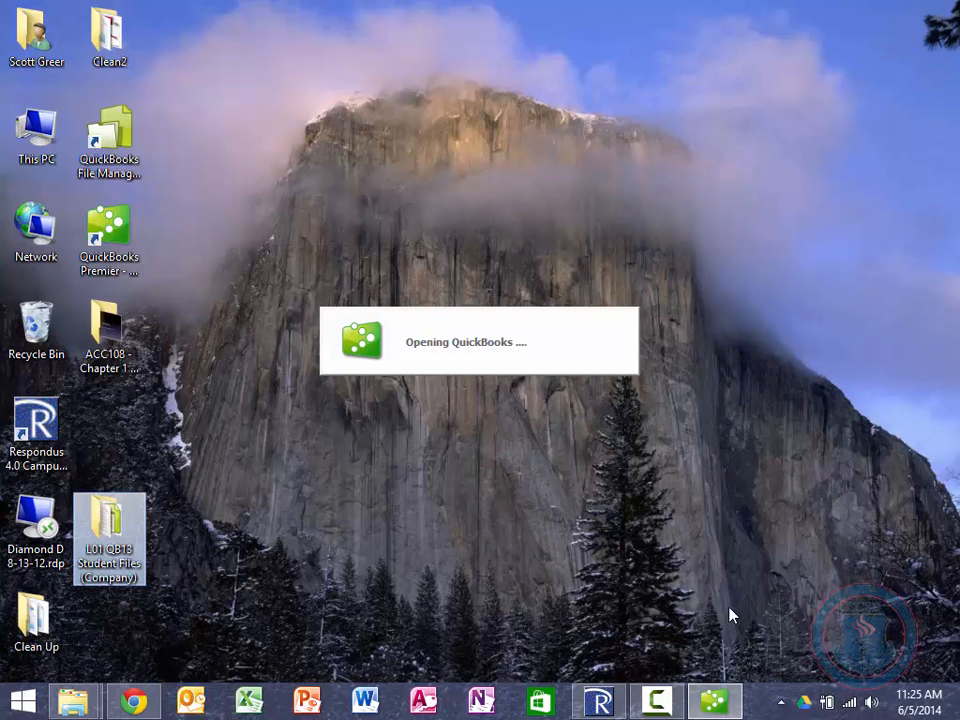
Step: Pin QuickBooks to the taskbar, then close the QuickBooks Setup window
right_click(714, 701)
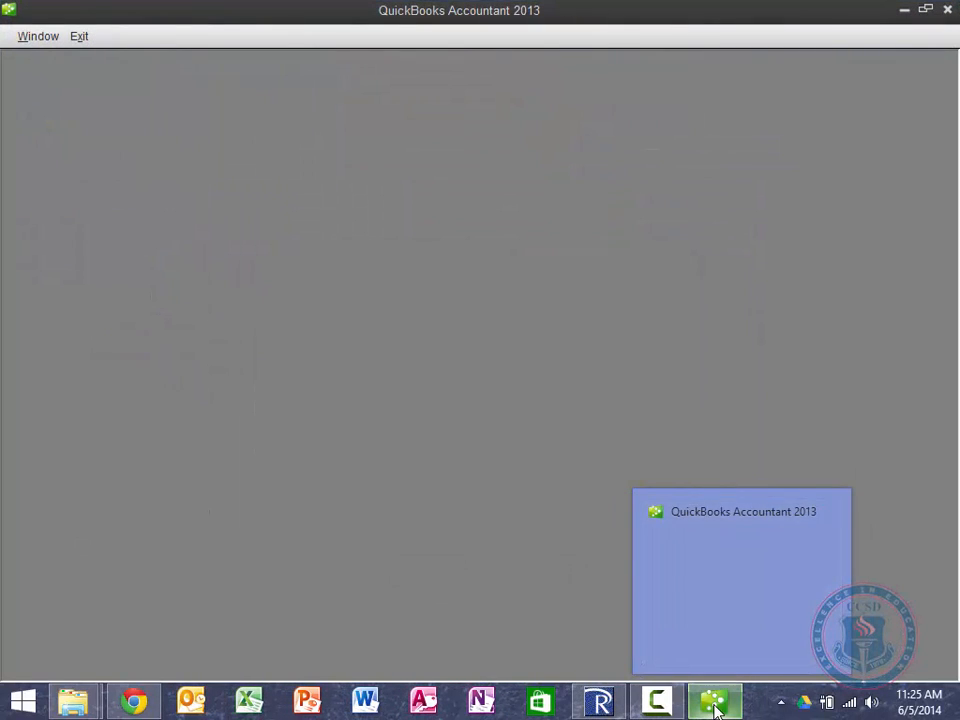
right_click(713, 700)
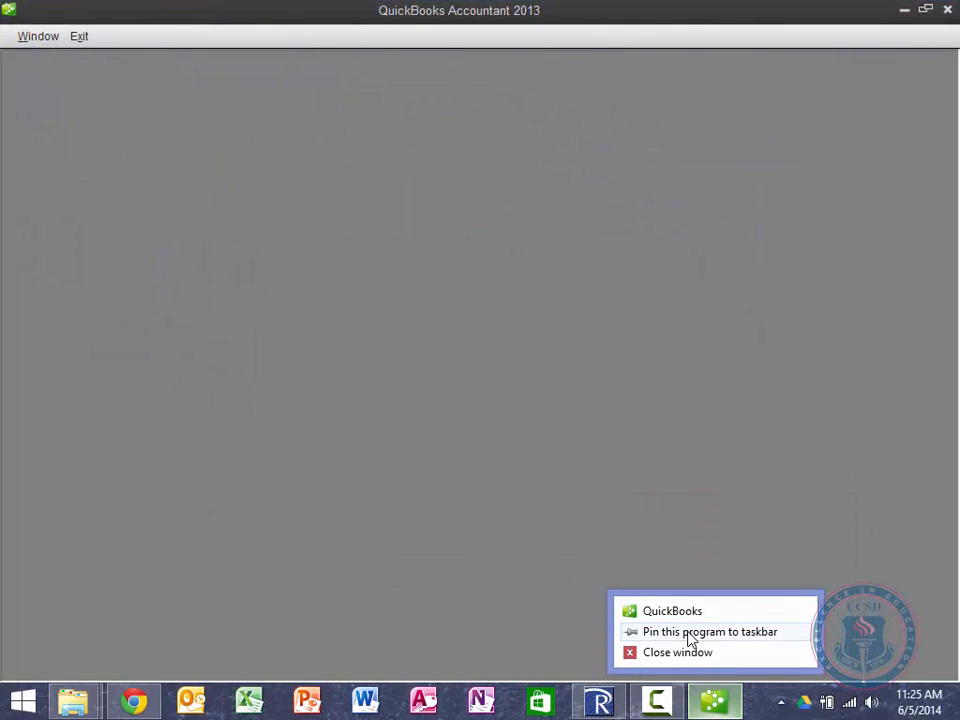
left_click(688, 633)
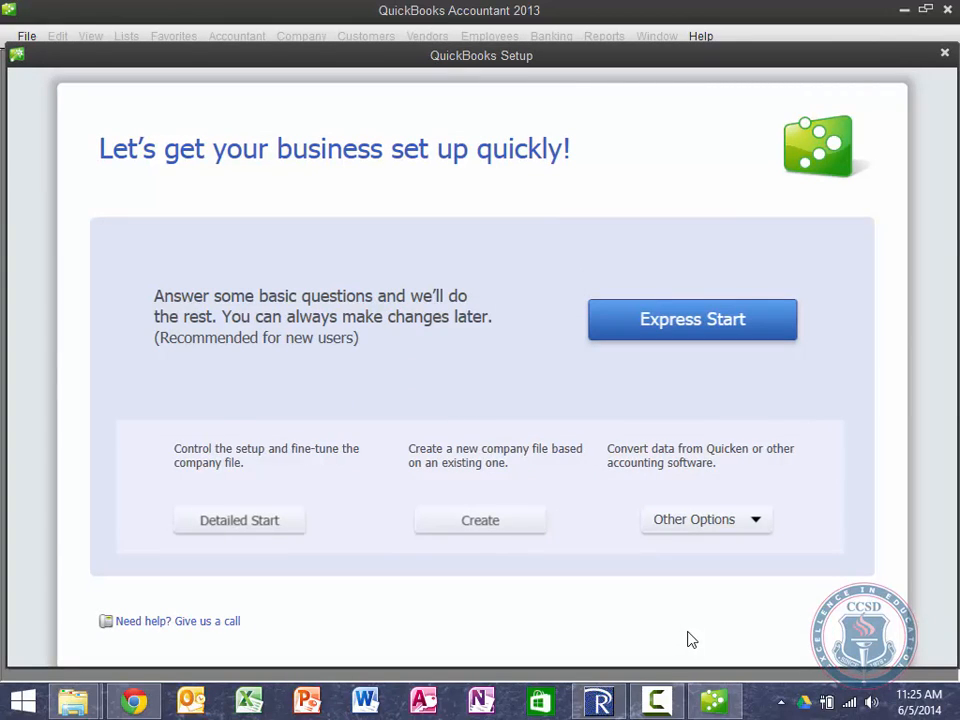
right_click(712, 702)
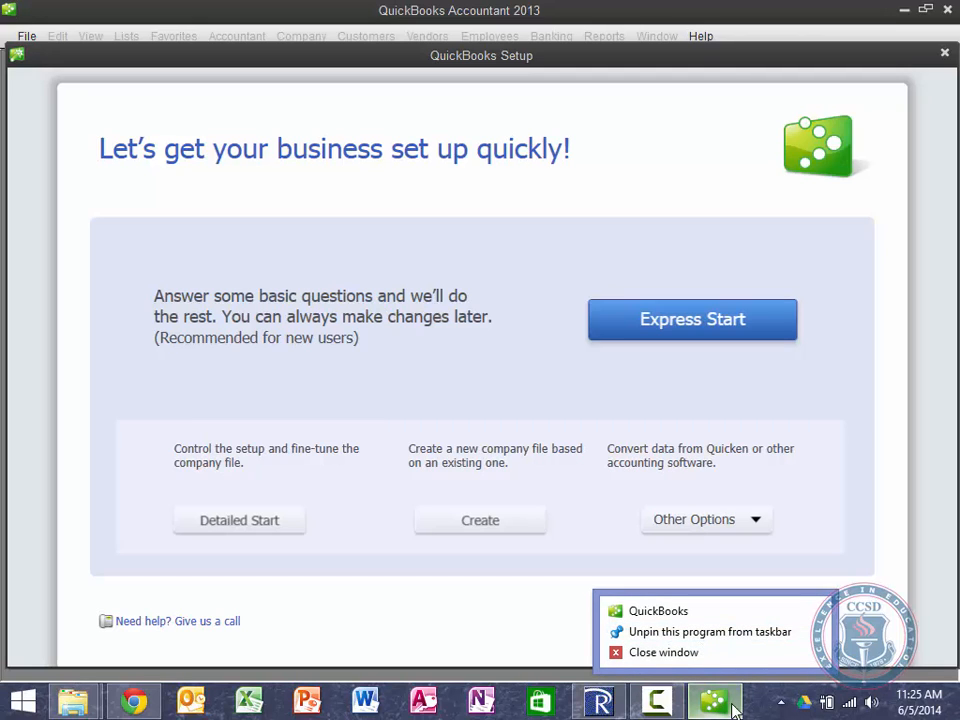
left_click(727, 706)
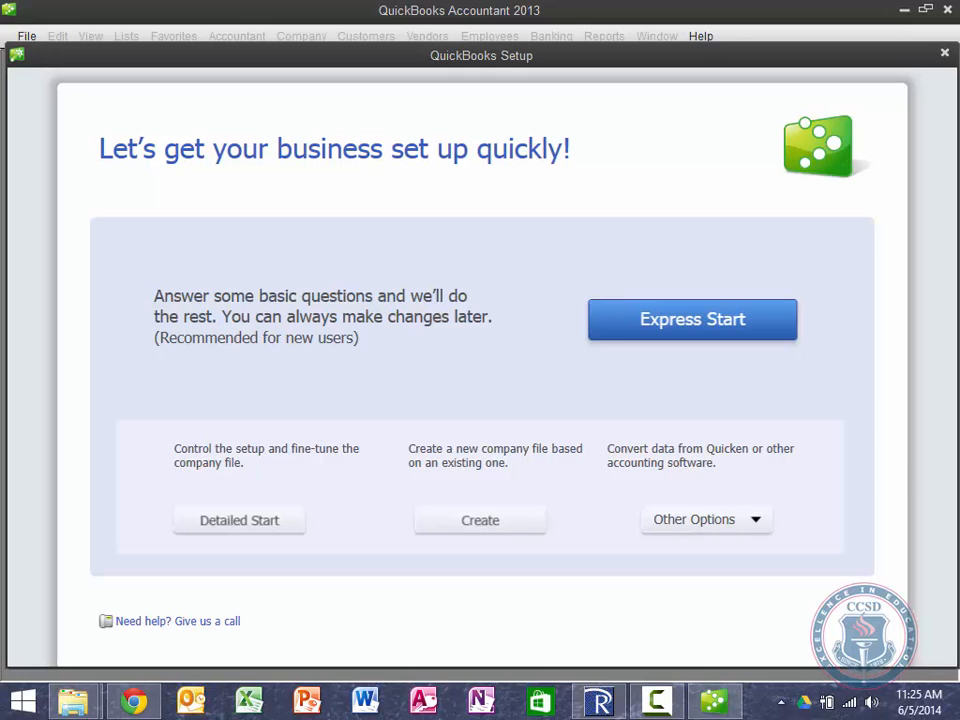
left_click(945, 54)
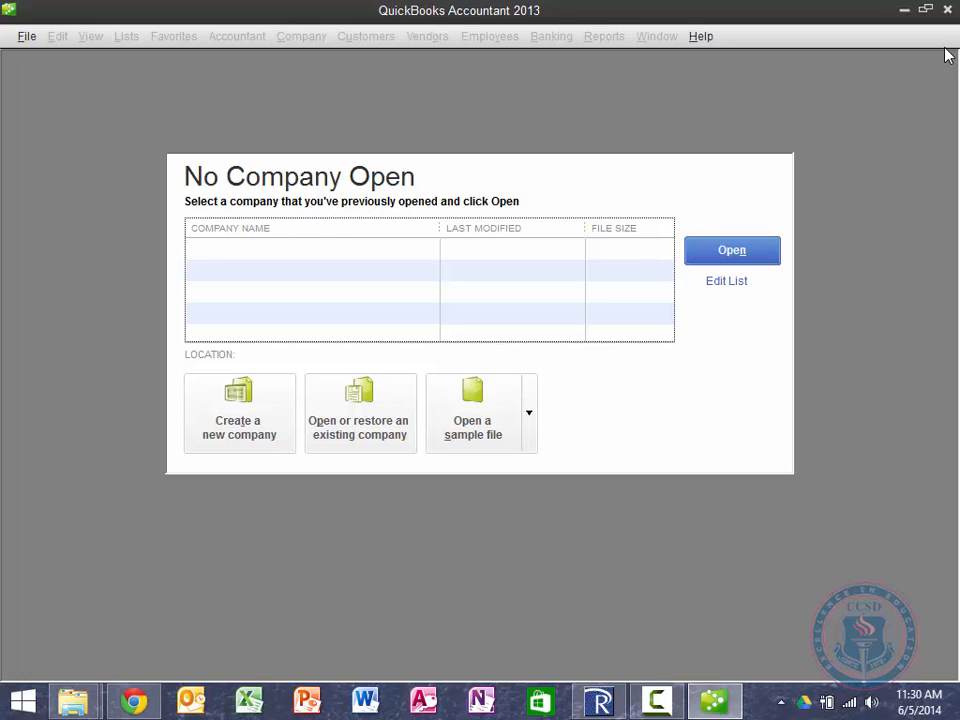
Step: Choose Create a new company and look through the Other Options list in QuickBooks Setup
left_click(262, 422)
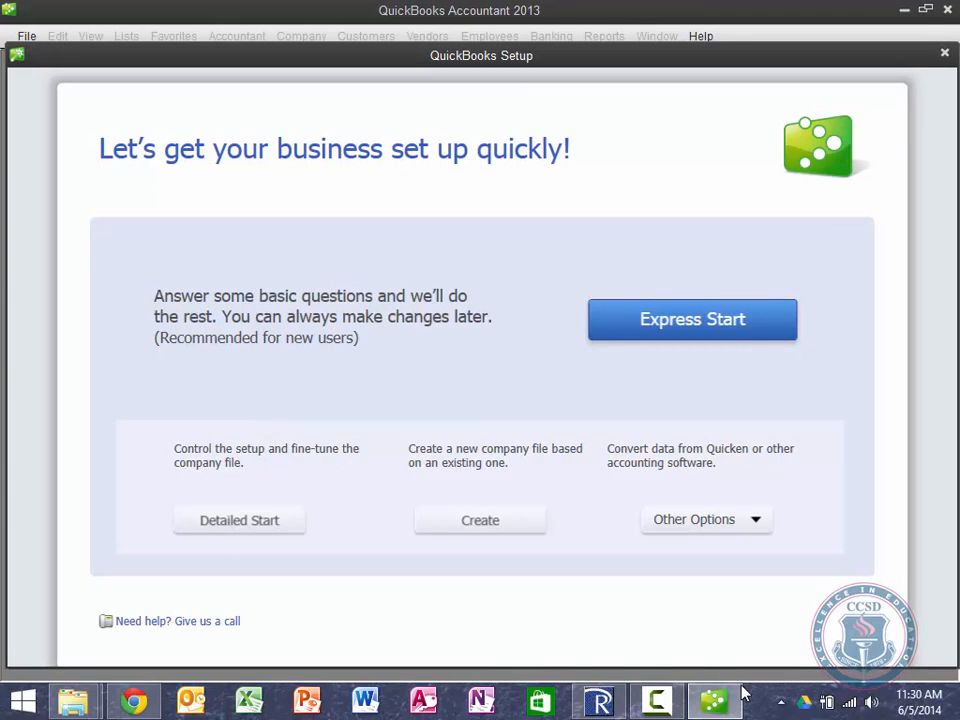
mouse_move(657, 703)
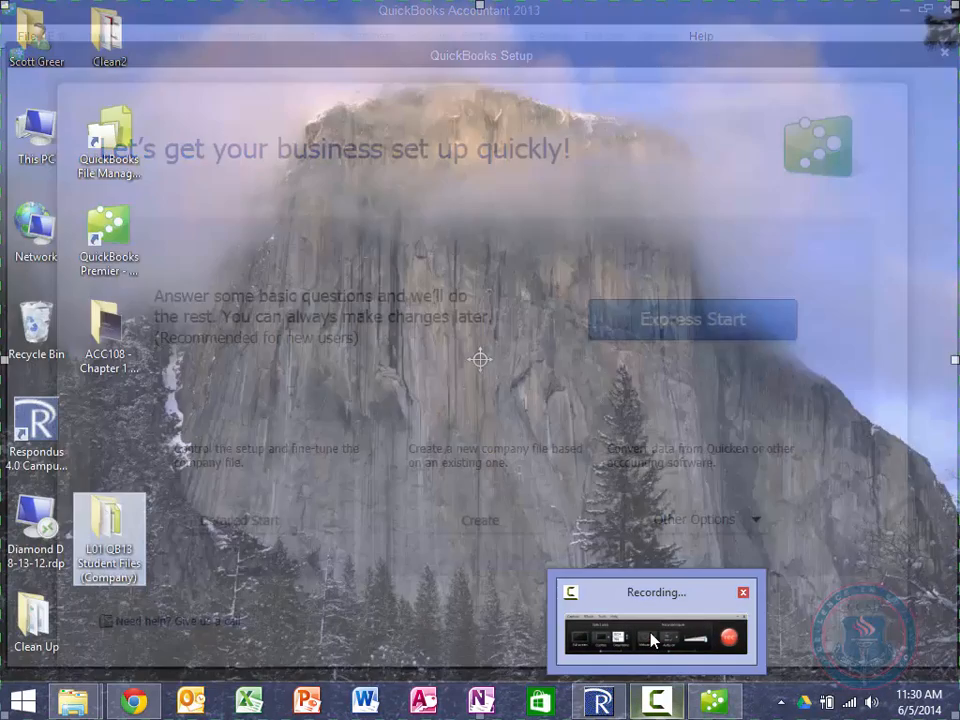
left_click(652, 650)
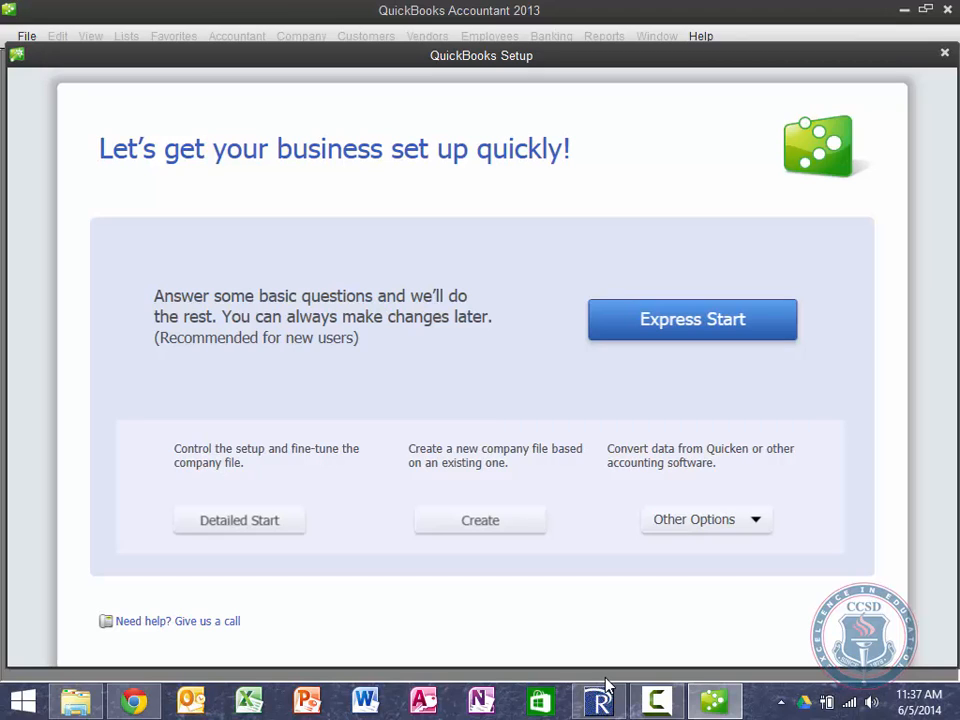
left_click(763, 527)
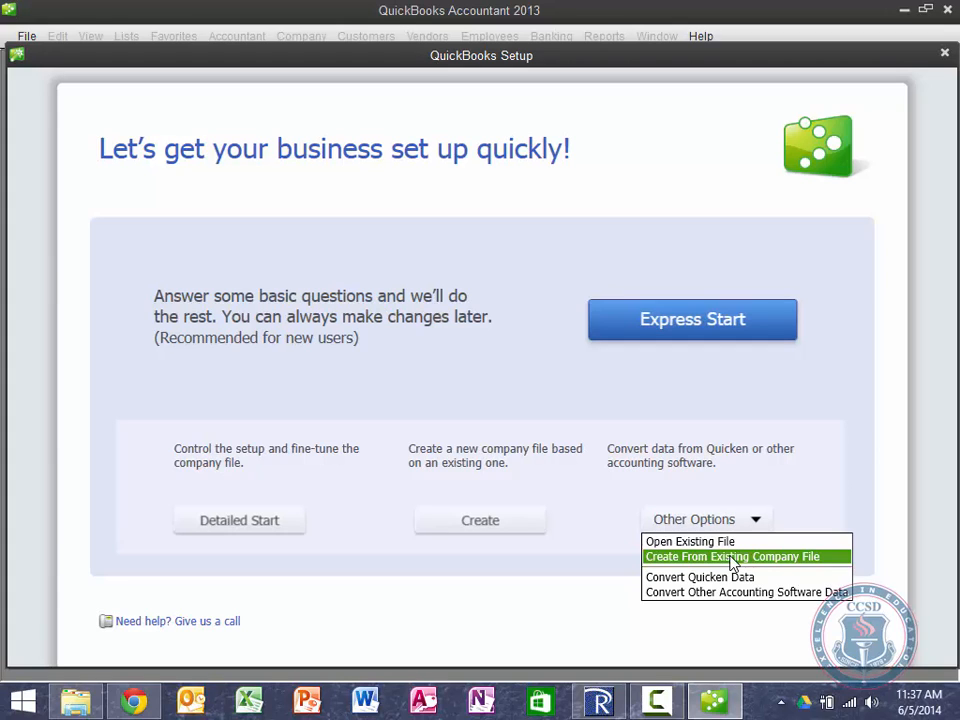
left_click(861, 450)
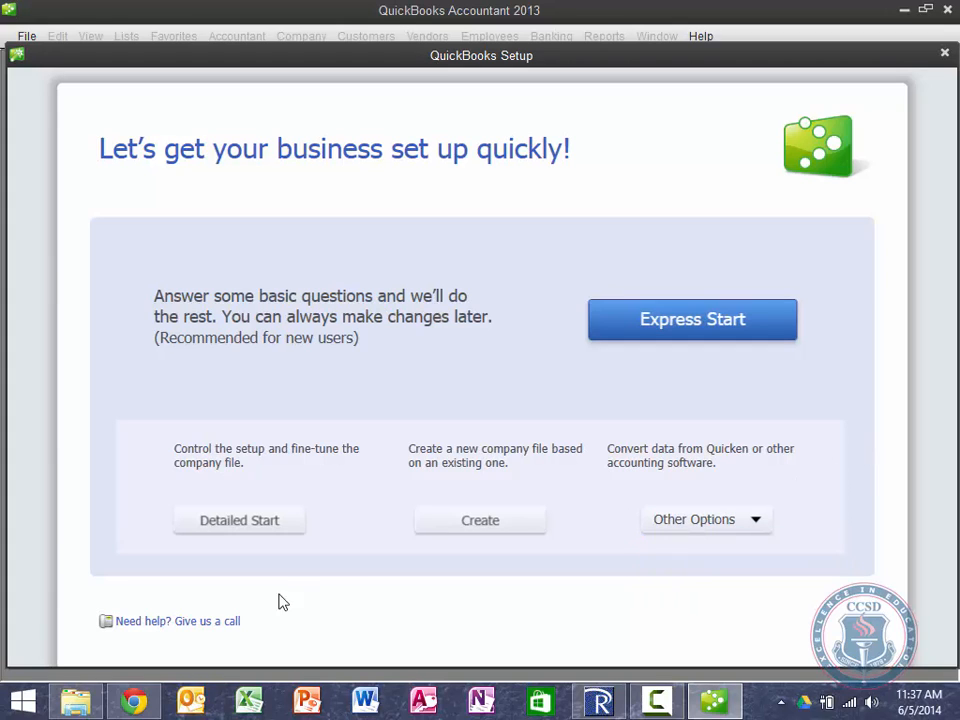
Step: In Chrome's Labyrinth Learning tab, enter the course address labyrinthelab.com/qb13-level01
mouse_move(137, 698)
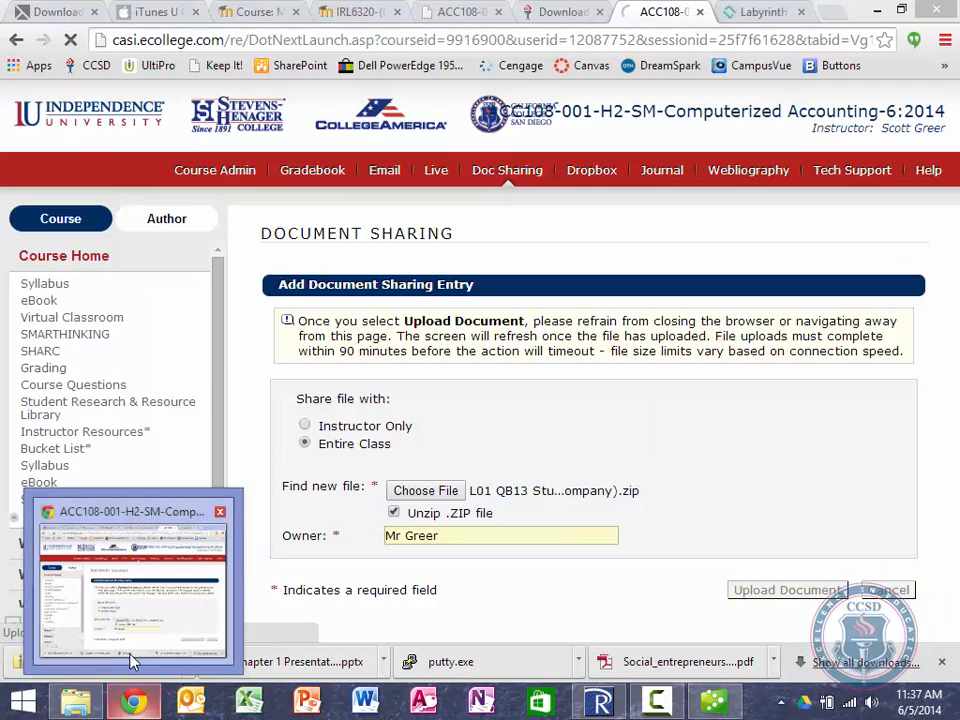
left_click(130, 658)
left_click(763, 12)
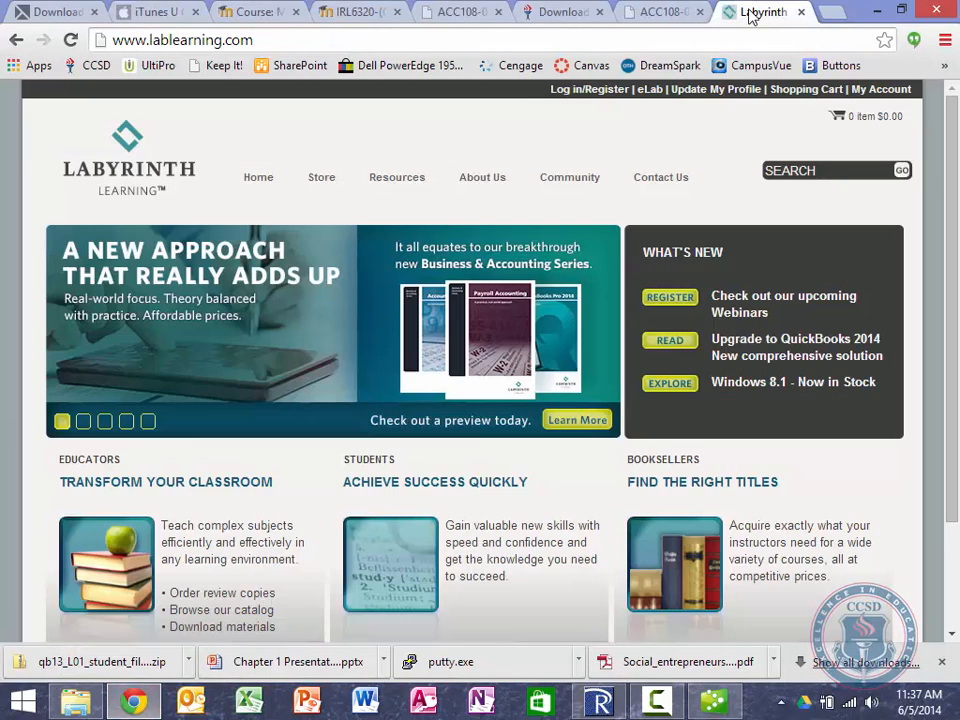
left_click(499, 42)
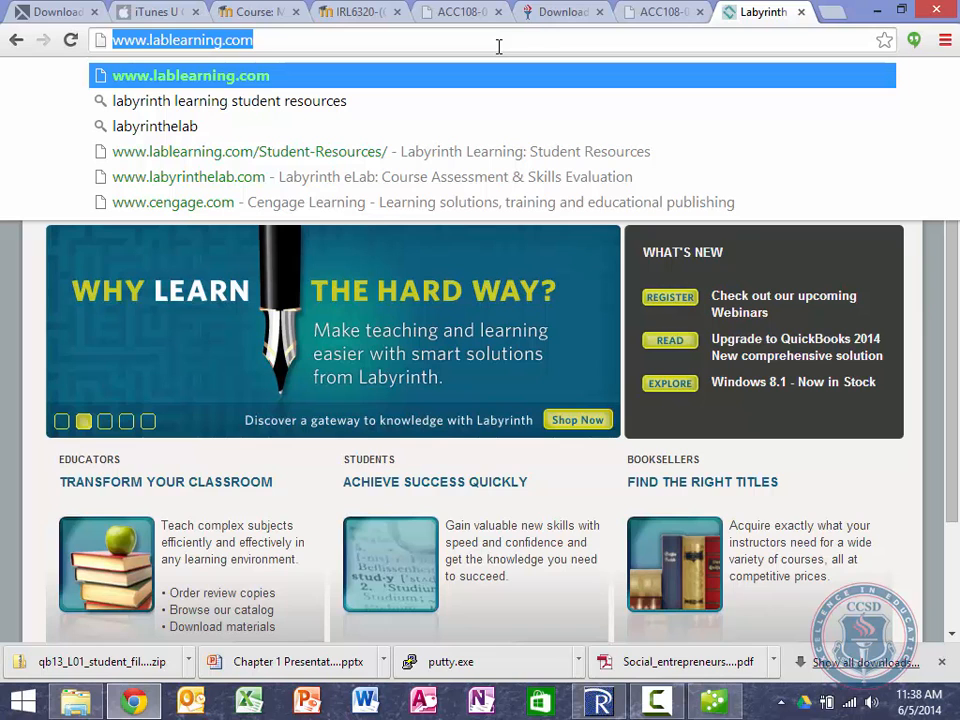
type("lab")
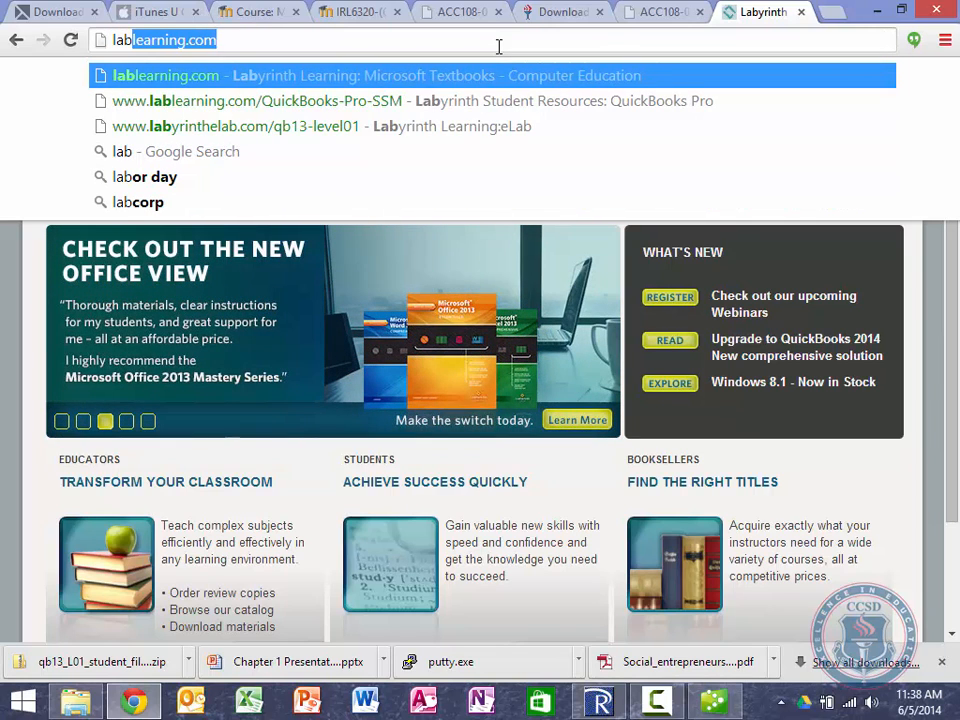
type("yin")
key("BackSpace")
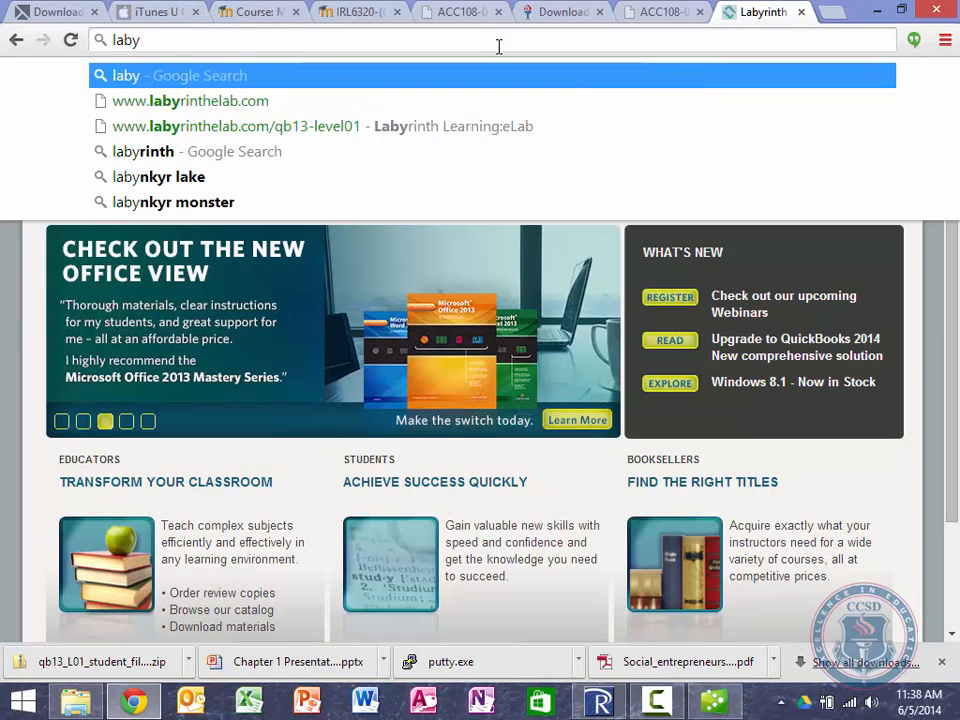
type("inth")
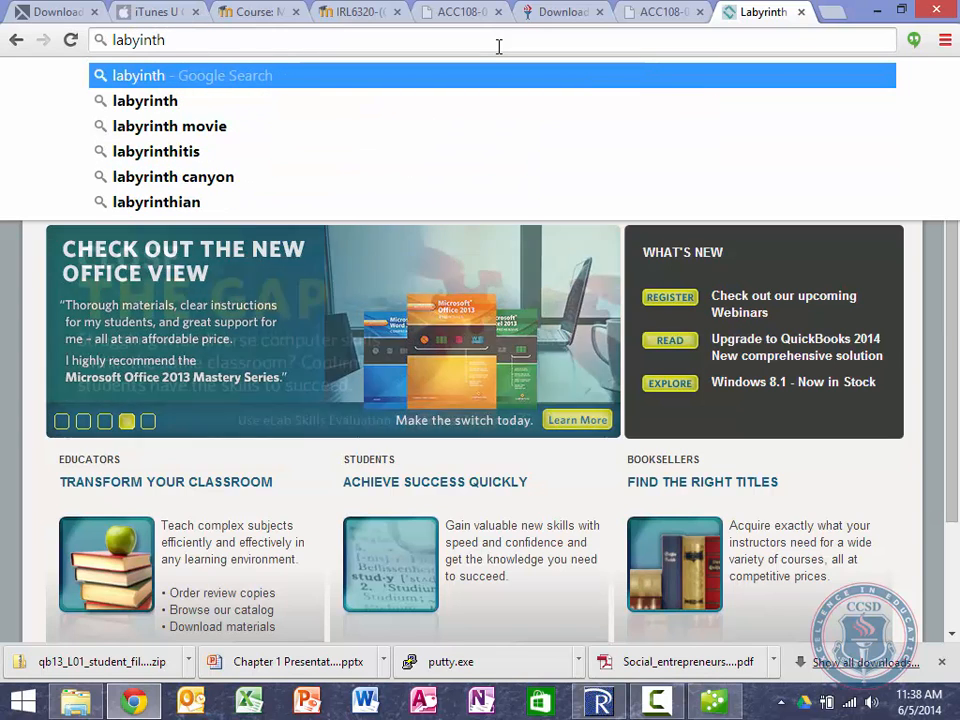
type("elab.com")
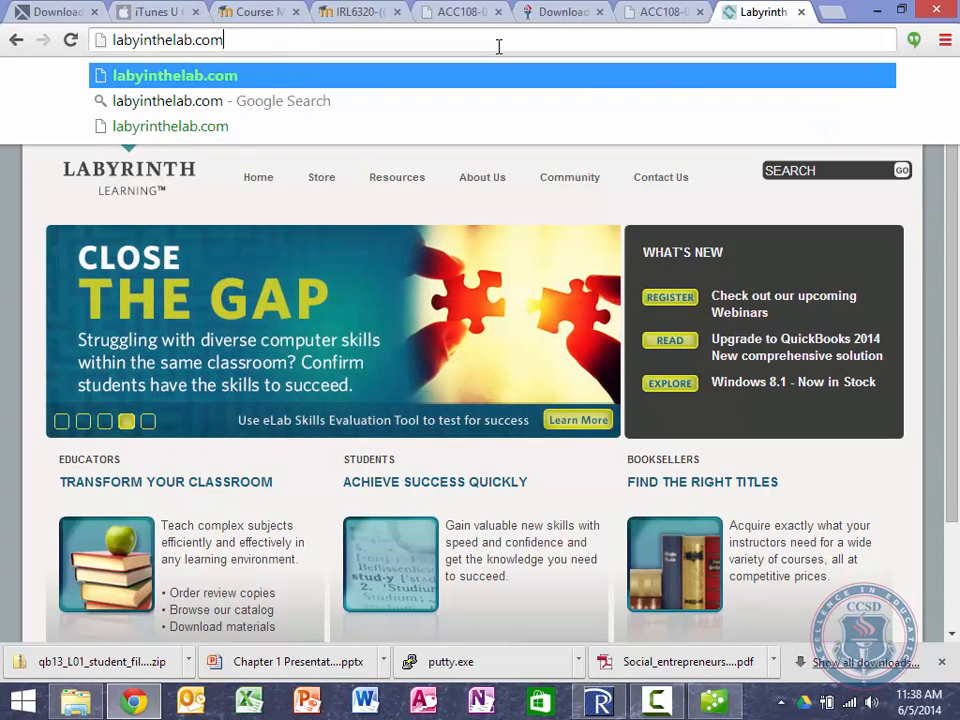
type("/qb")
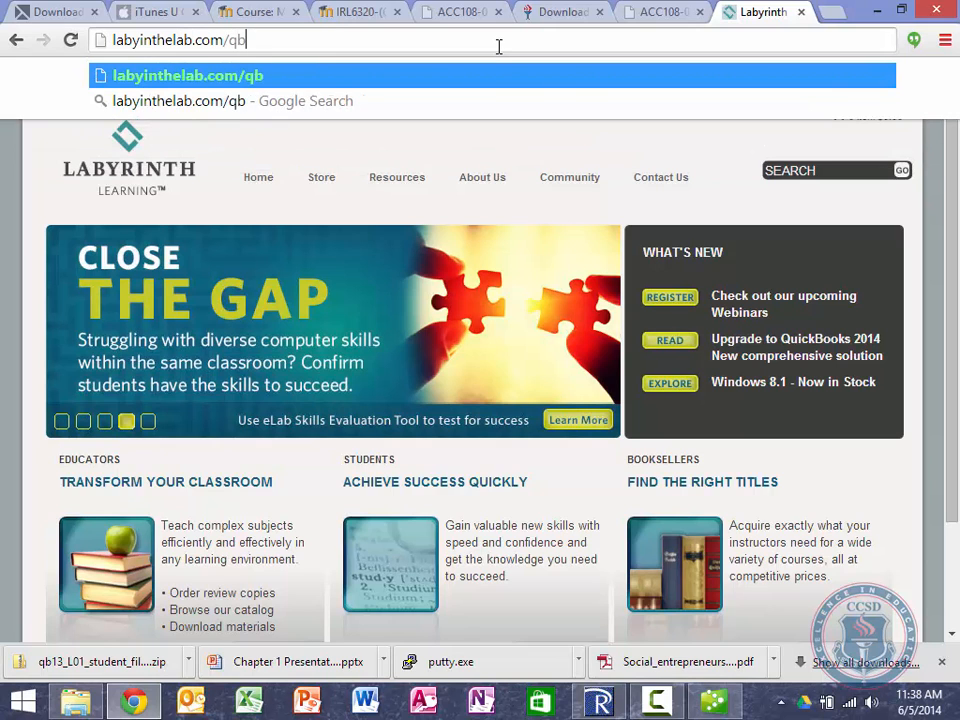
type("13-level")
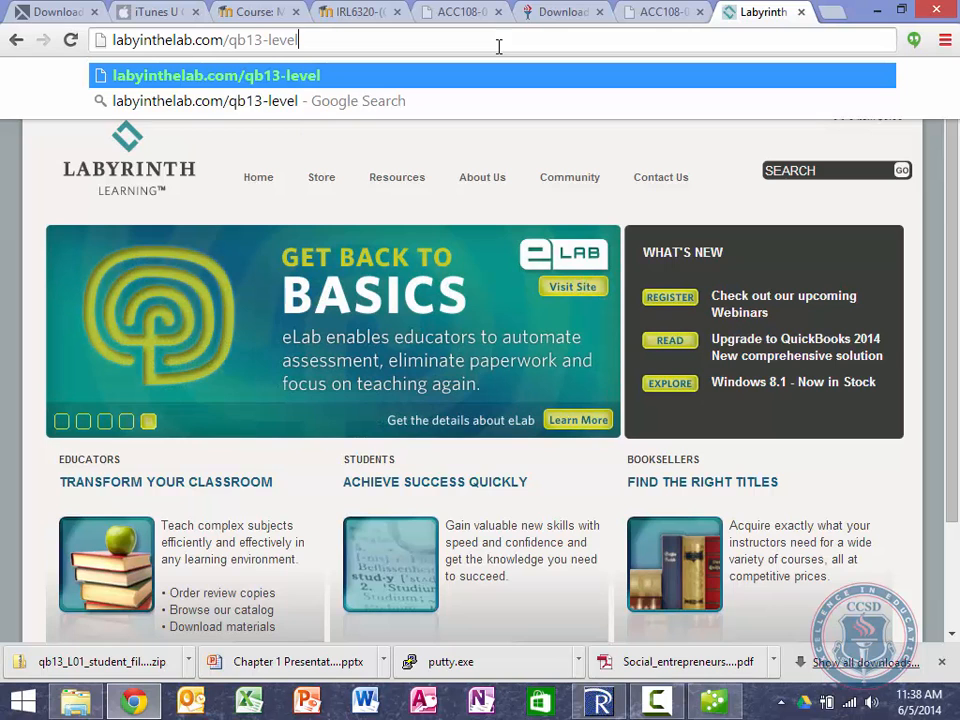
type("01")
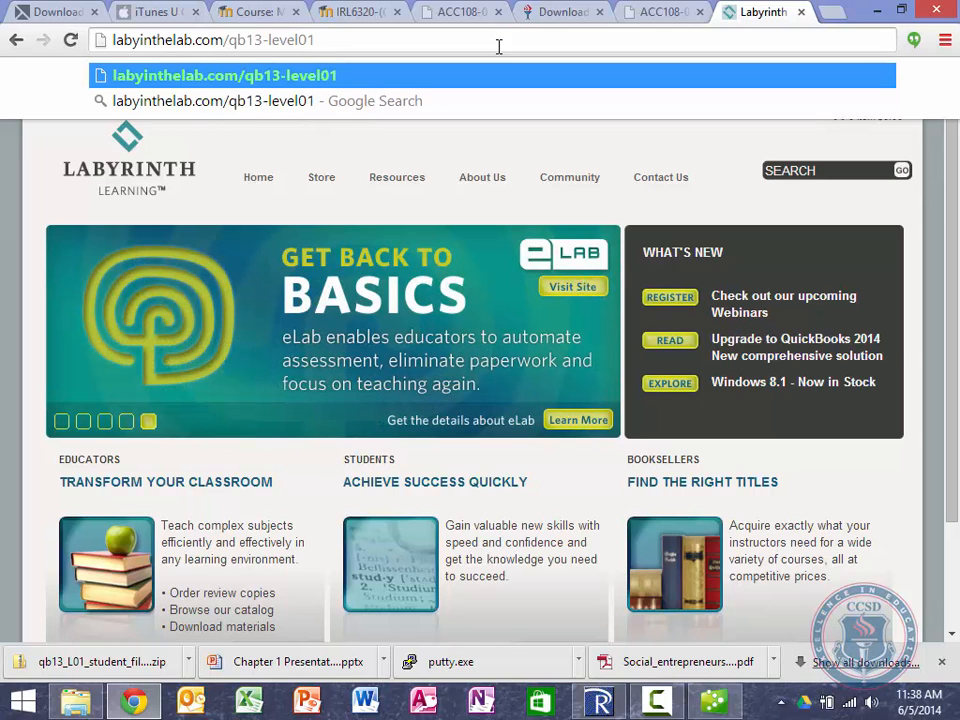
key("Return")
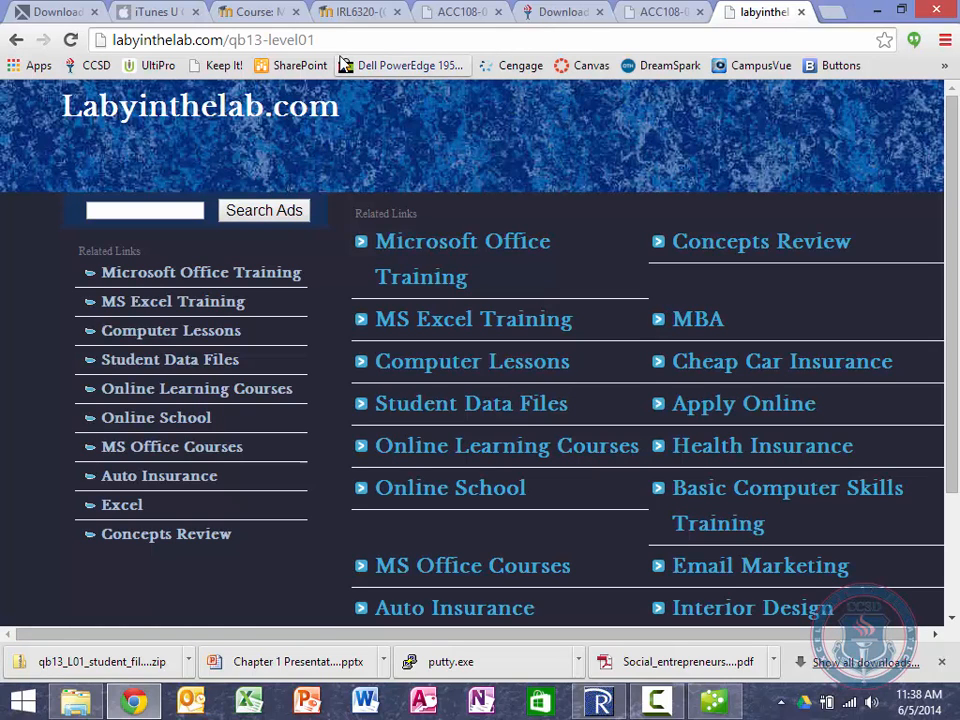
Step: Fix the misspelled web address by adding the missing 'r' and reload it
left_click(133, 45)
left_click(133, 45)
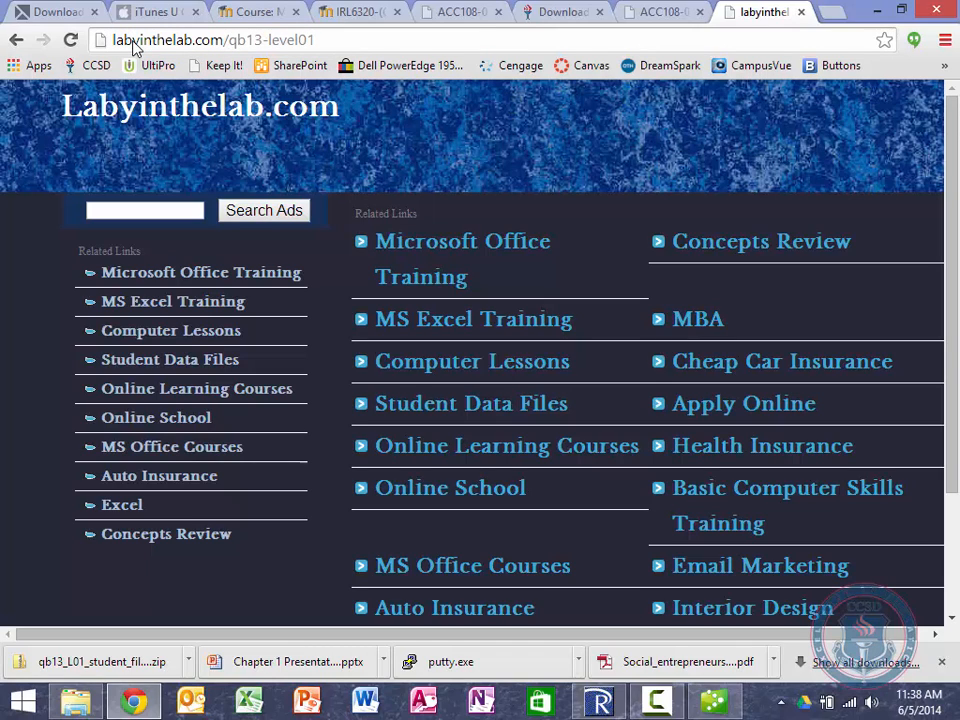
type("r")
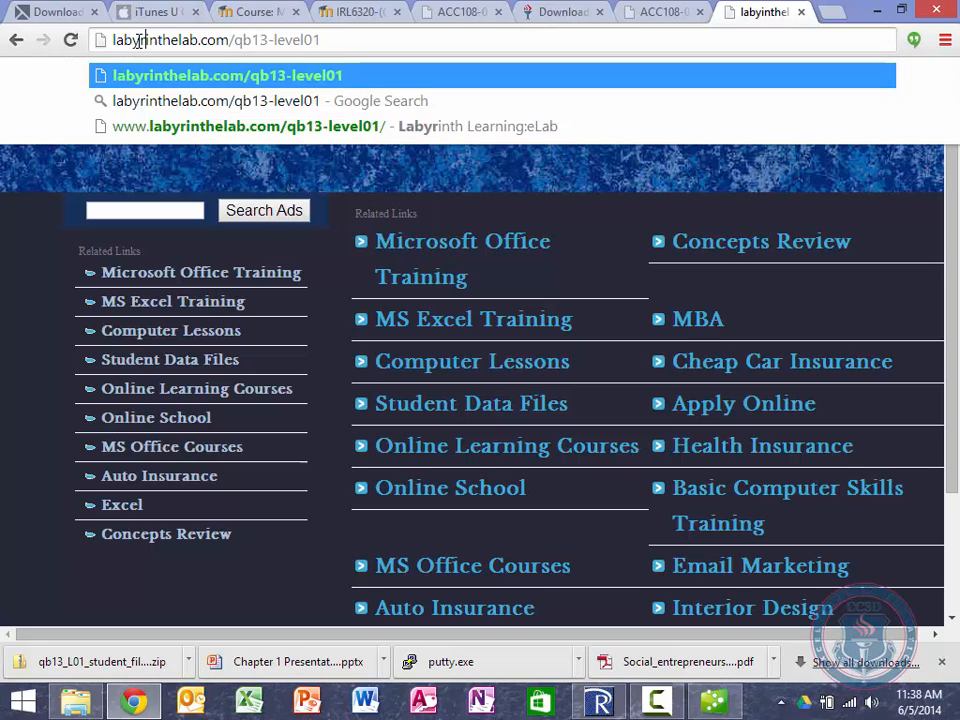
key("Return")
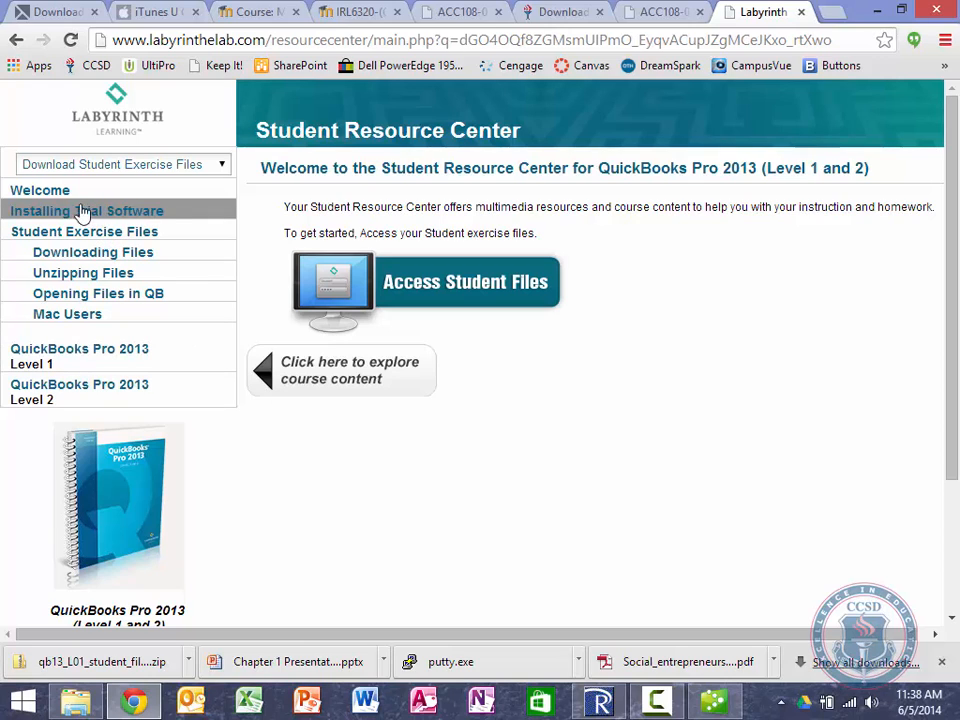
Step: Open QuickBooks Pro 2013 Level 1, Lesson 2: Creating a Company, and view A Setup Checklist
left_click(90, 358)
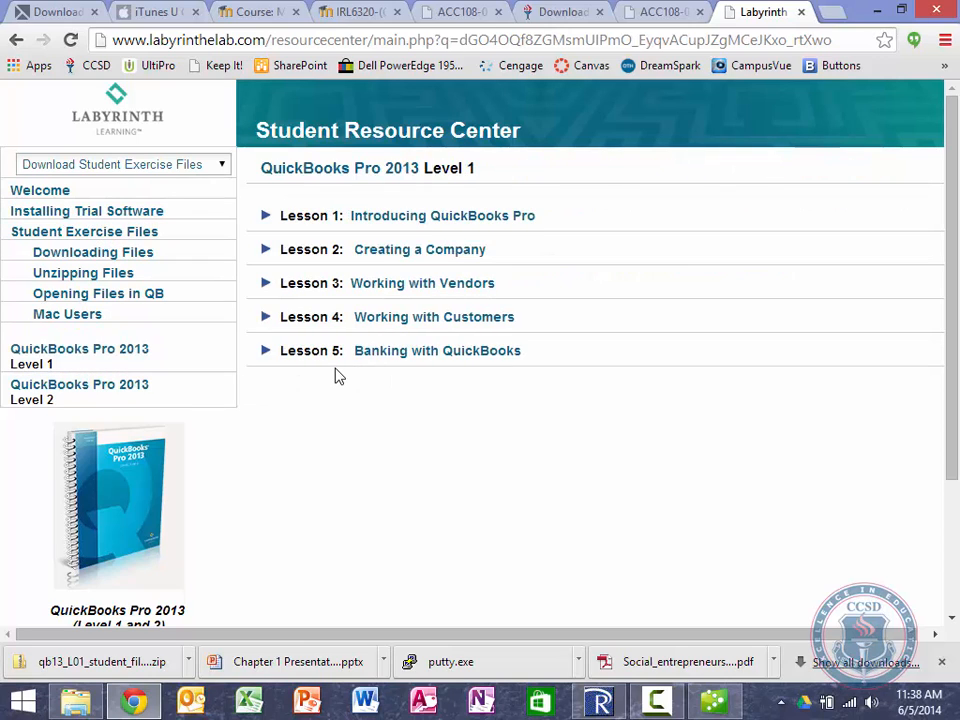
left_click(388, 255)
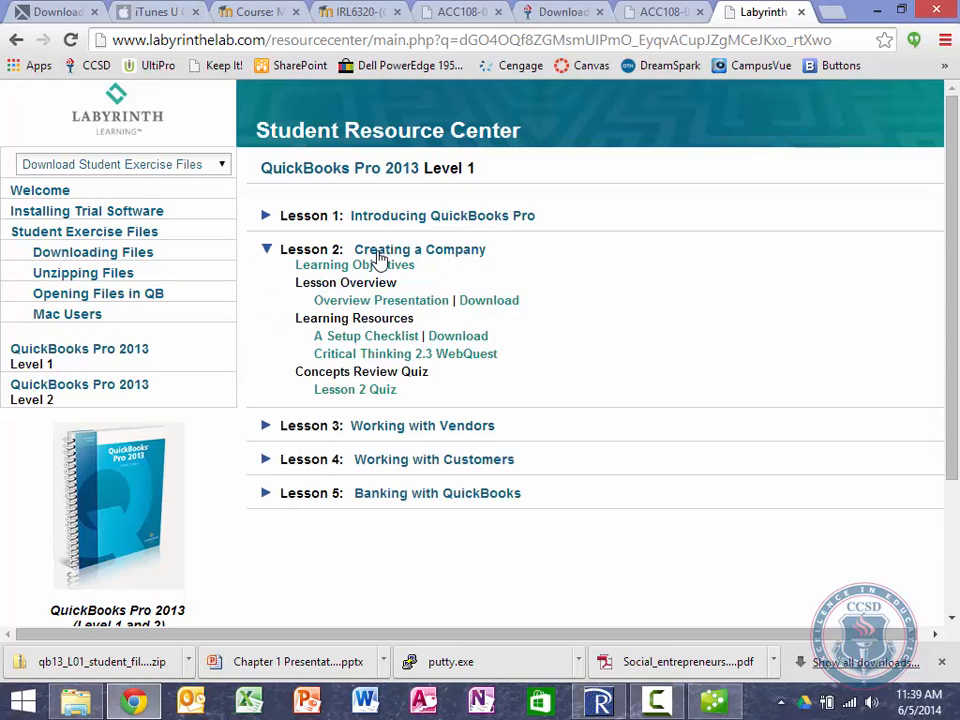
left_click(378, 340)
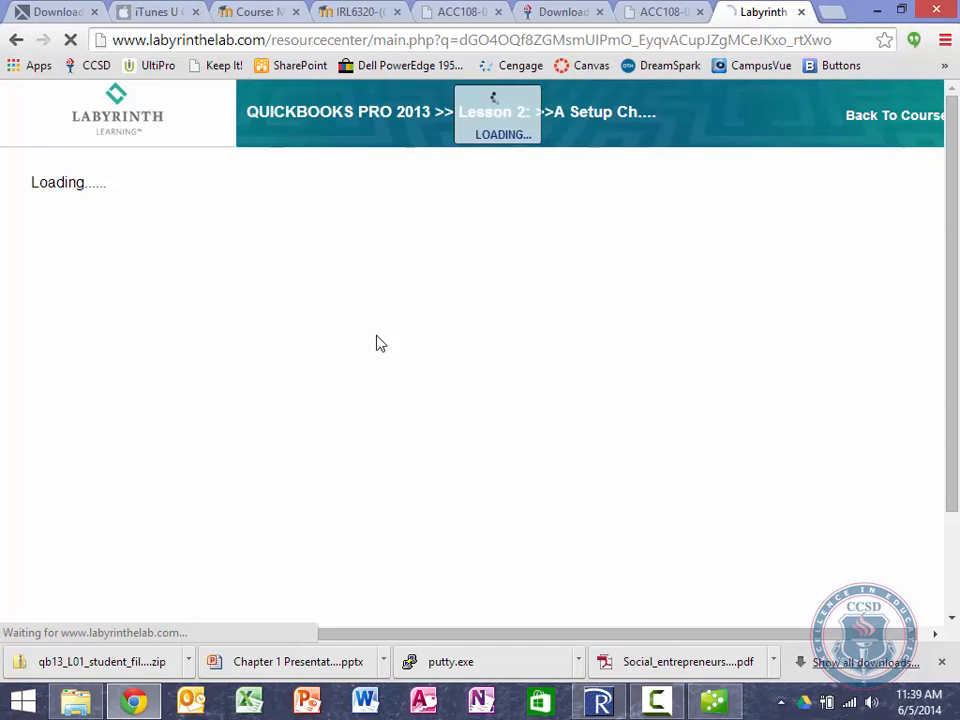
scroll(378, 343, "down", 3)
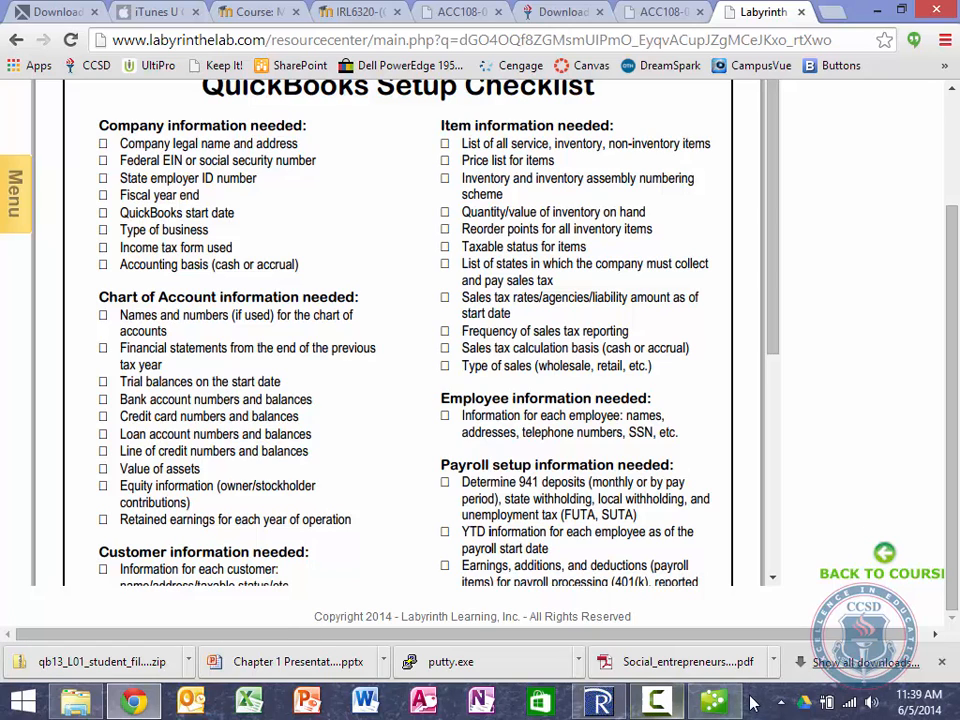
Step: Choose Express Start and enter 'Chez Devereaux Salon and Spa' as the company name
left_click(713, 702)
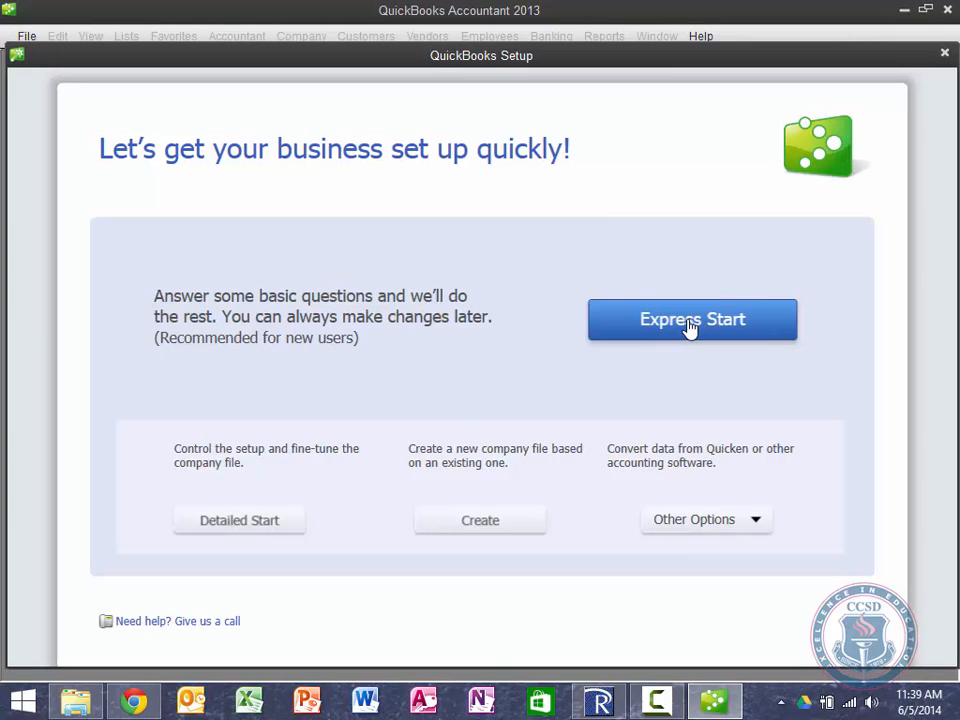
left_click(690, 329)
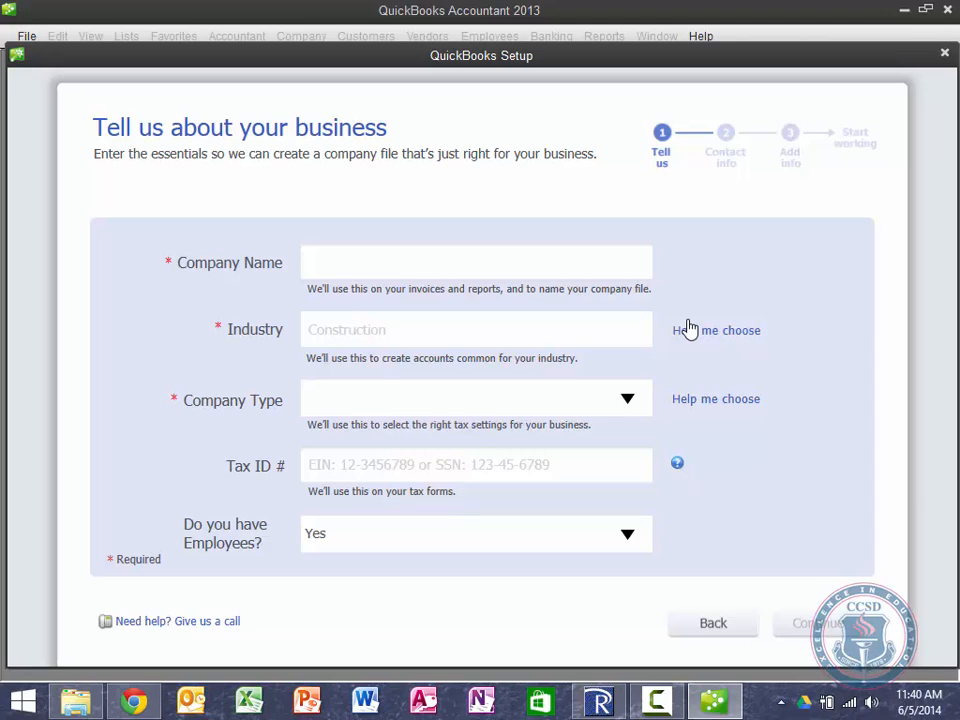
type("Chez Devereauz")
key("BackSpace")
type("x")
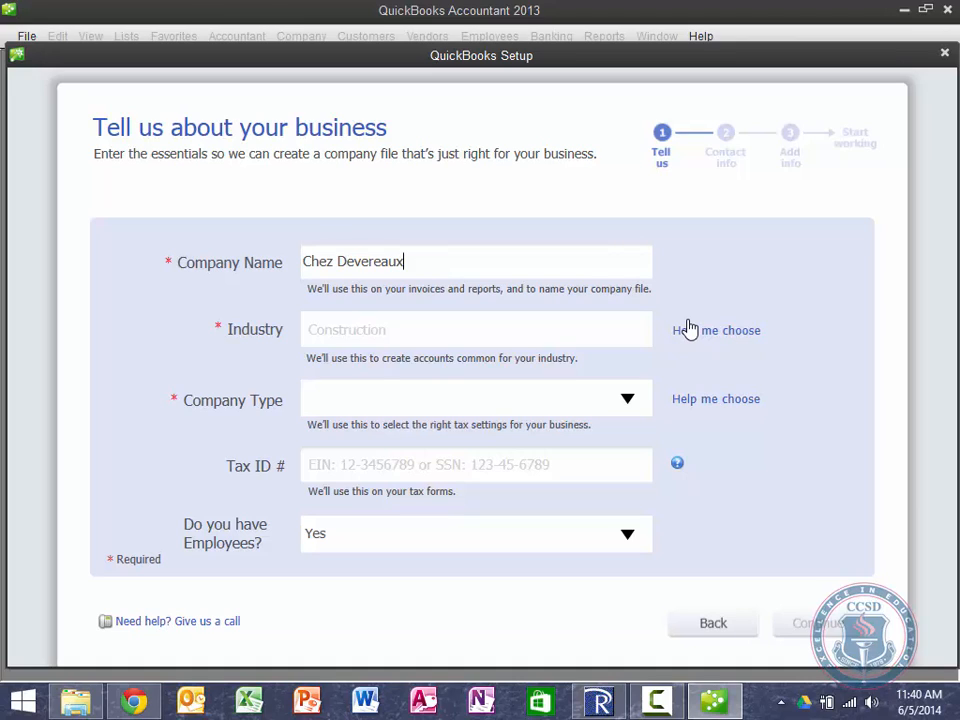
type(" Salon and Spa")
key("Tab")
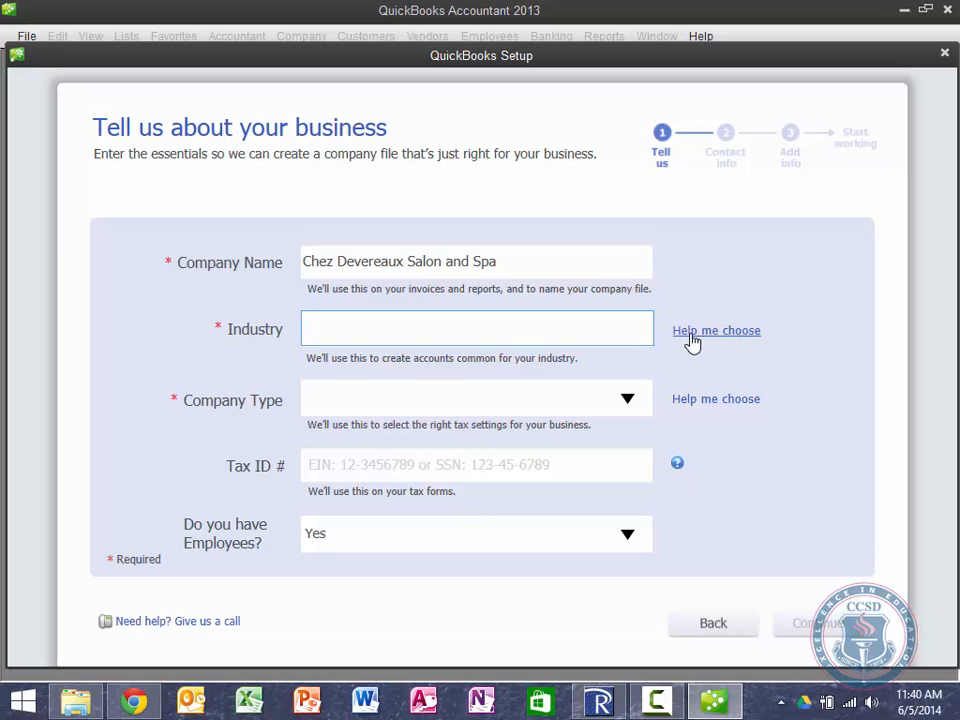
Step: Search industries for 'salon' and select Hair Salon, Beauty Salon, or Barber Shop
left_click(692, 336)
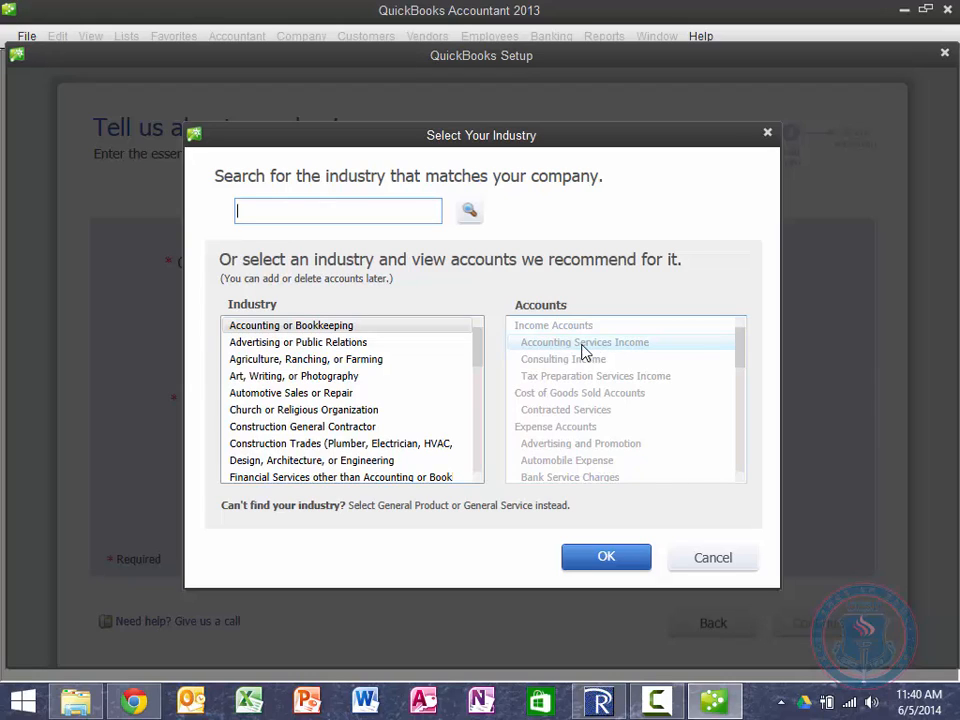
type("salon")
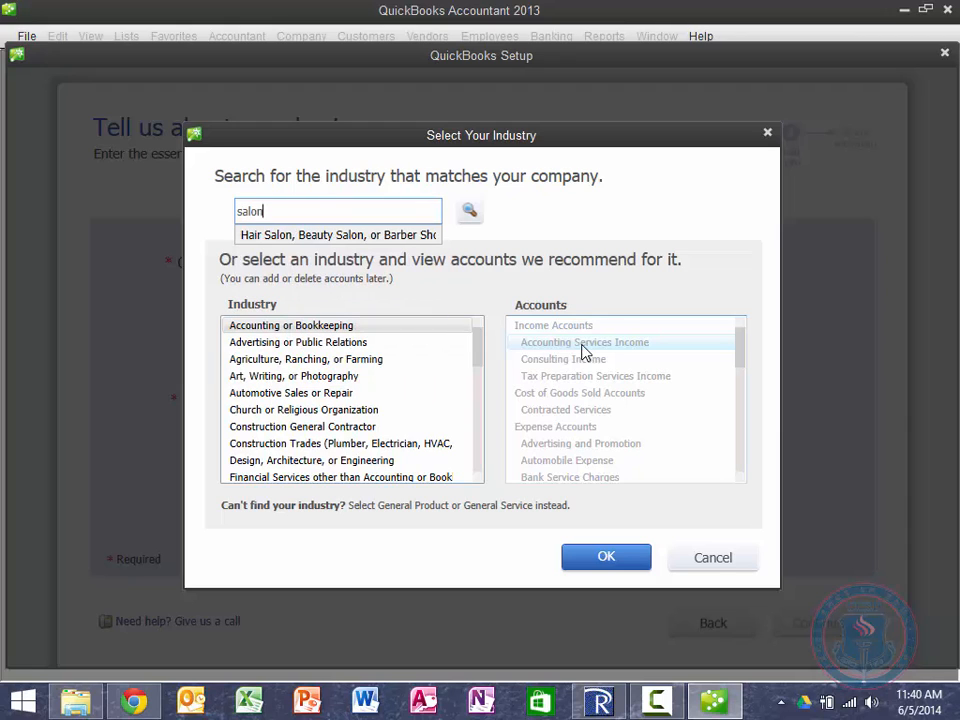
left_click(324, 235)
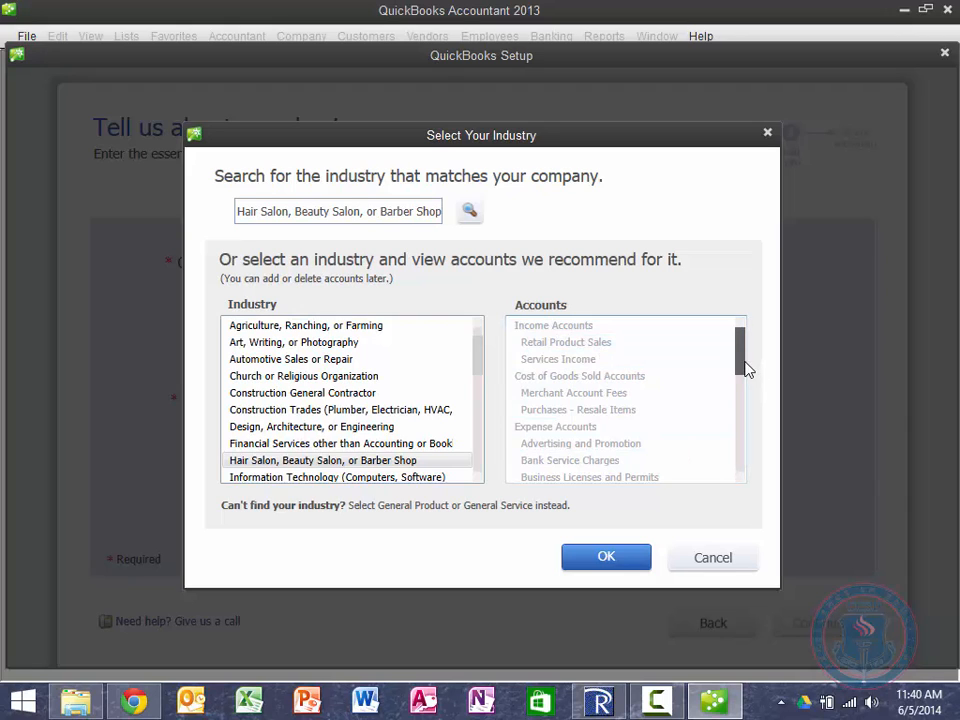
left_click_drag(745, 369, 748, 476)
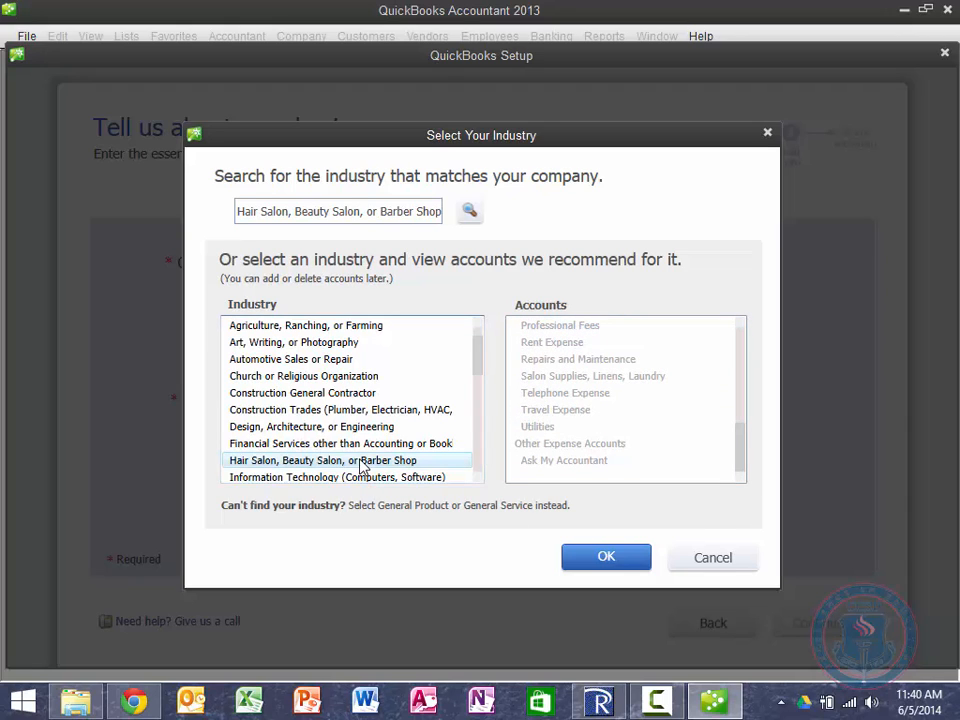
left_click(603, 557)
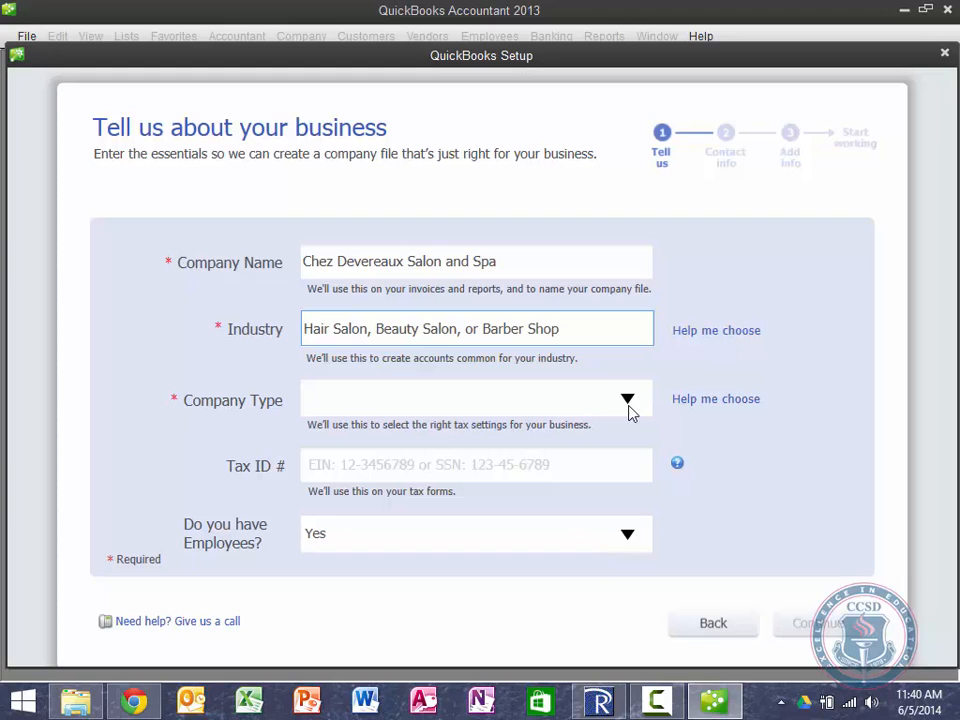
Step: Set the company type to Sole Proprietorship from the Help me choose list
left_click(680, 408)
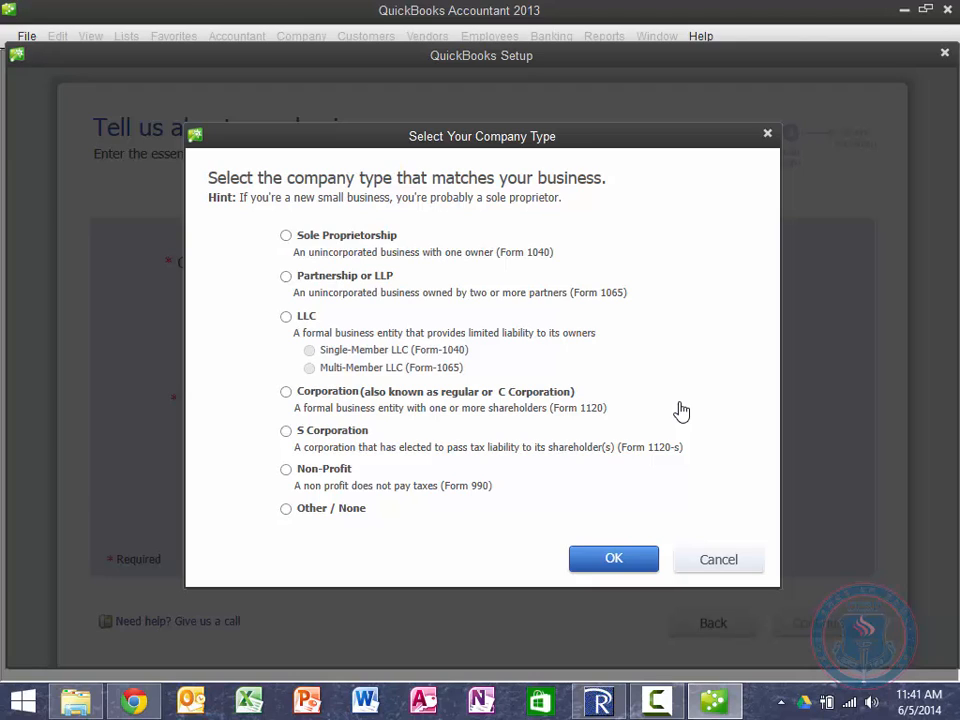
left_click(286, 236)
left_click(617, 557)
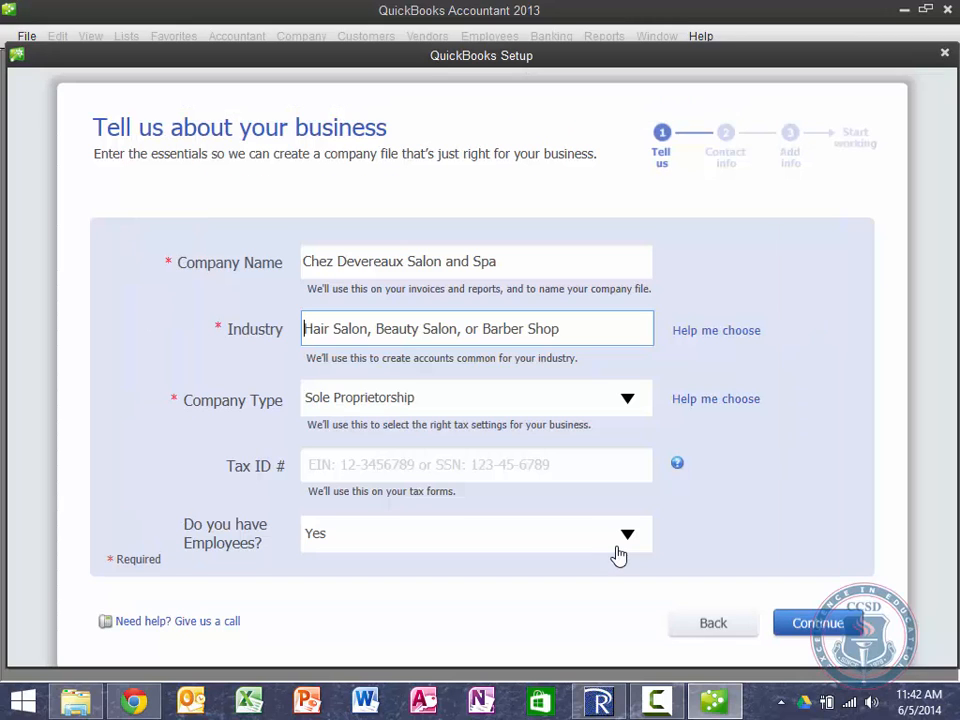
Step: Enter the business tax ID number in the Tax ID # field
left_click(500, 460)
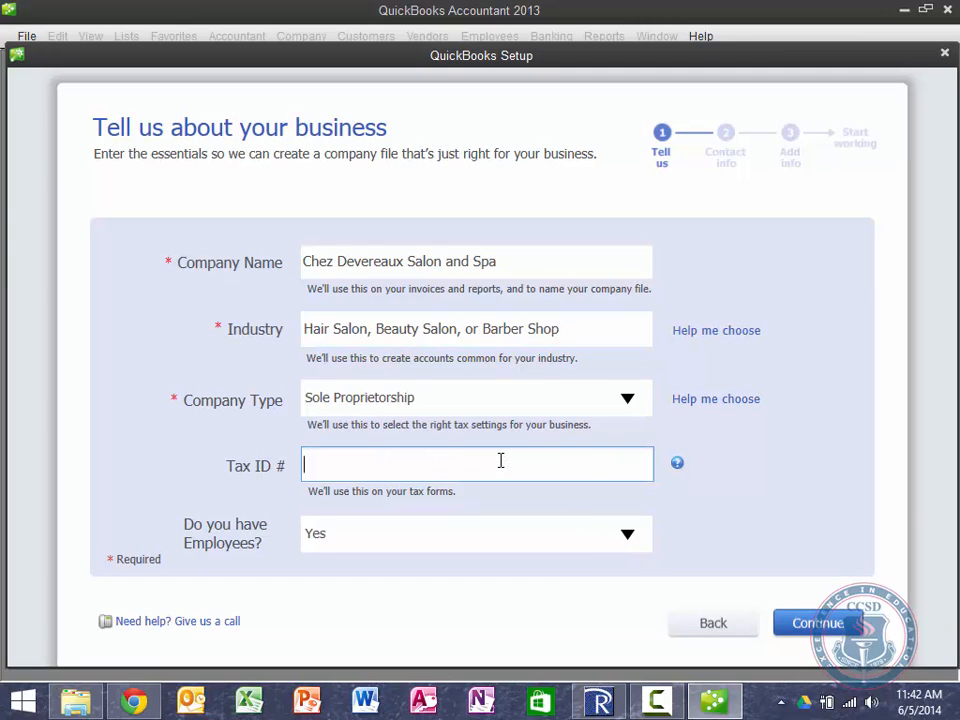
type("99-99999999")
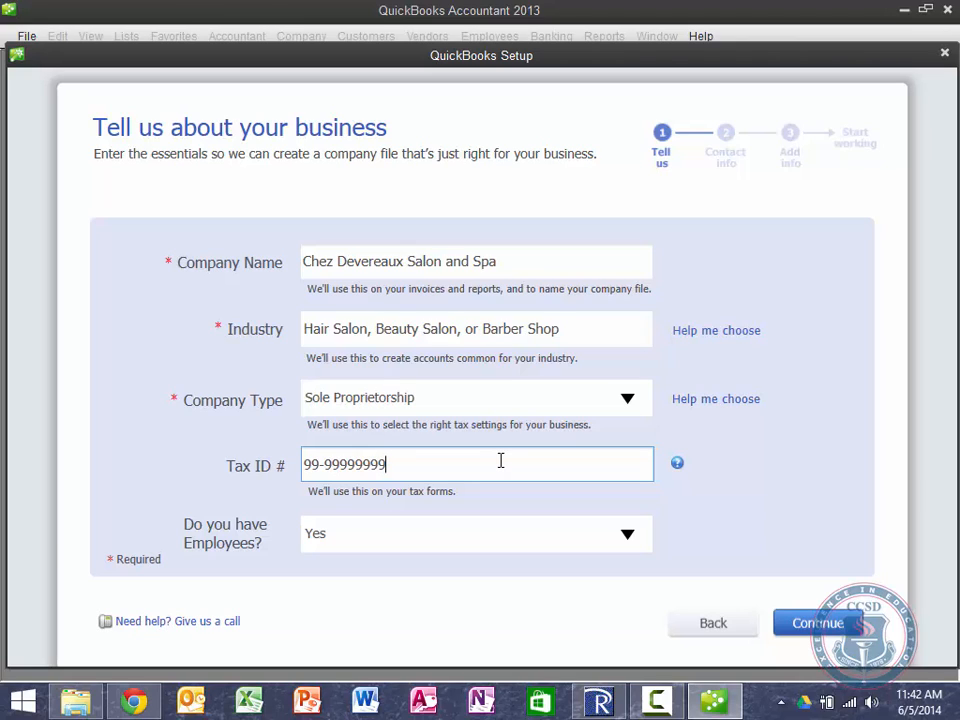
Step: Dismiss the tax ID format warning and delete the extra digit to leave a nine-digit EIN
left_click(817, 632)
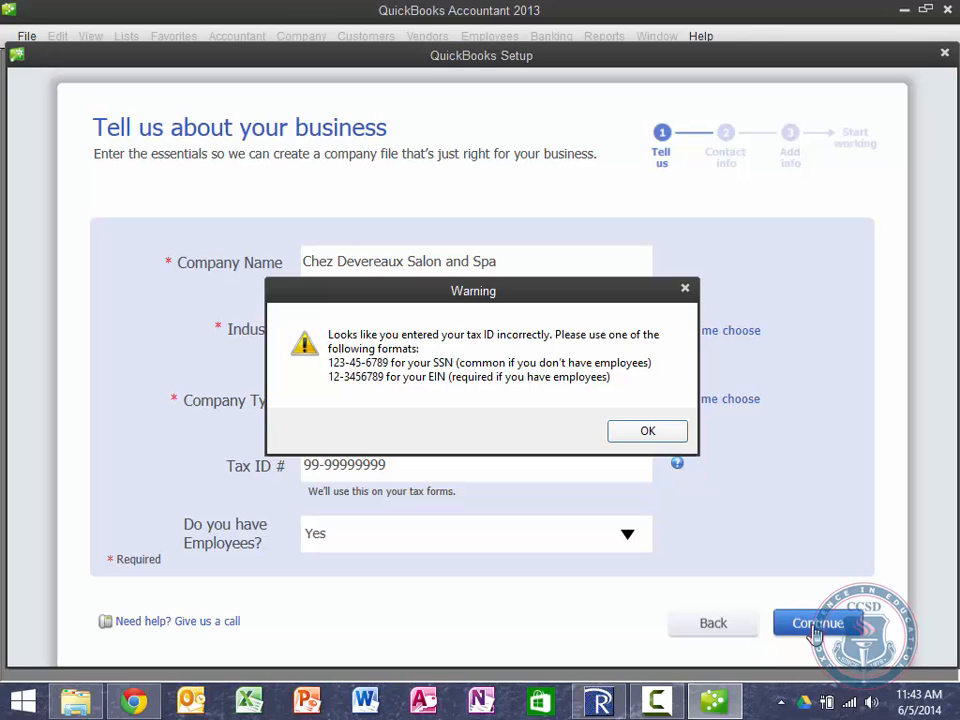
left_click(625, 438)
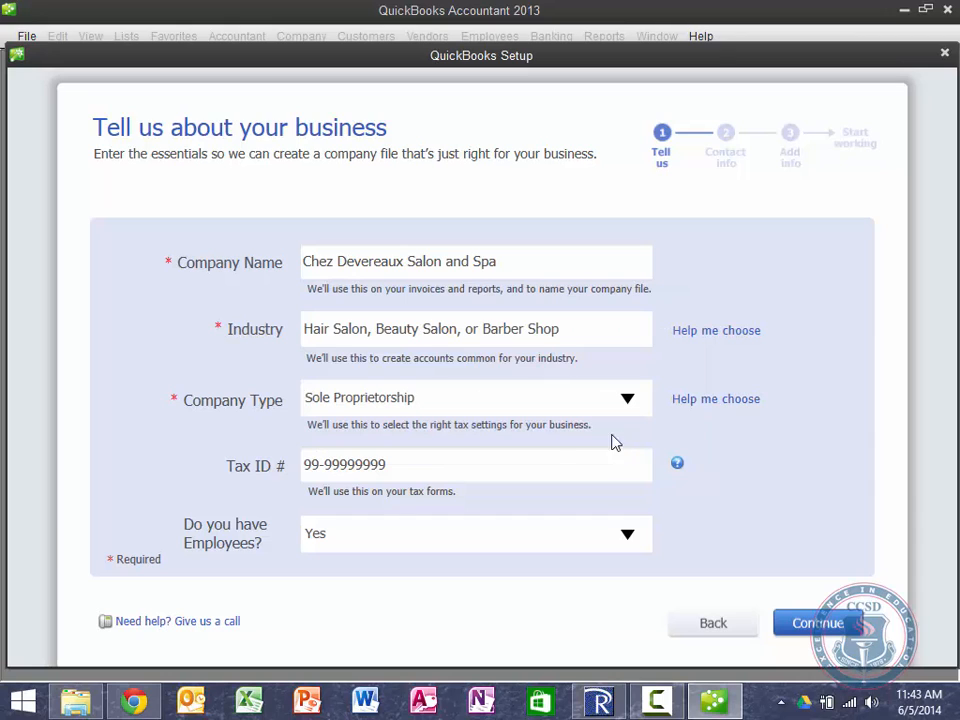
left_click(418, 464)
key("BackSpace")
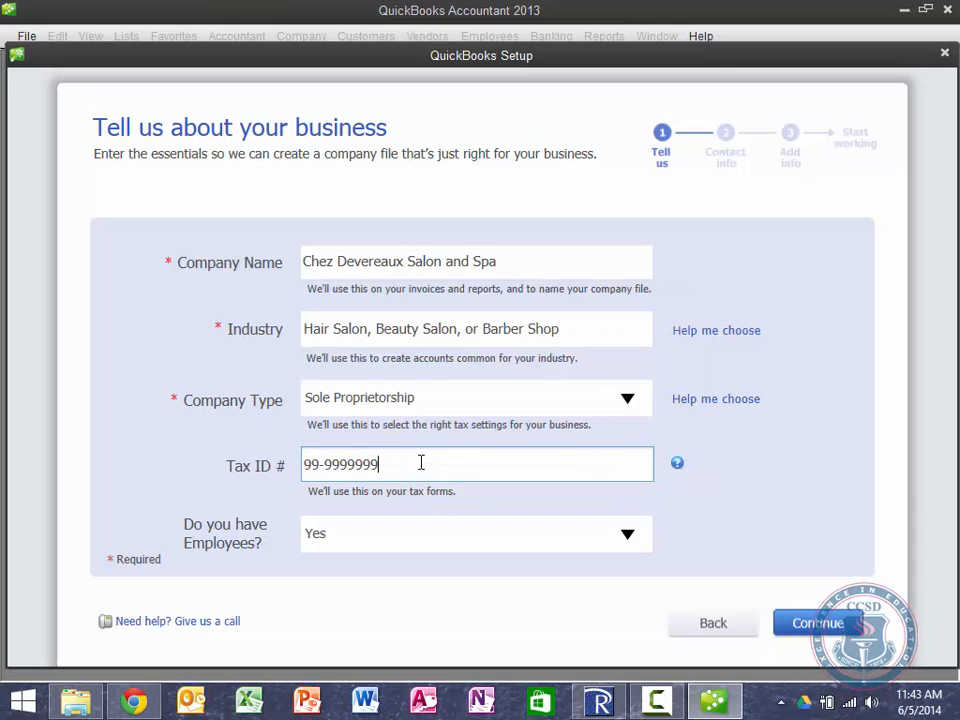
Step: Enter the business street address and city name on the contact information page
left_click(818, 622)
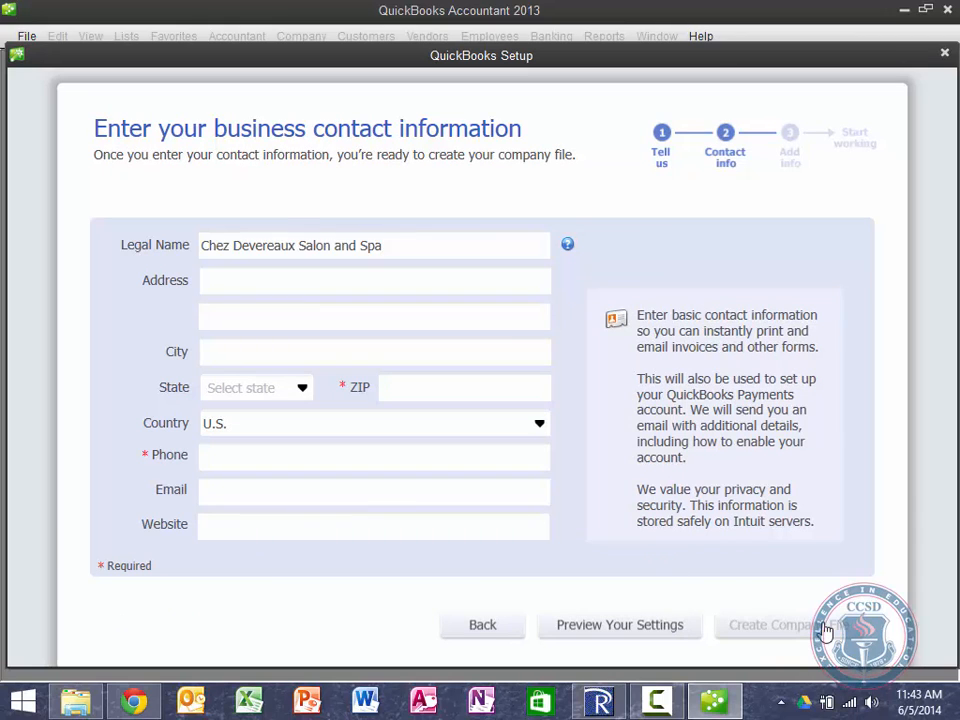
left_click(274, 280)
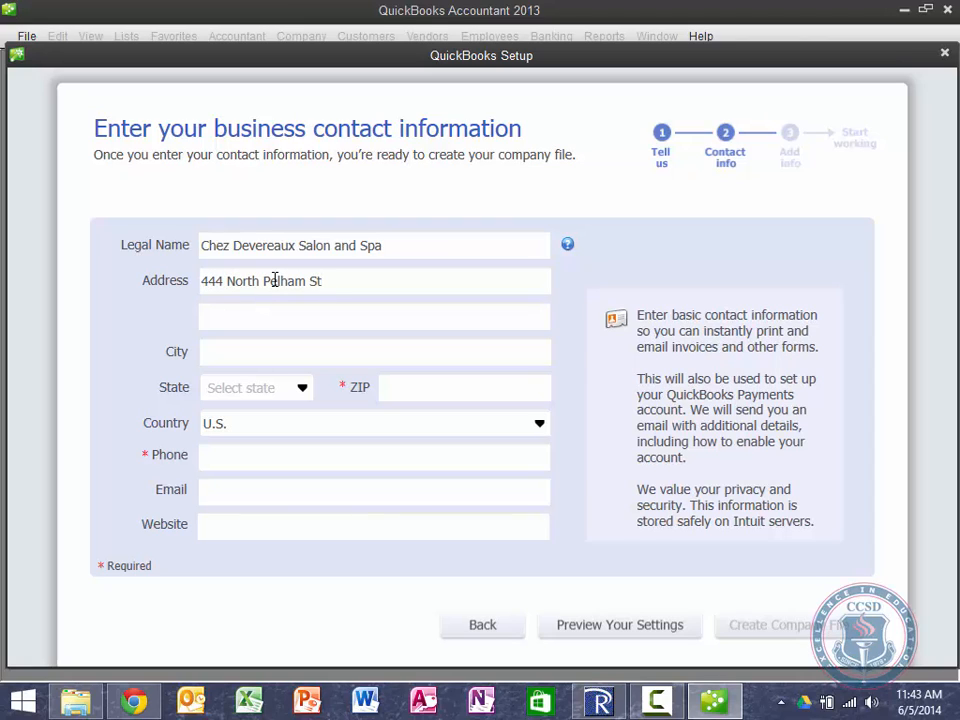
key("Tab")
Step: Set the state to WI, then enter the ZIP code and business phone number
key("Tab")
key("Tab")
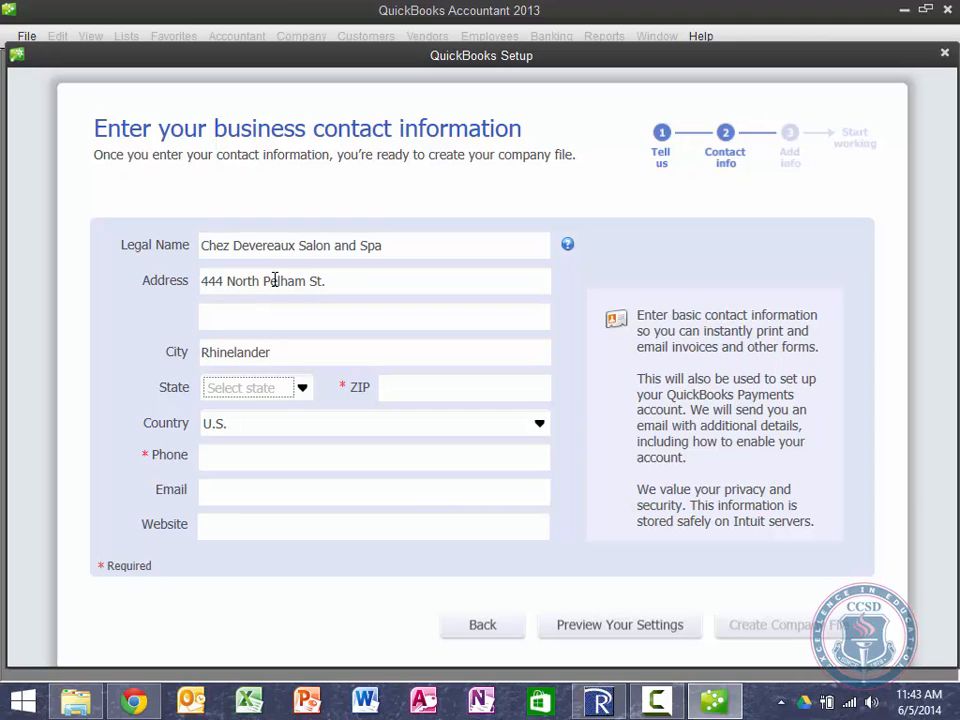
type("WI")
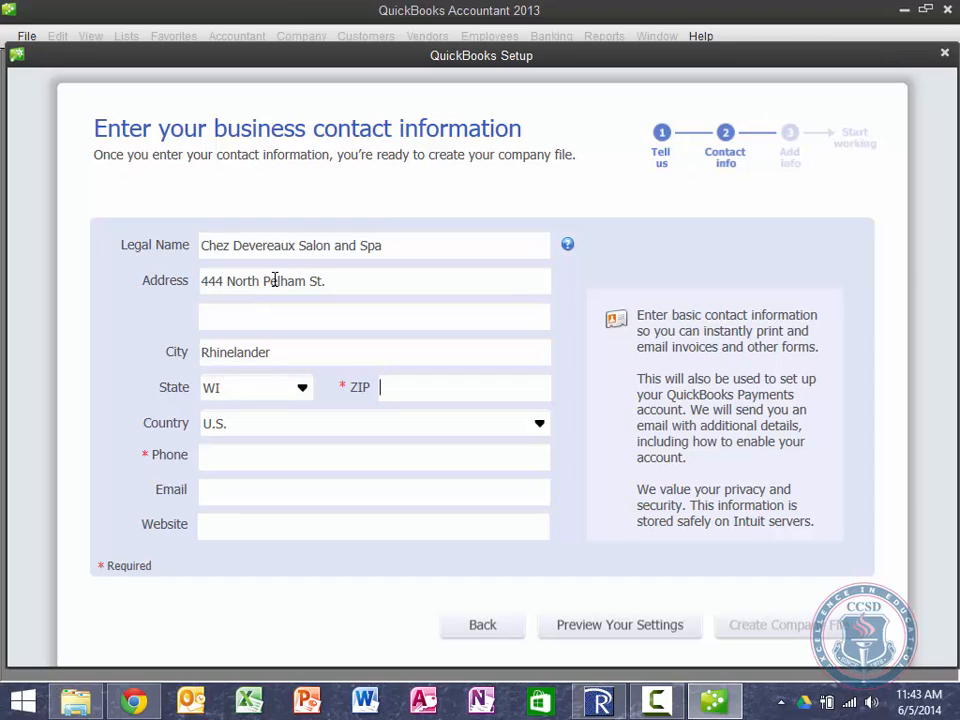
key("Tab")
type("54501")
key("Tab")
type("715-555-")
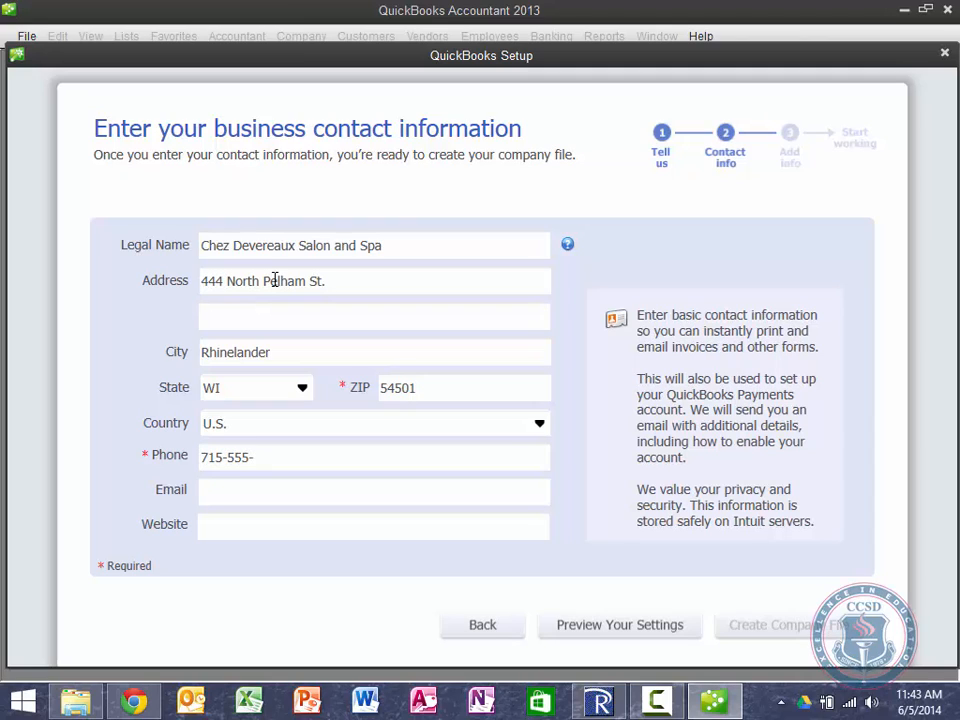
type("4010")
key("Tab")
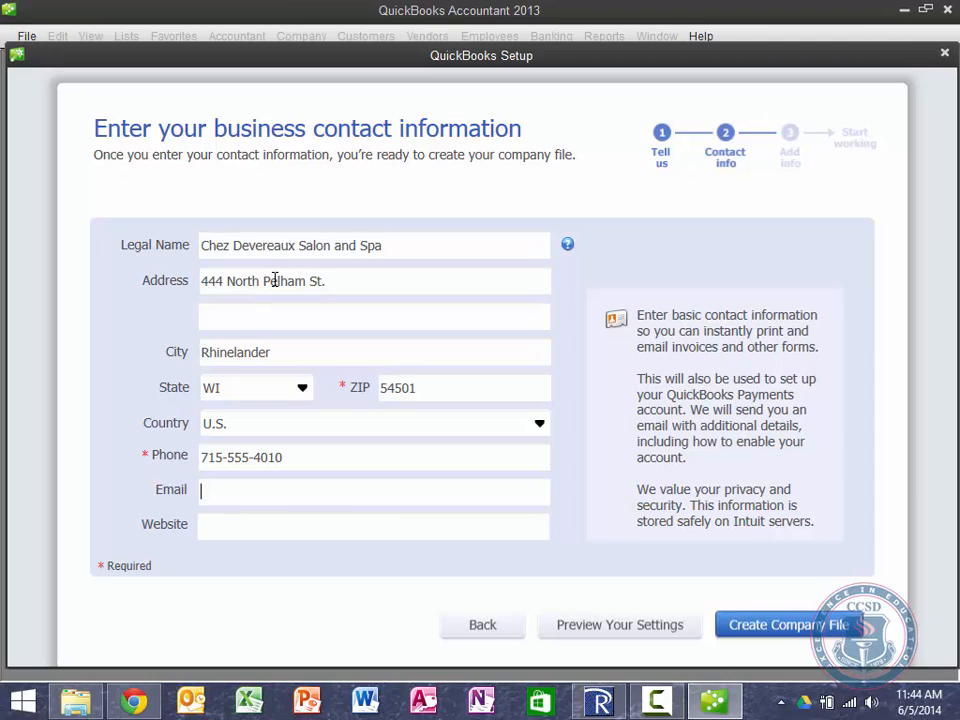
type("L")
key("BackSpace")
key("Tab")
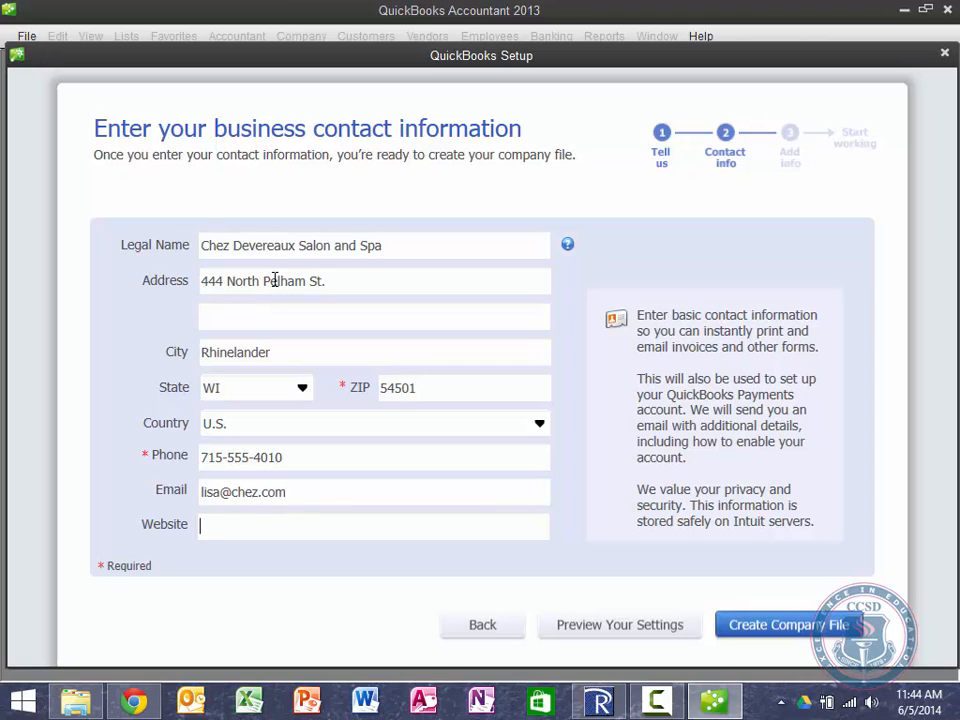
type("www.chez.com")
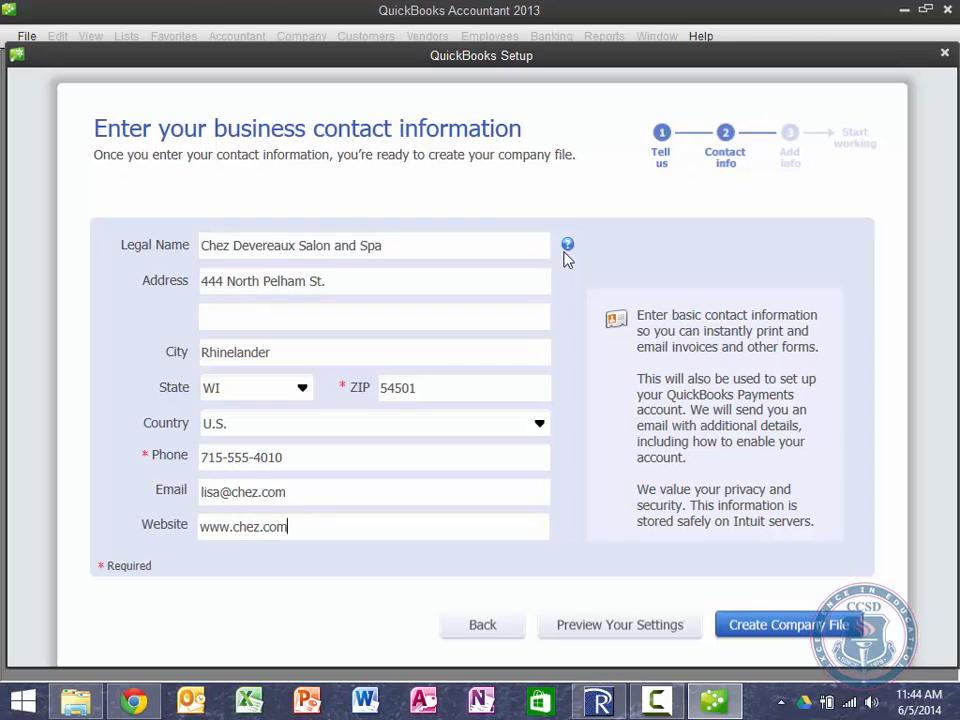
Step: Create the company file from the completed contact details to finish the setup interview
left_click(803, 640)
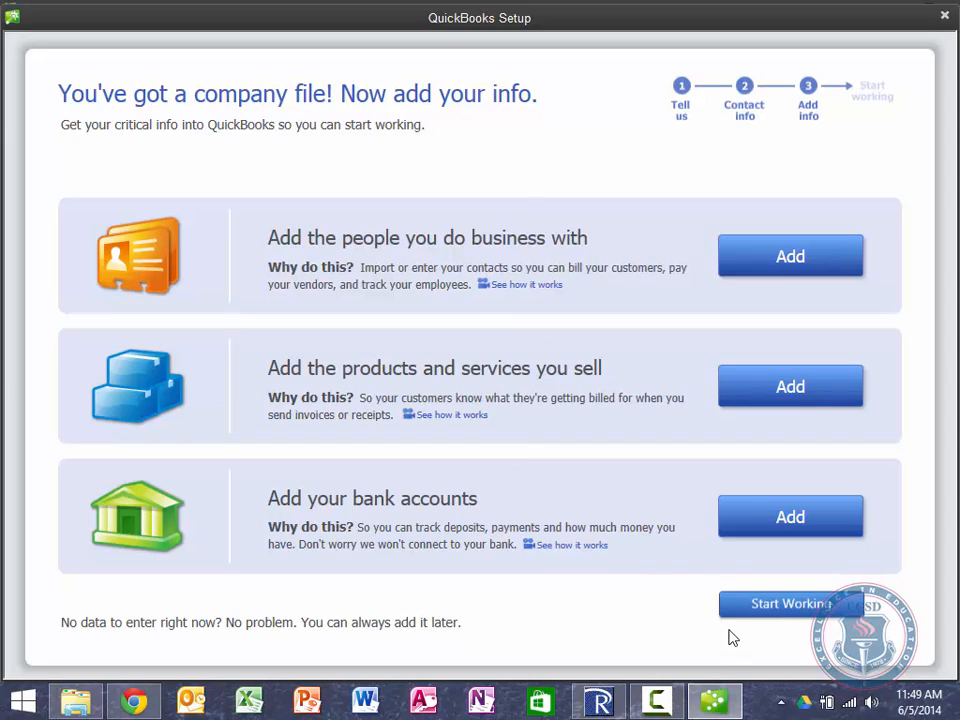
Step: Start working, decline the usage study, close the Accountant Center and restore the Quick Start Center
left_click(771, 605)
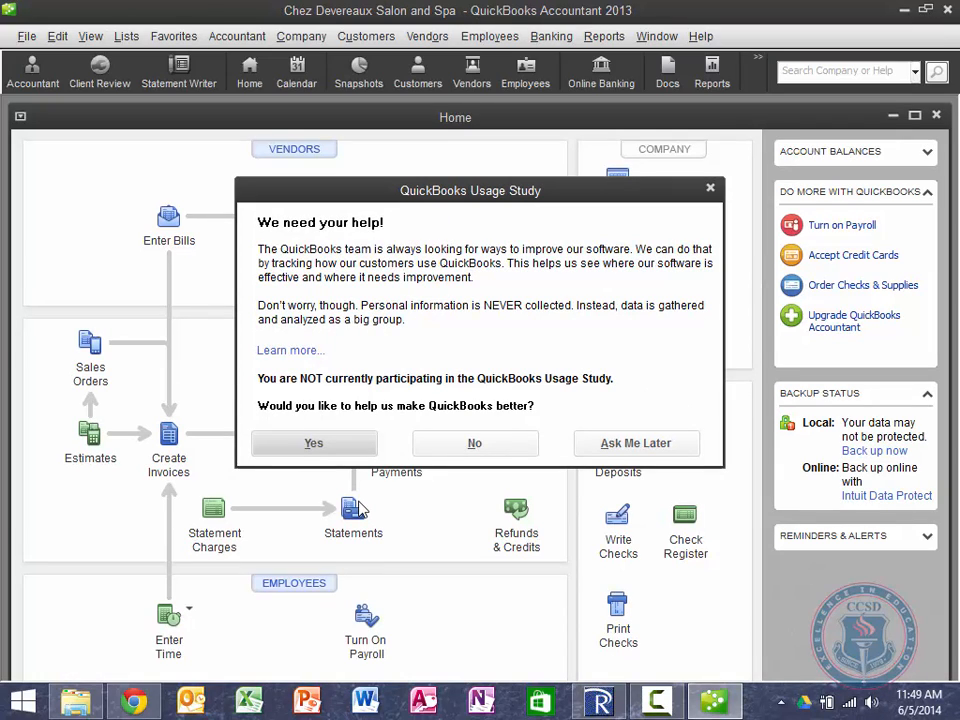
left_click(504, 450)
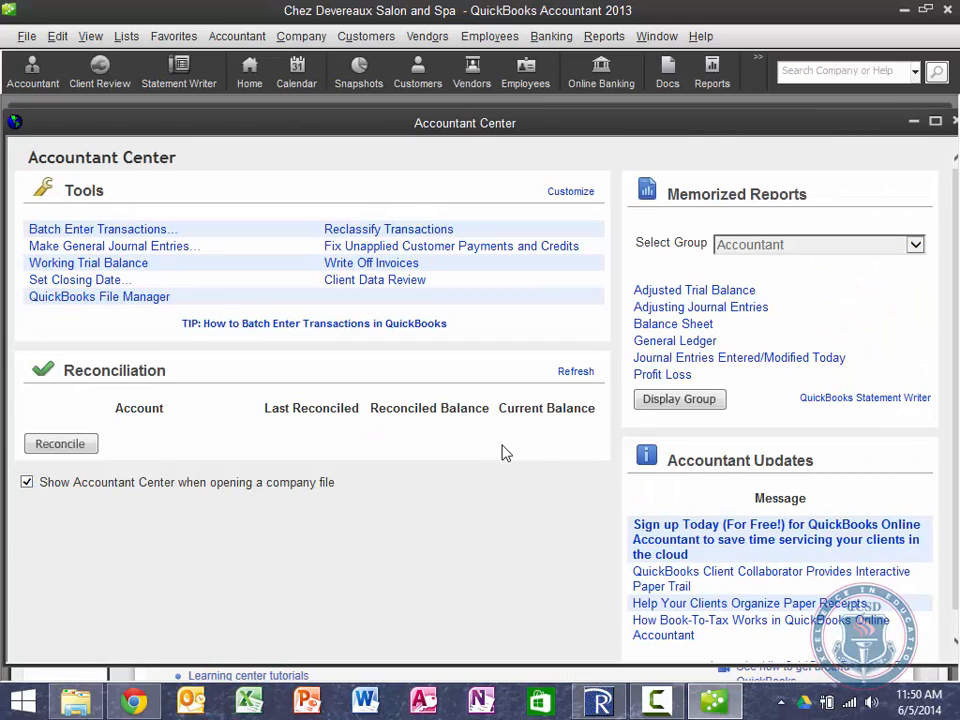
double_click(620, 123)
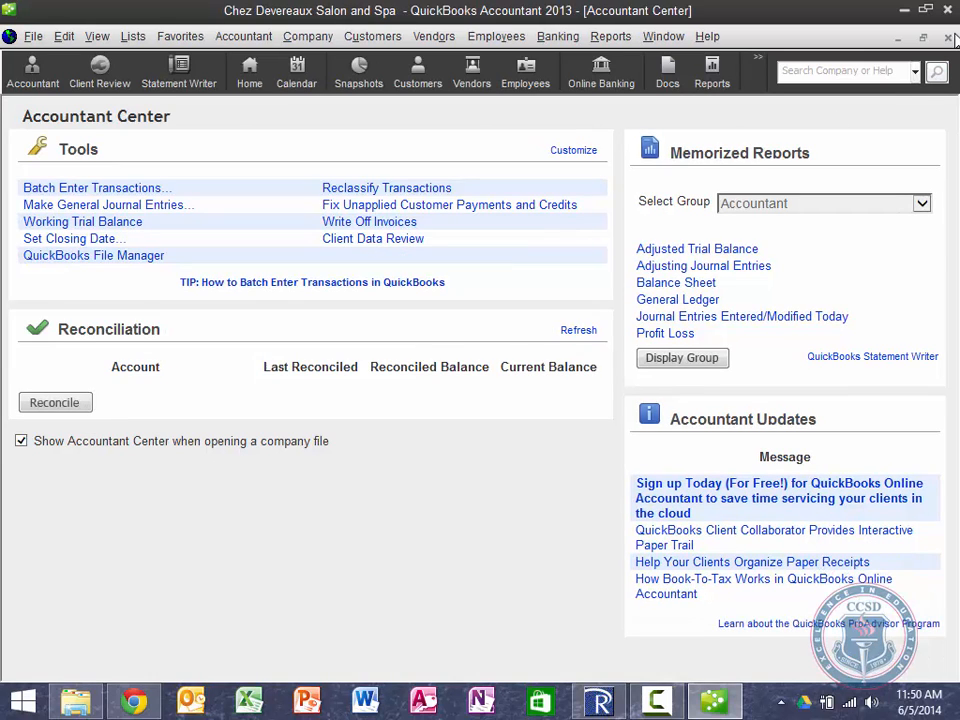
left_click(947, 37)
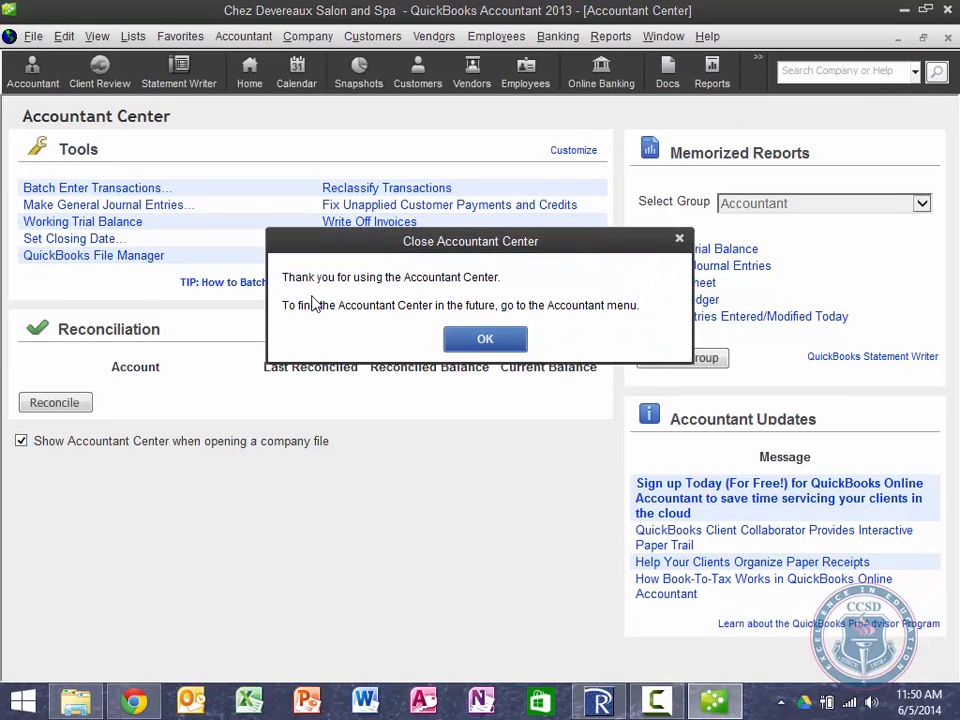
left_click(485, 340)
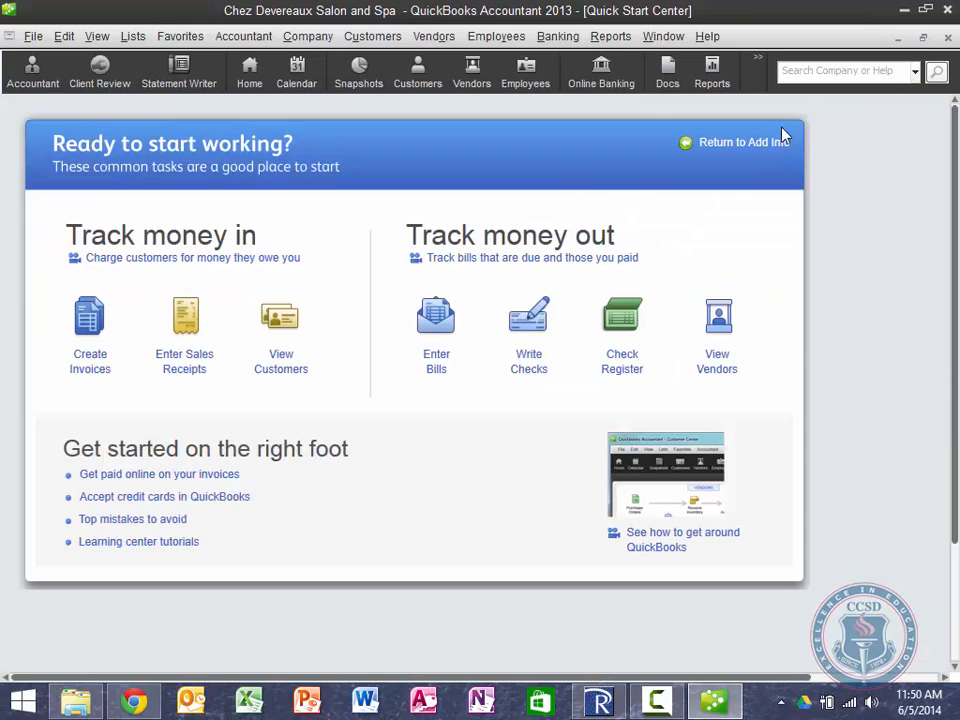
left_click(923, 37)
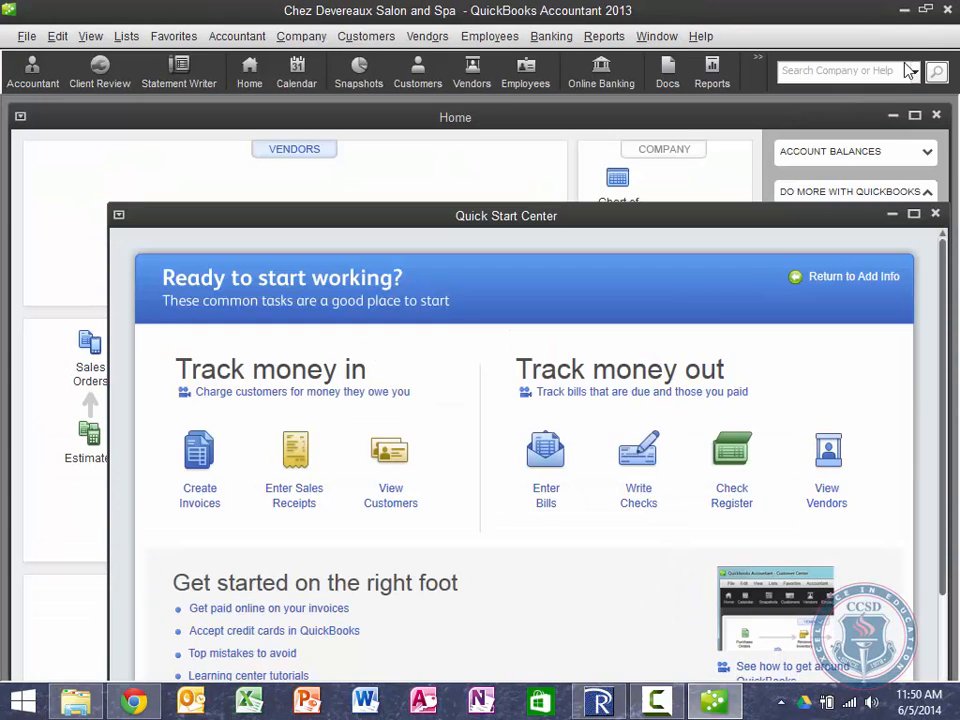
Step: Close the Quick Start Center and maximize the Home page window
left_click(936, 214)
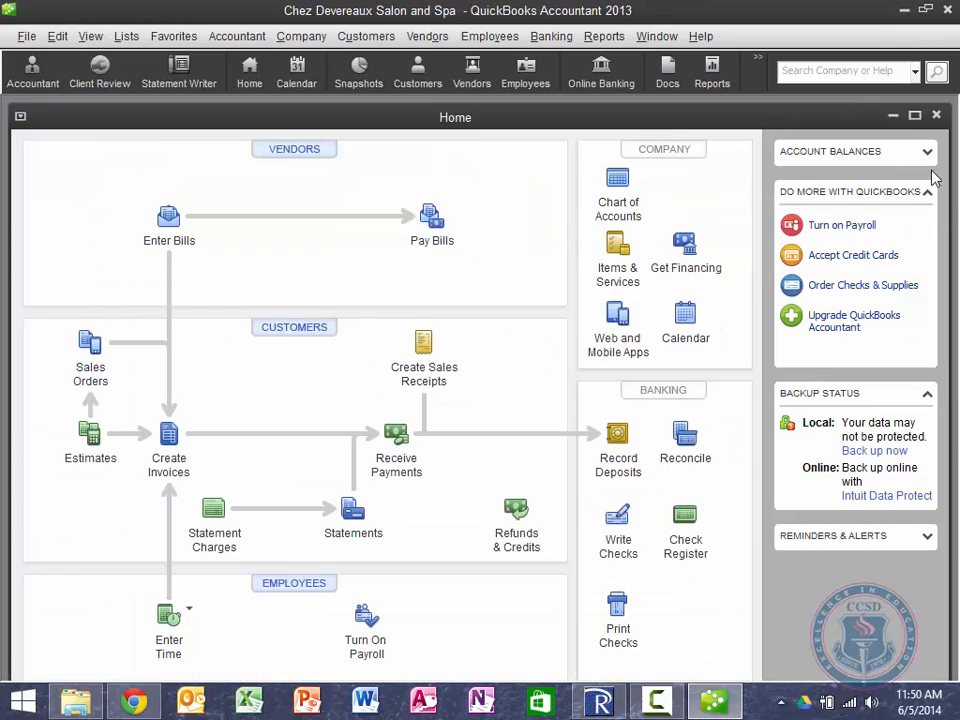
left_click(914, 117)
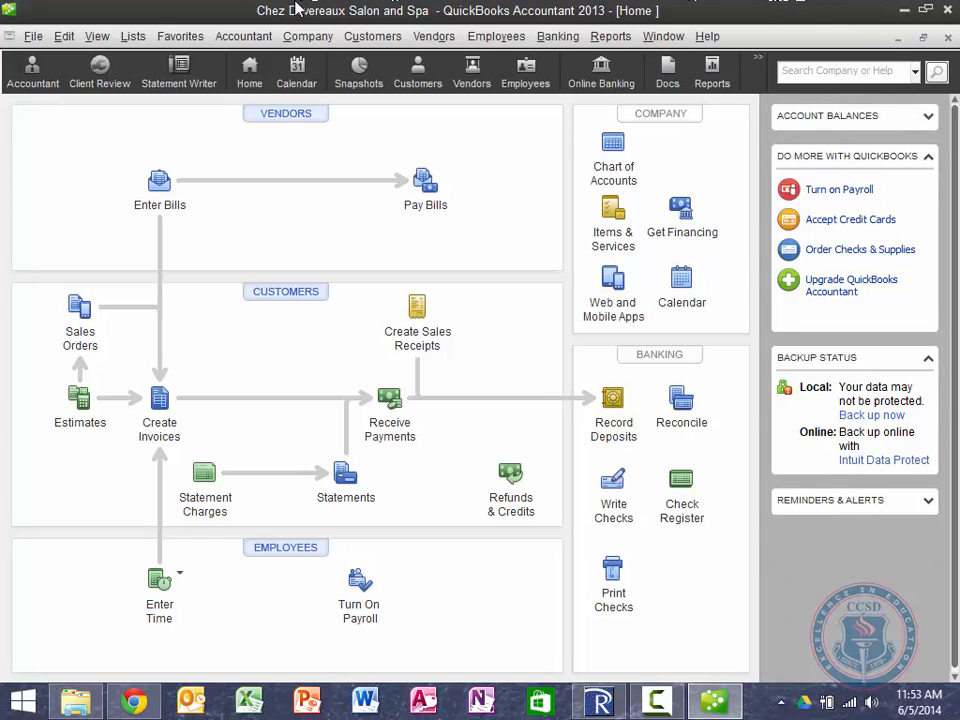
Step: In General preferences, turn off product and service pop-ups, then view Company Preferences
left_click(64, 37)
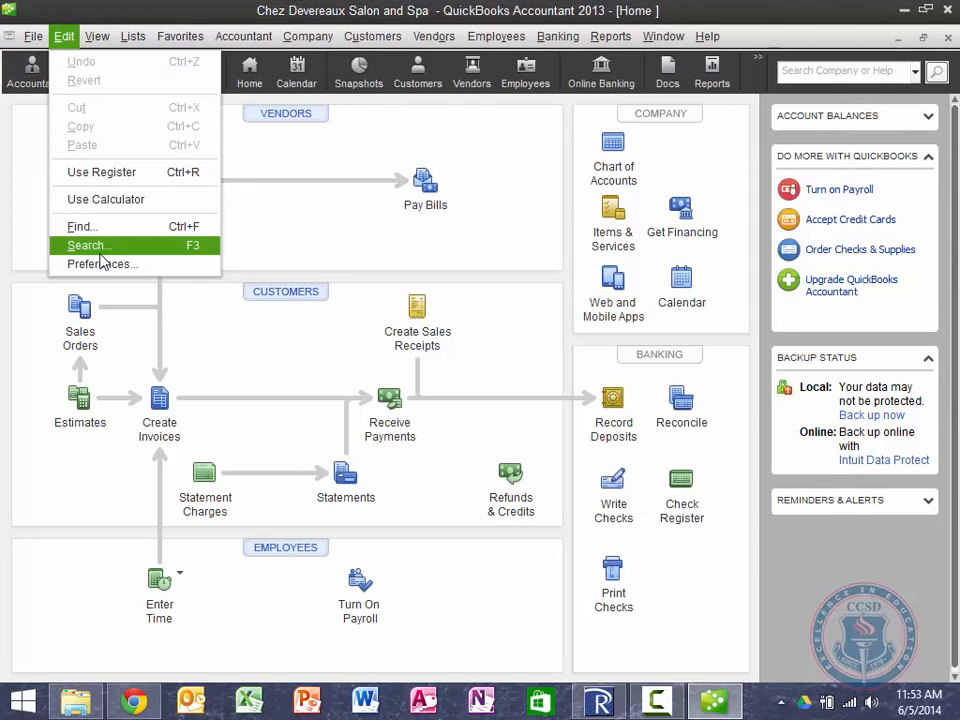
left_click(100, 264)
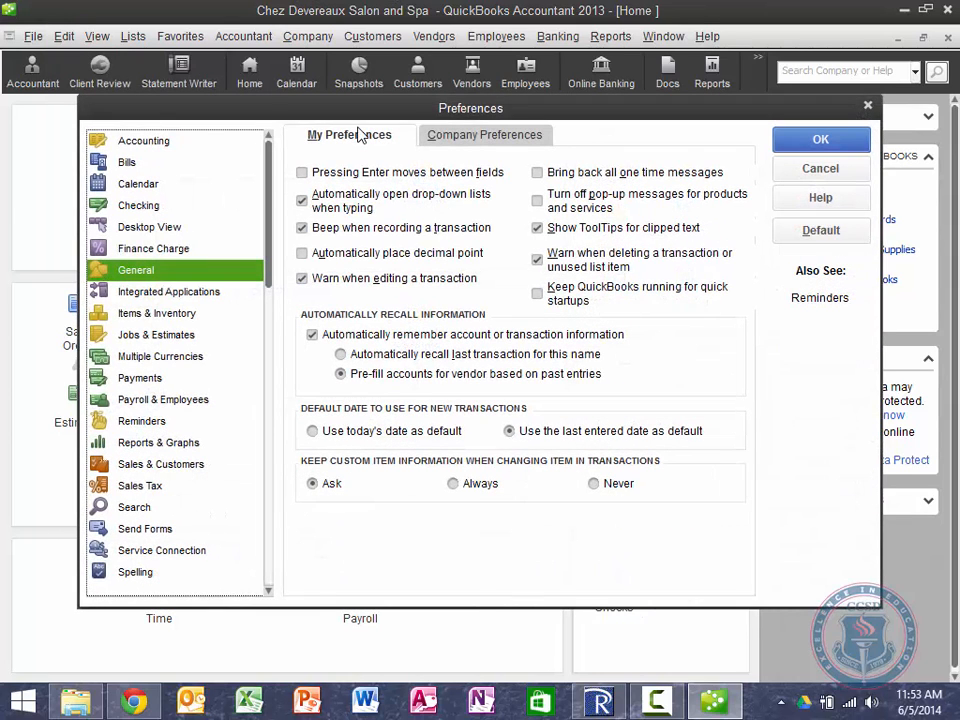
key("ctrl")
key("ctrl")
key("ctrl")
left_click(537, 201)
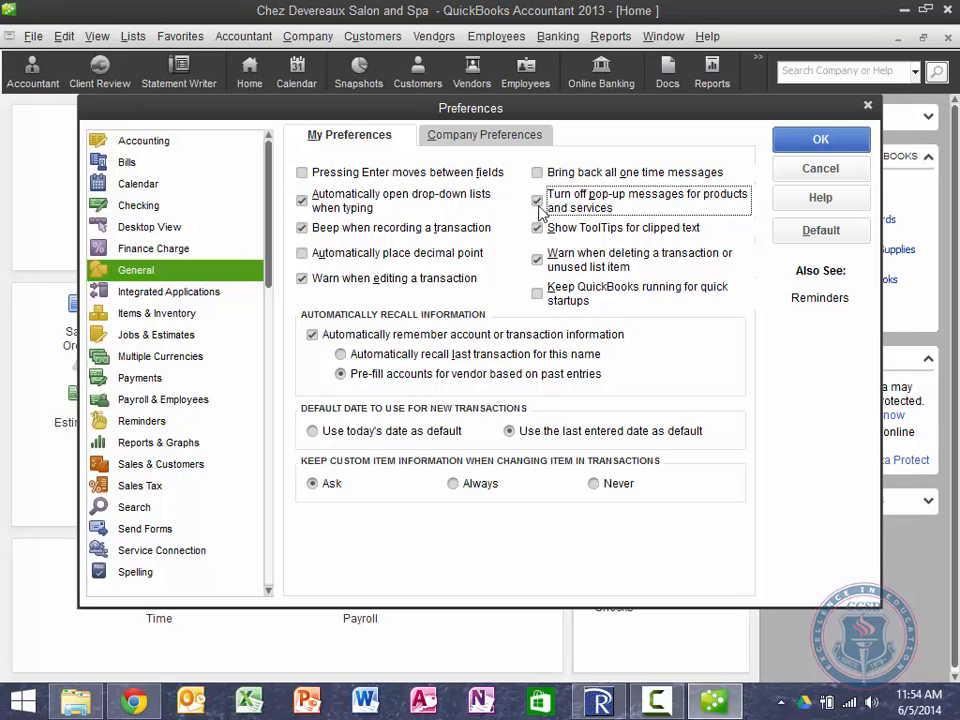
left_click(485, 140)
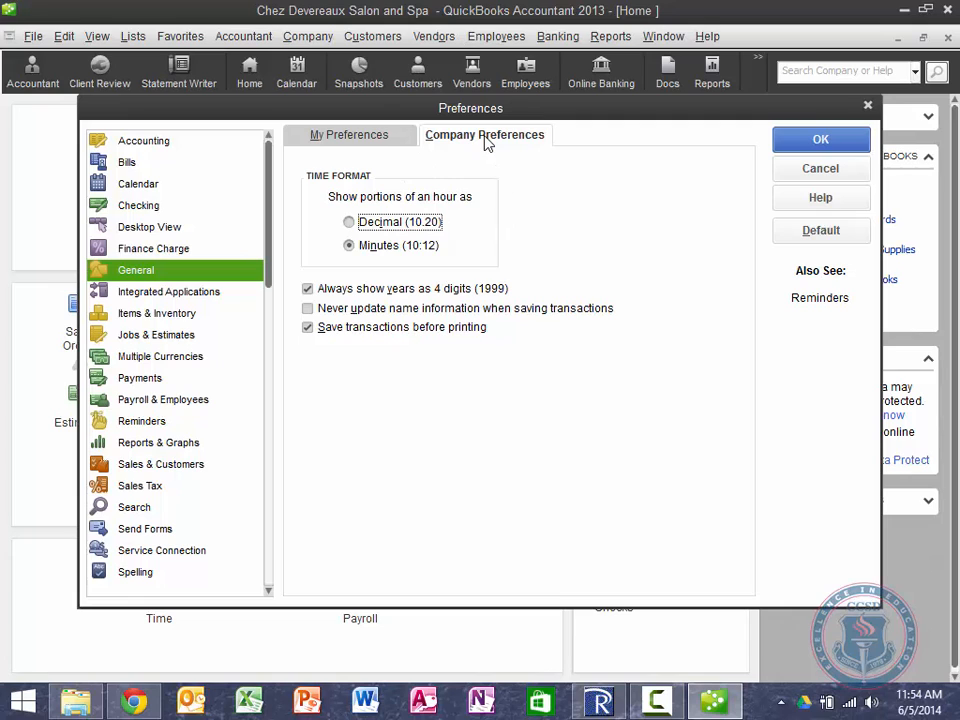
left_click(375, 146)
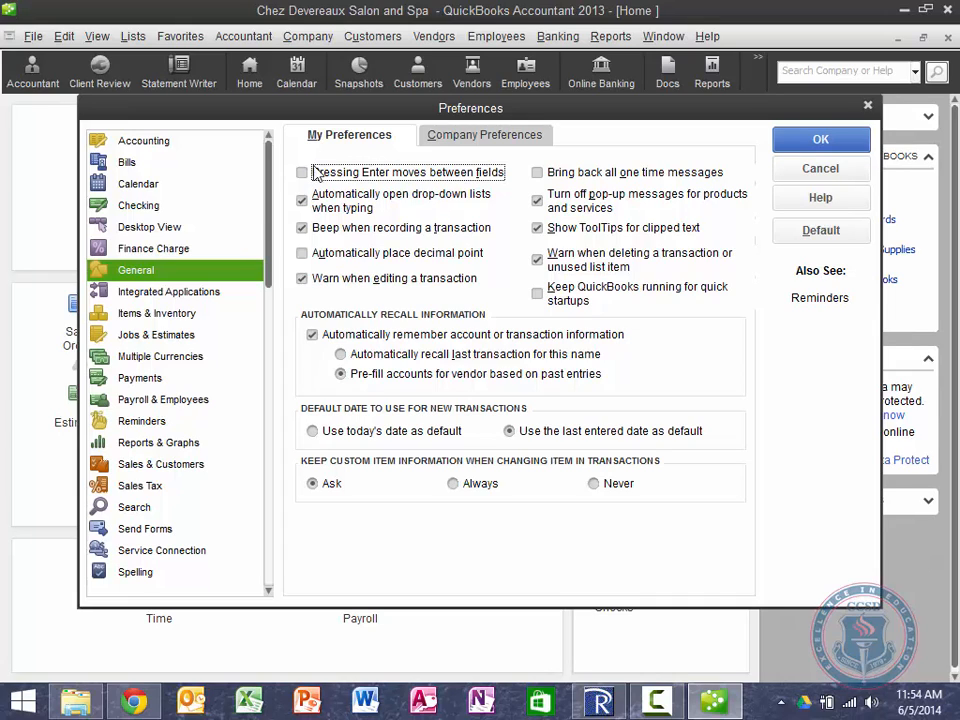
left_click(466, 141)
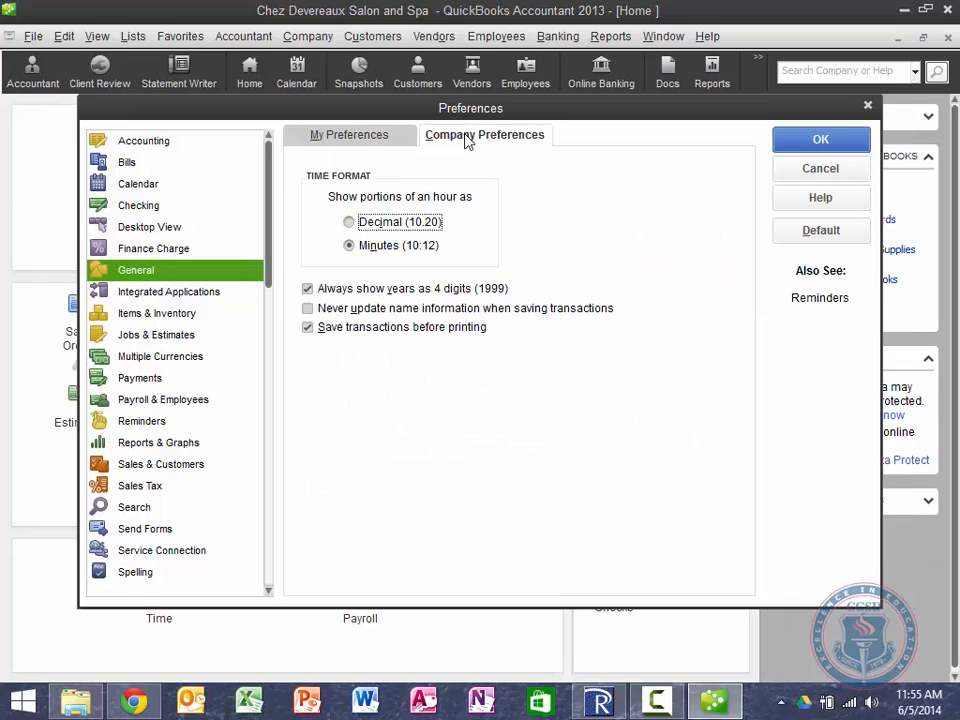
Step: Save the General changes and check 'Use account numbers' in Accounting company preferences
left_click(132, 144)
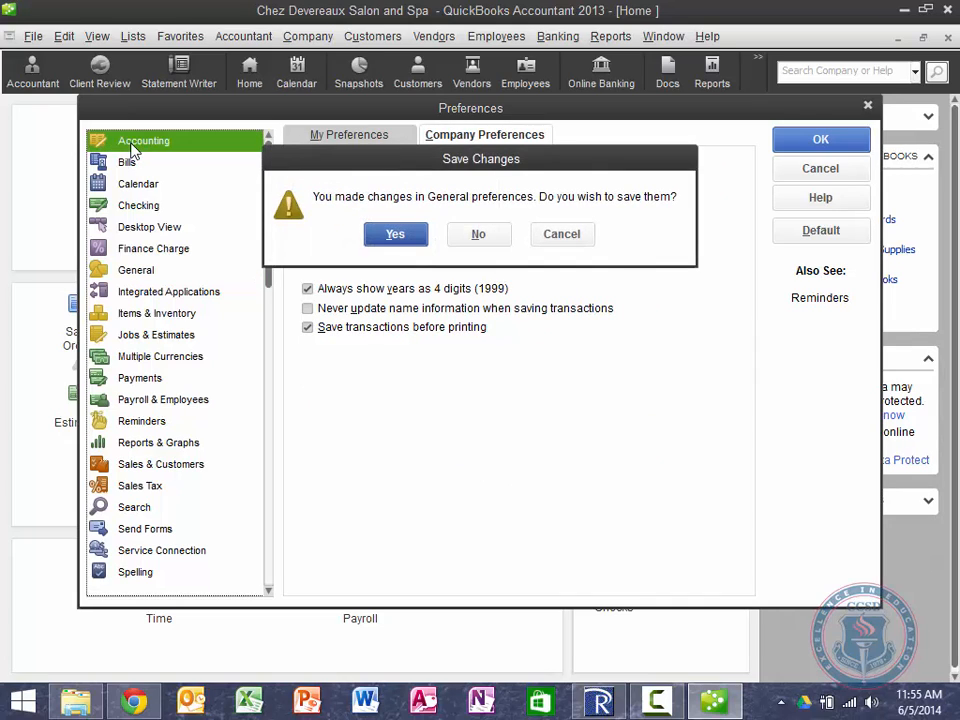
left_click(394, 234)
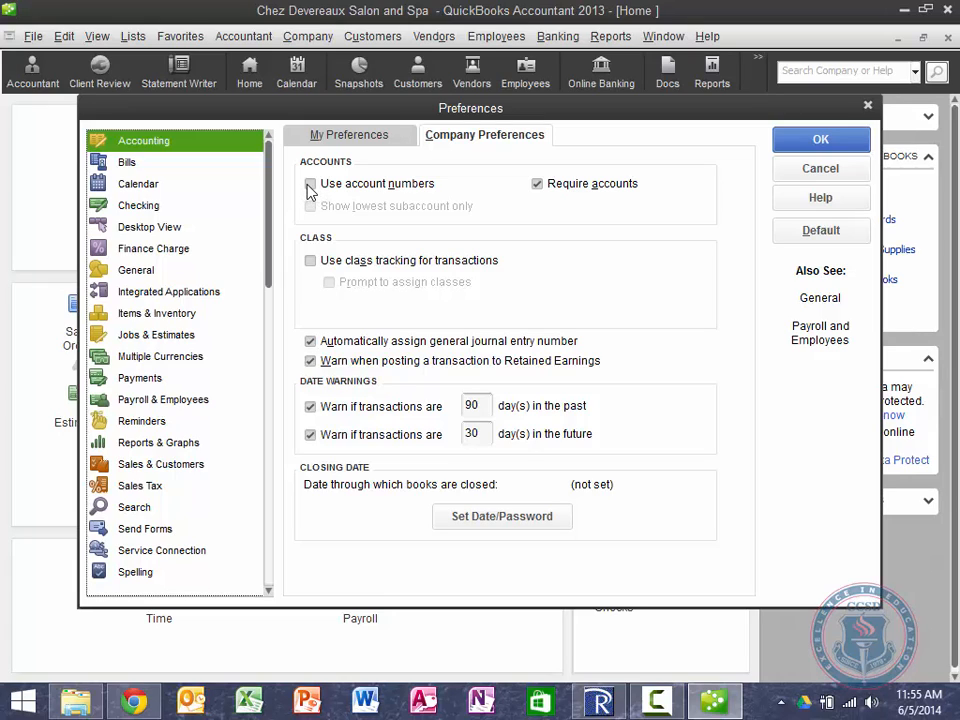
left_click(310, 185)
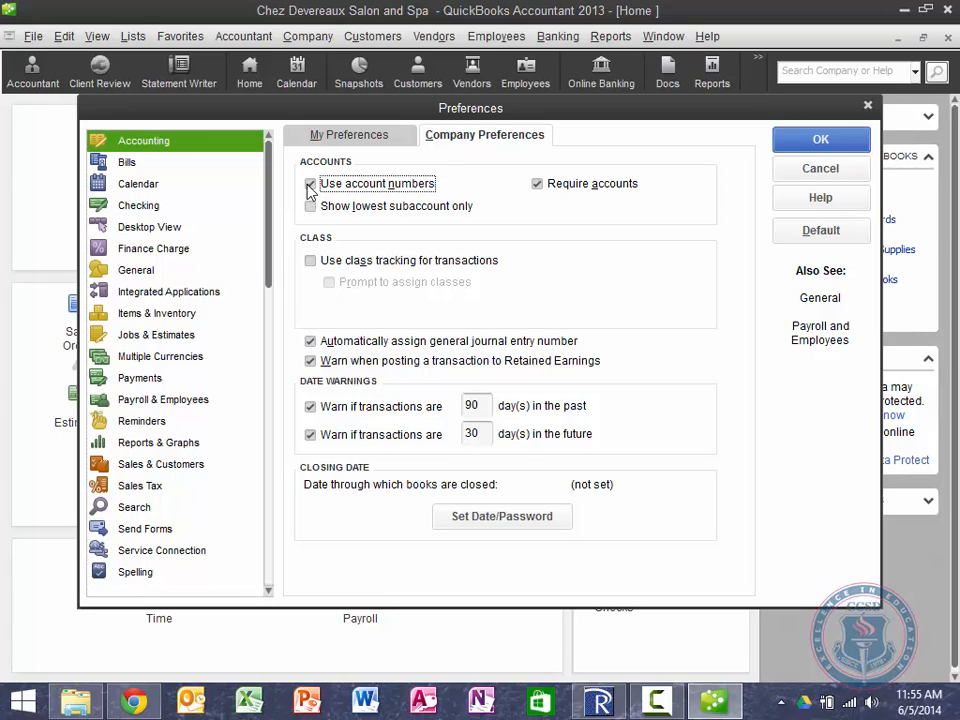
left_click(309, 188)
Step: Save the Accounting preference changes with account numbers enabled, then view the personal and company Calendar settings
left_click(148, 184)
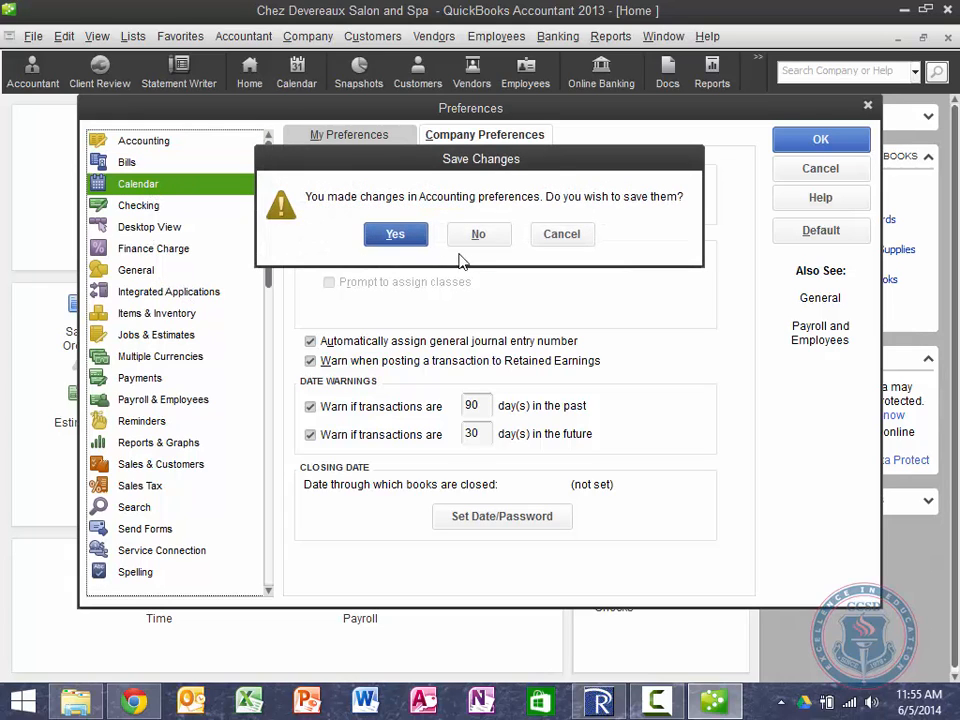
left_click(392, 233)
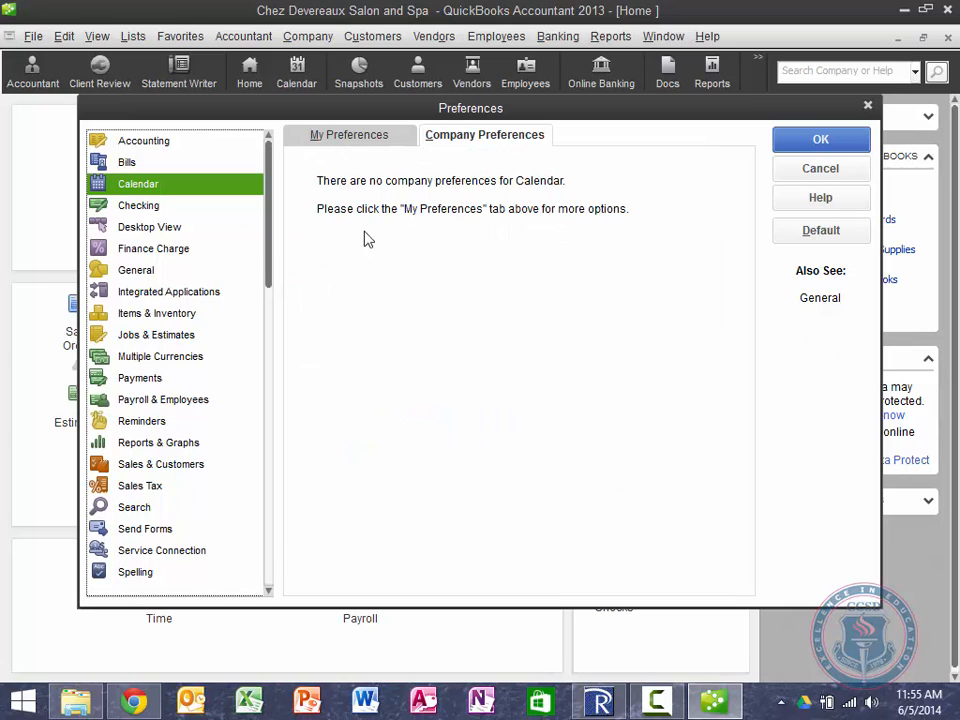
left_click(338, 136)
left_click(459, 140)
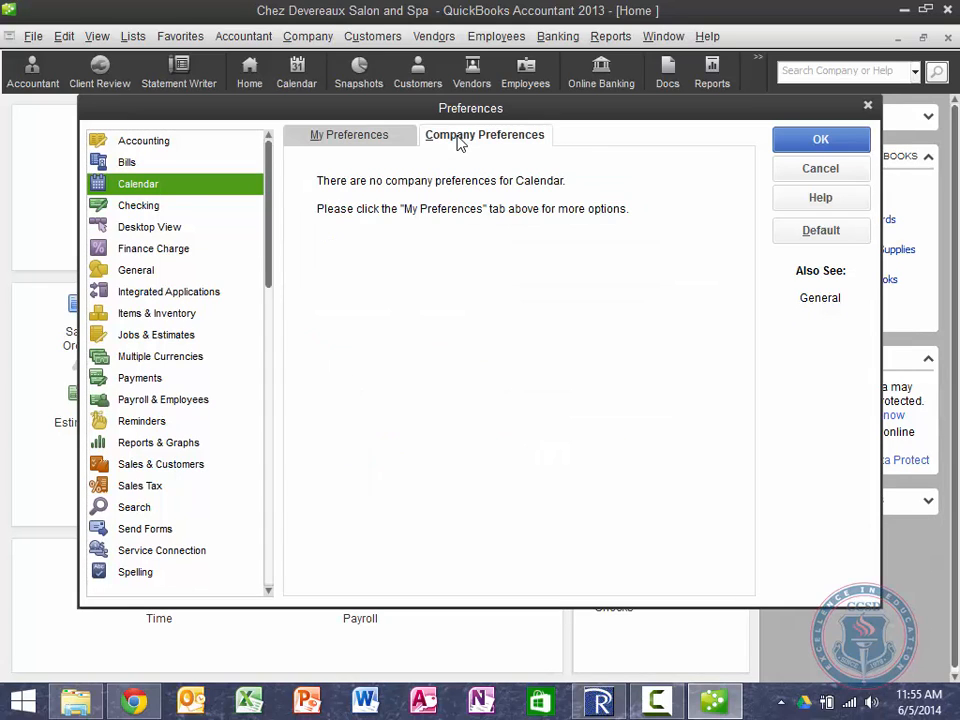
Step: Review the General company preferences: Minutes time format, four-digit years, and saving transactions before printing
left_click(141, 276)
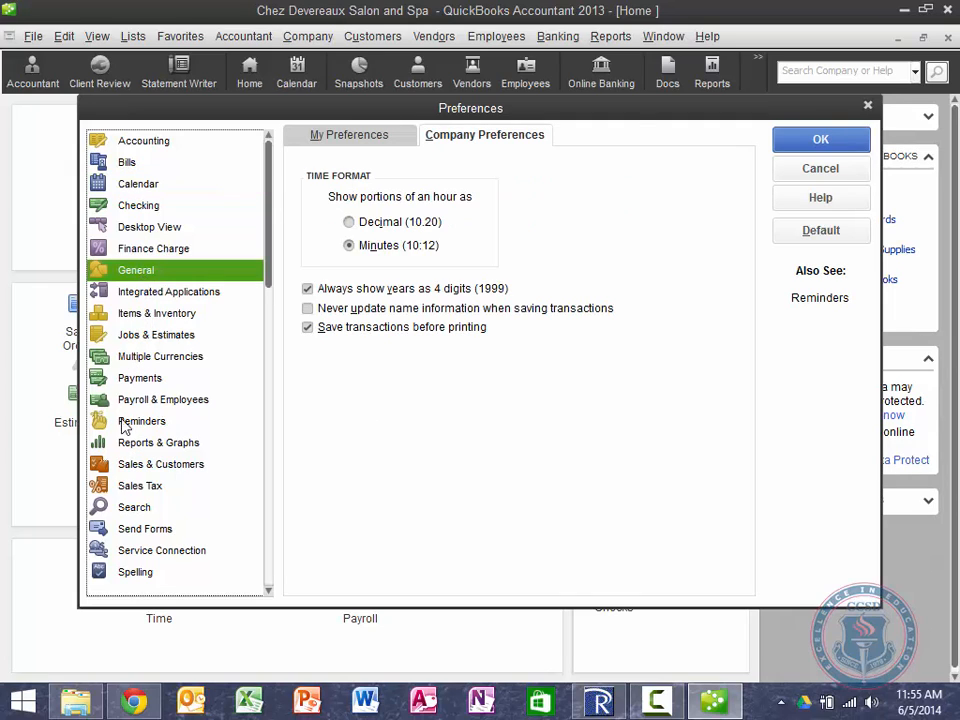
scroll(184, 406, "down", 1)
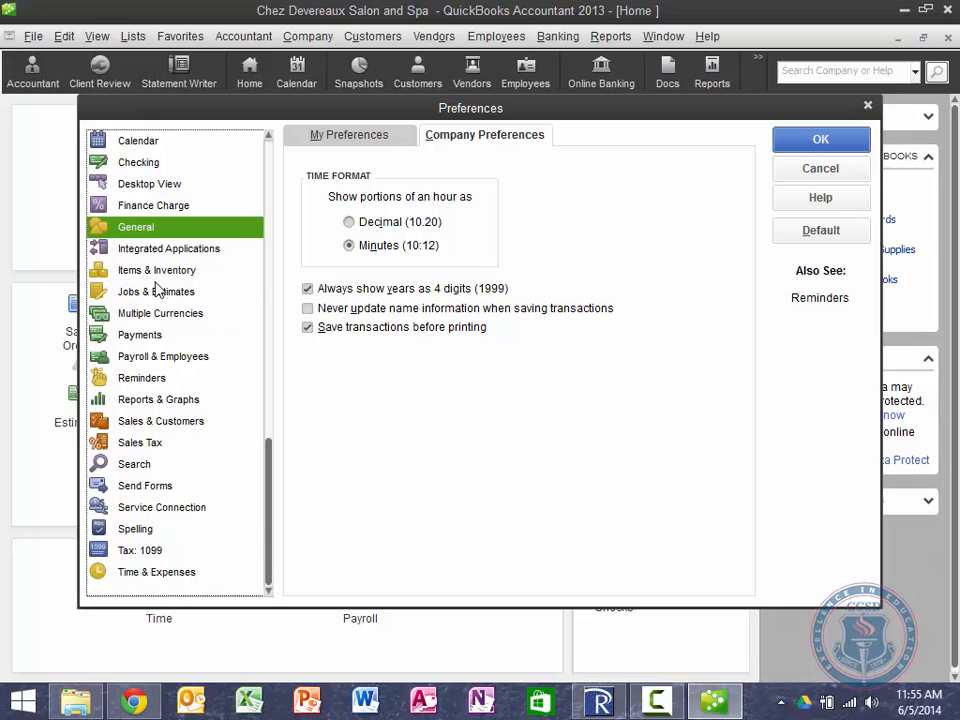
scroll(155, 288, "up", 1)
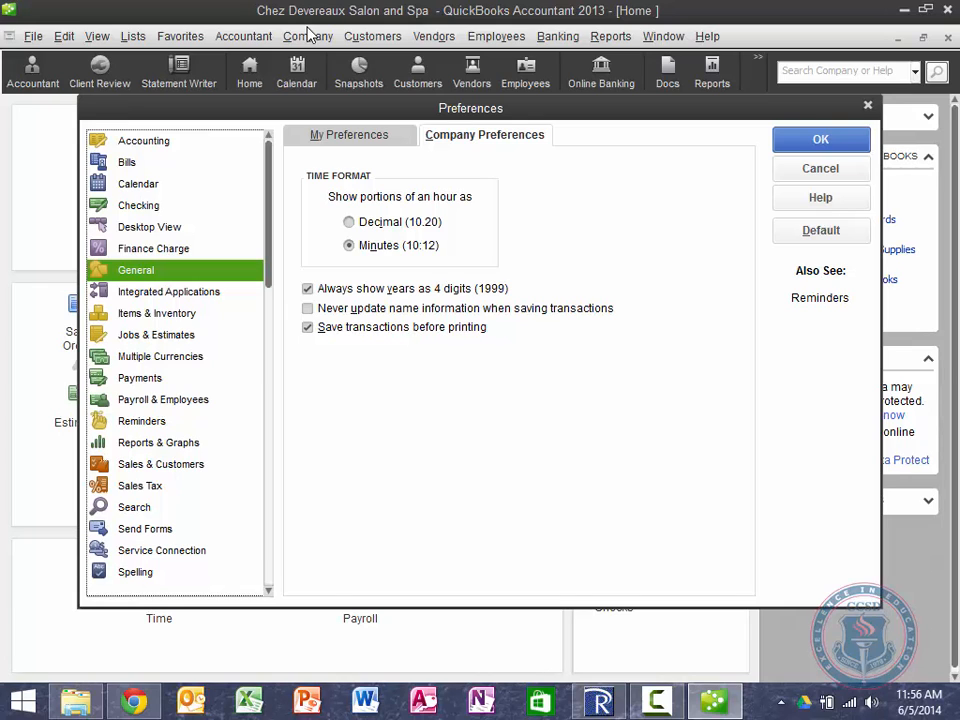
Step: Close Preferences with the settings kept and open the Chart of Accounts
left_click(816, 141)
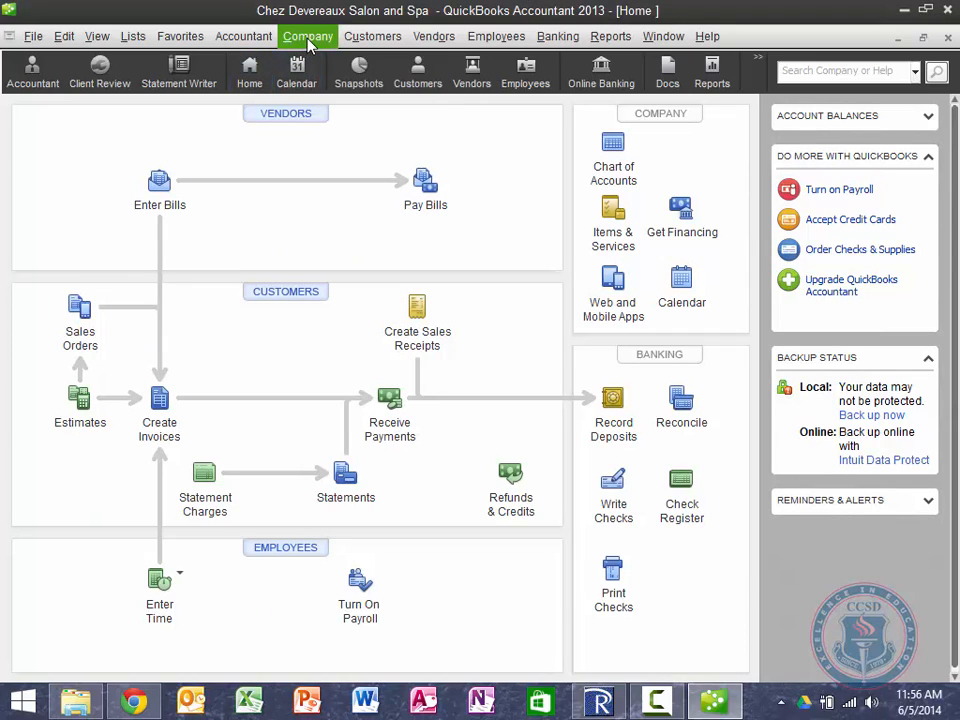
key("ctrl+a")
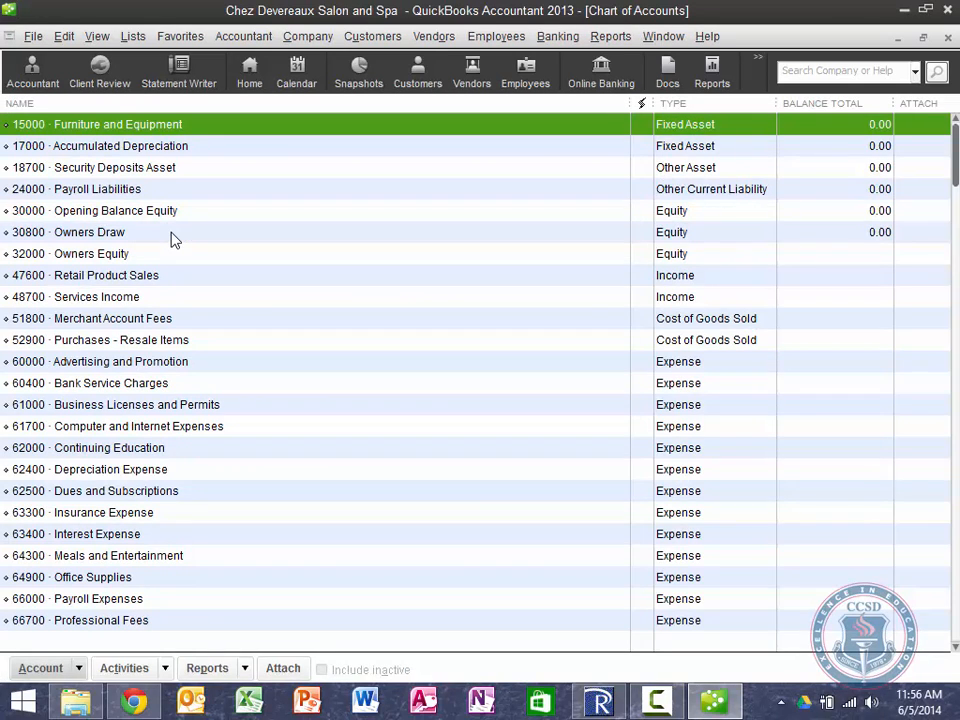
Step: Browse the Chart of Accounts list, then bring up the Account actions menu
left_click(130, 36)
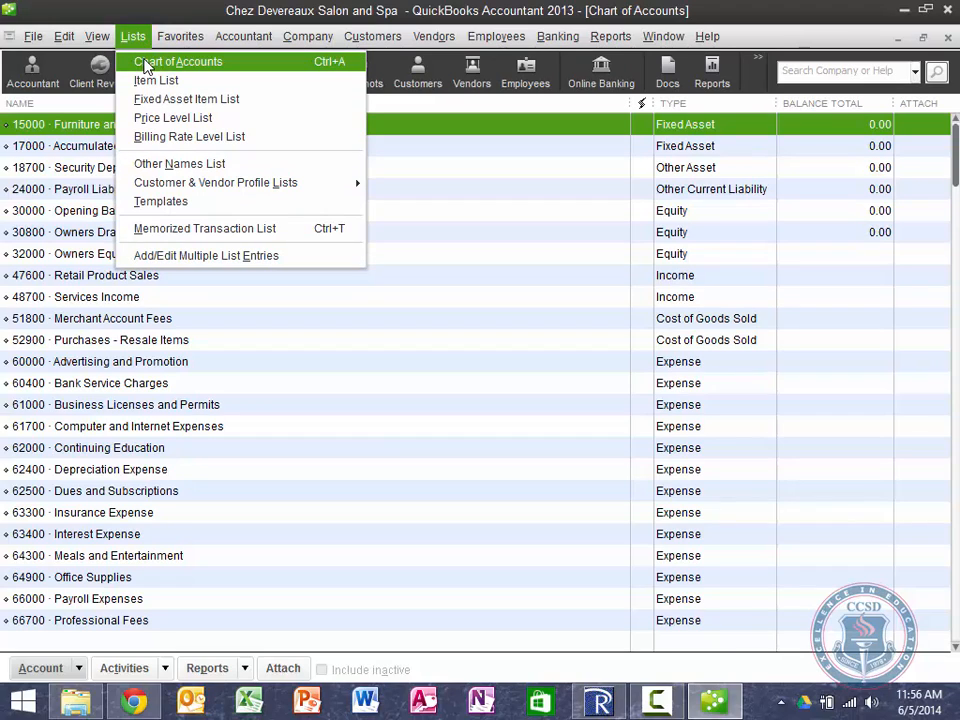
left_click(385, 428)
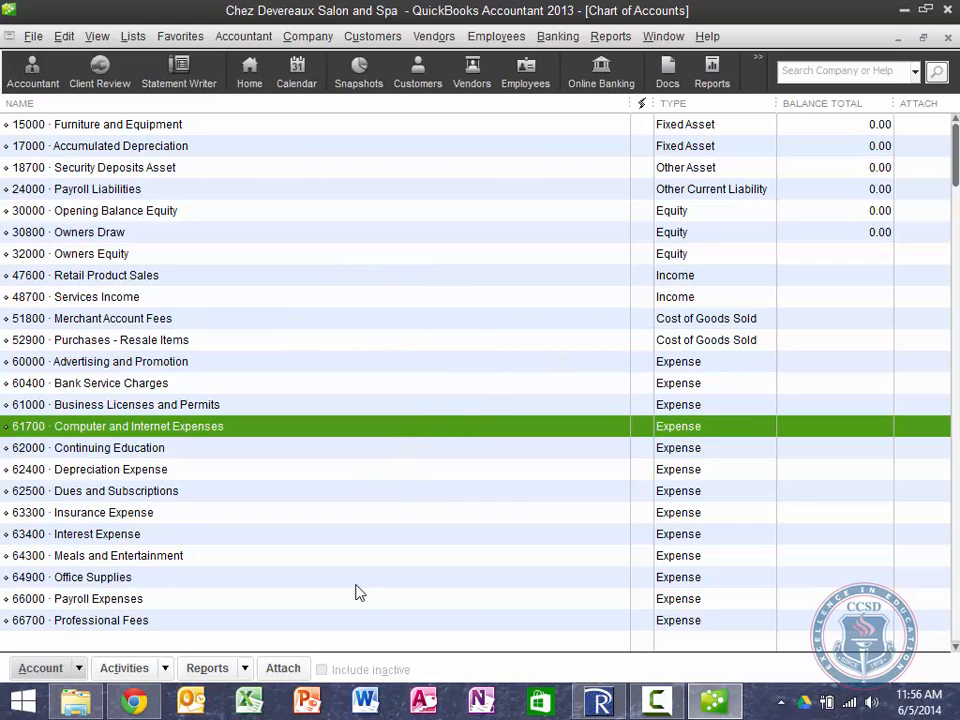
scroll(358, 592, "down", 3)
scroll(358, 592, "up", 3)
scroll(358, 592, "down", 1)
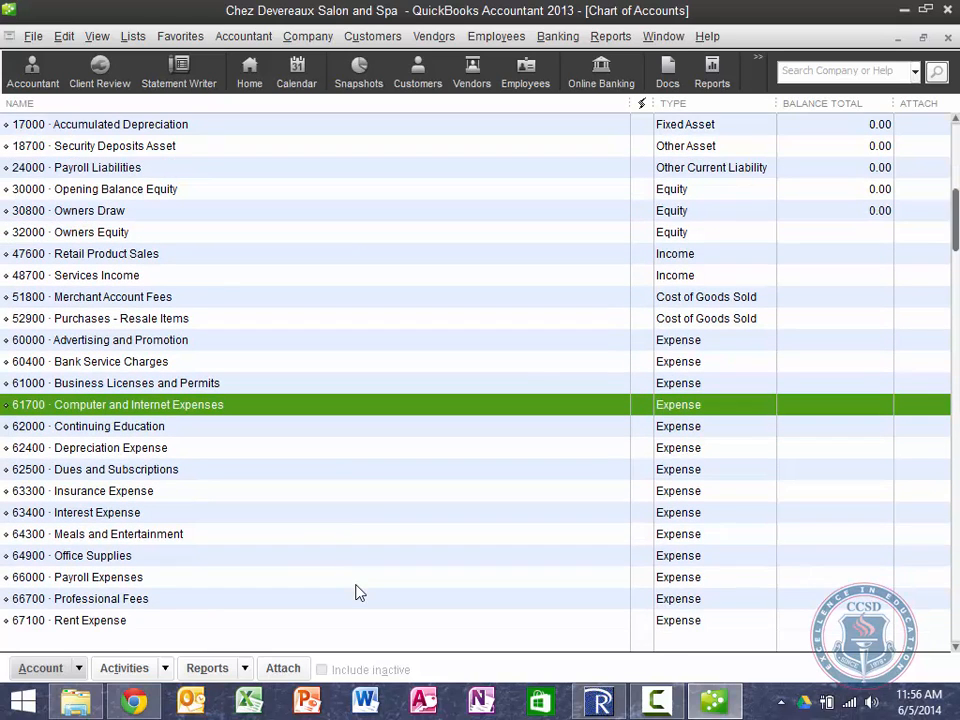
scroll(358, 592, "up", 1)
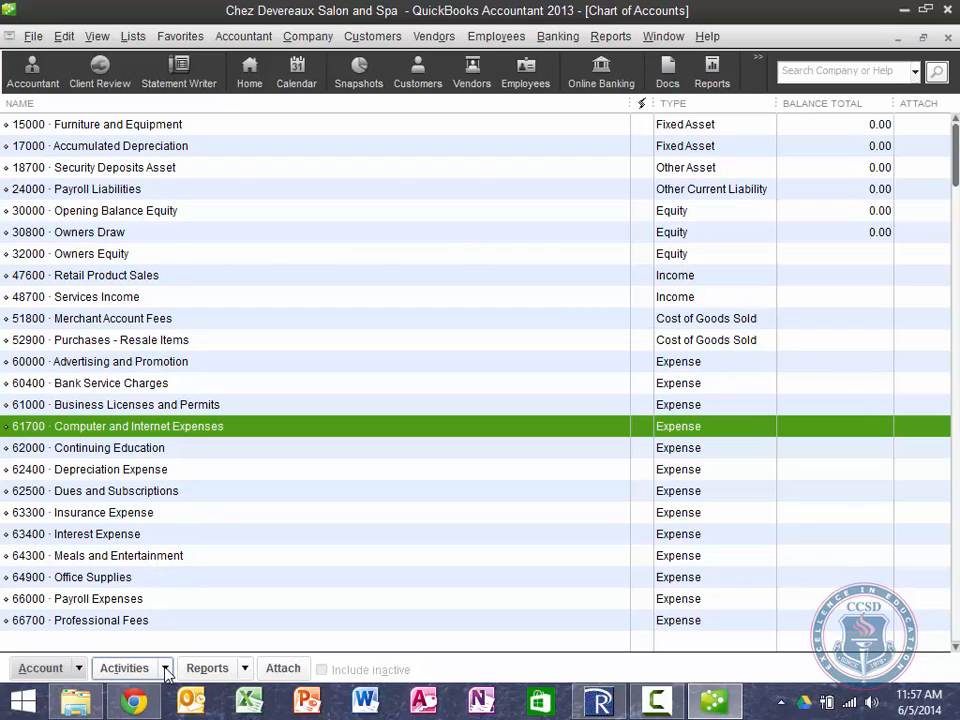
left_click(79, 670)
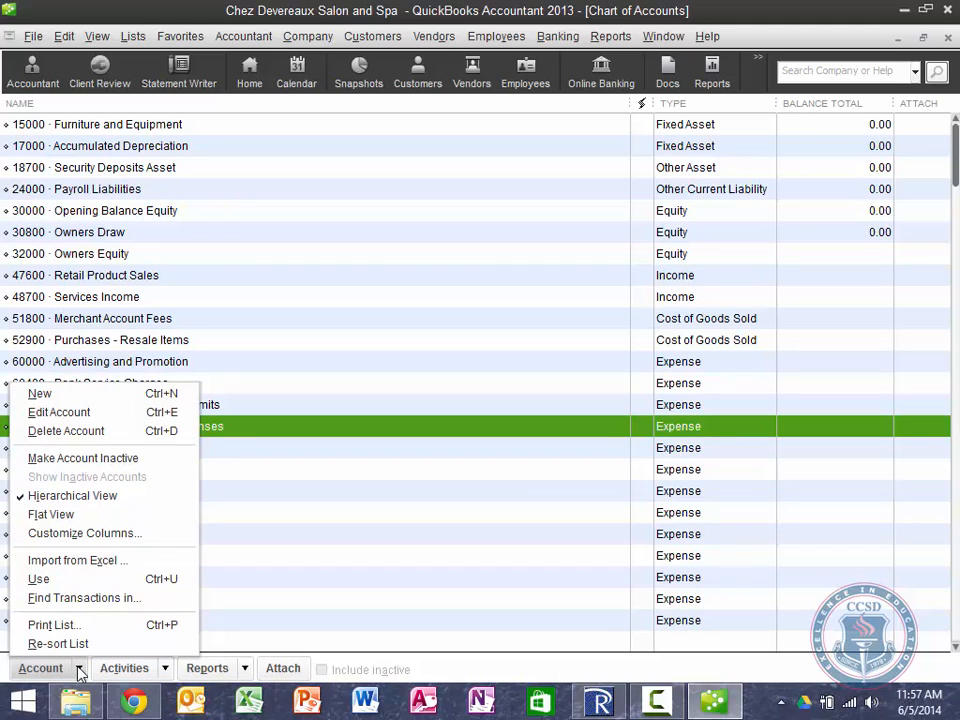
Step: Start a new Bank-type account and continue to its details form
left_click(86, 394)
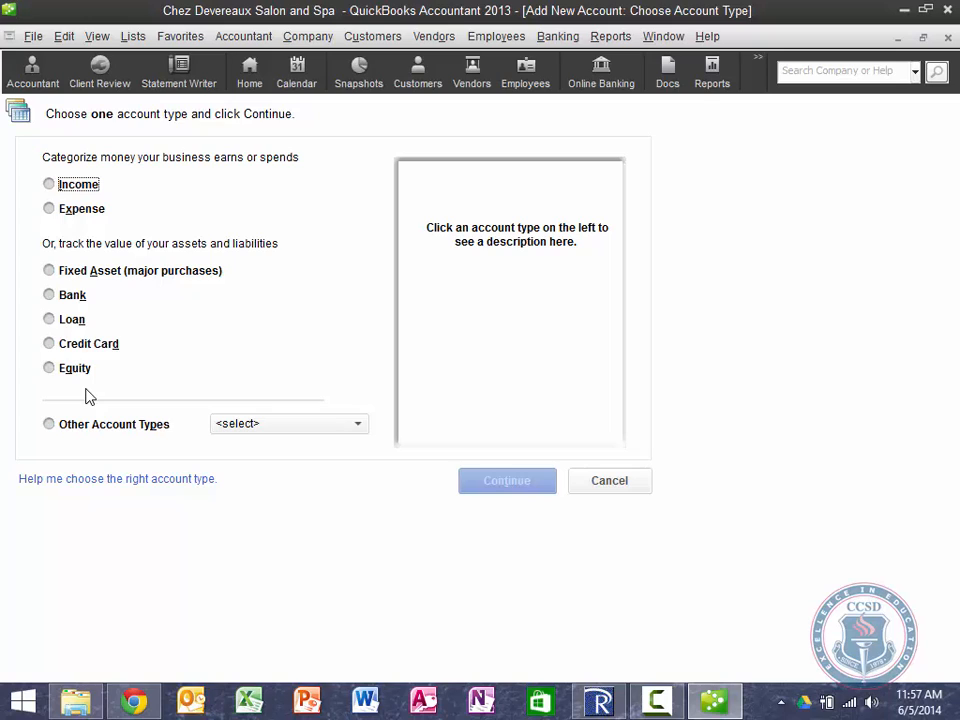
left_click(47, 296)
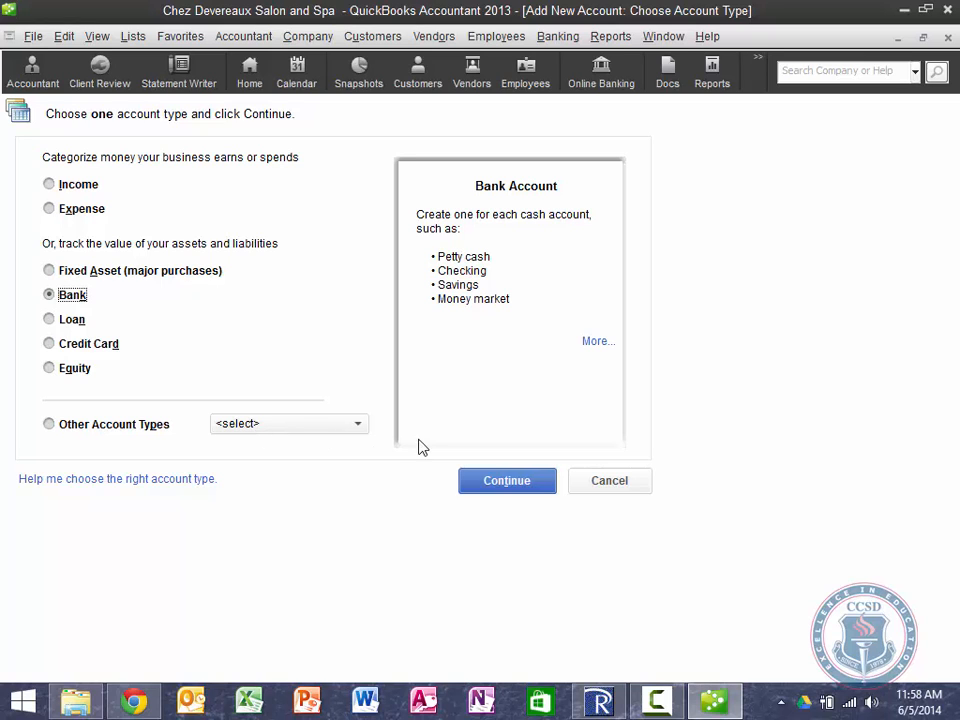
left_click(507, 481)
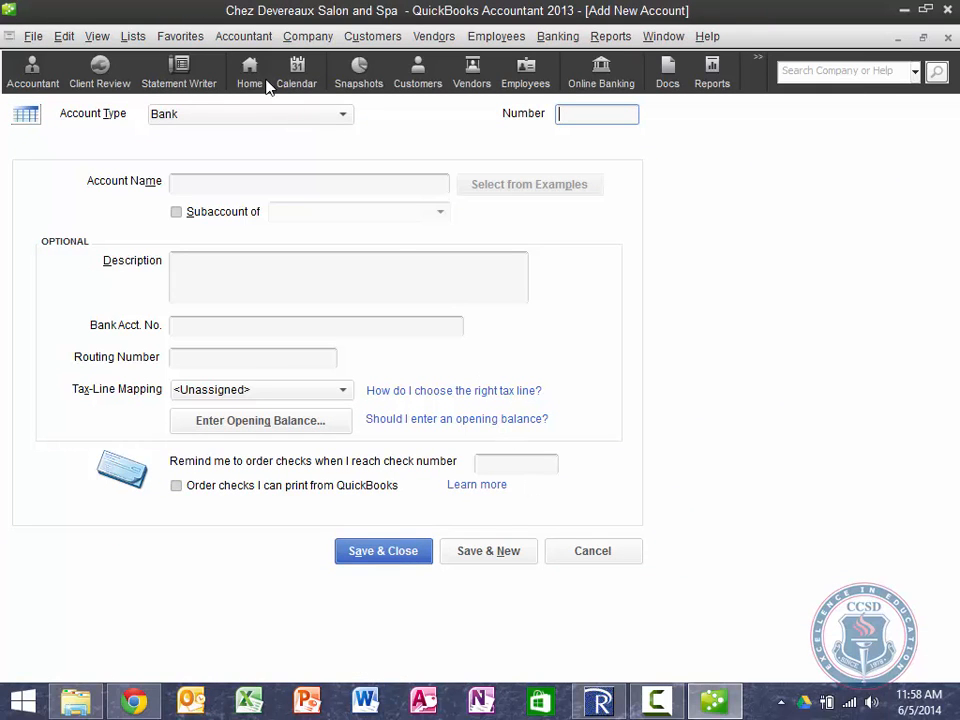
Step: Enter account 10000 Checking, description Silver Falls Credit Union, plus its bank account and routing numbers
left_click(611, 114)
type("10000")
left_click(296, 181)
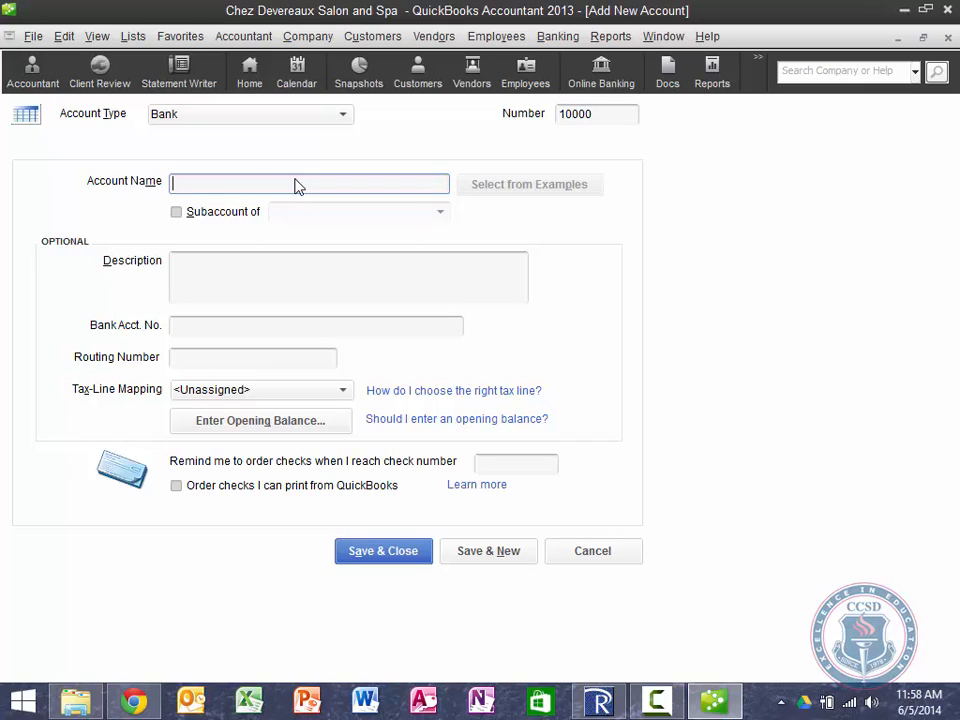
key("Tab")
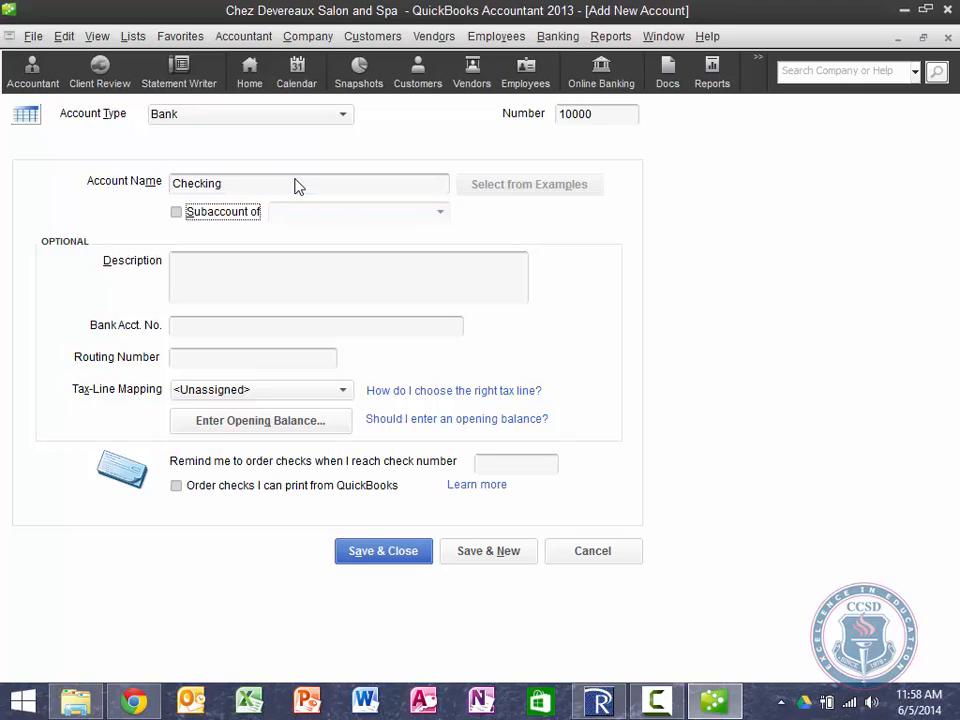
key("Tab")
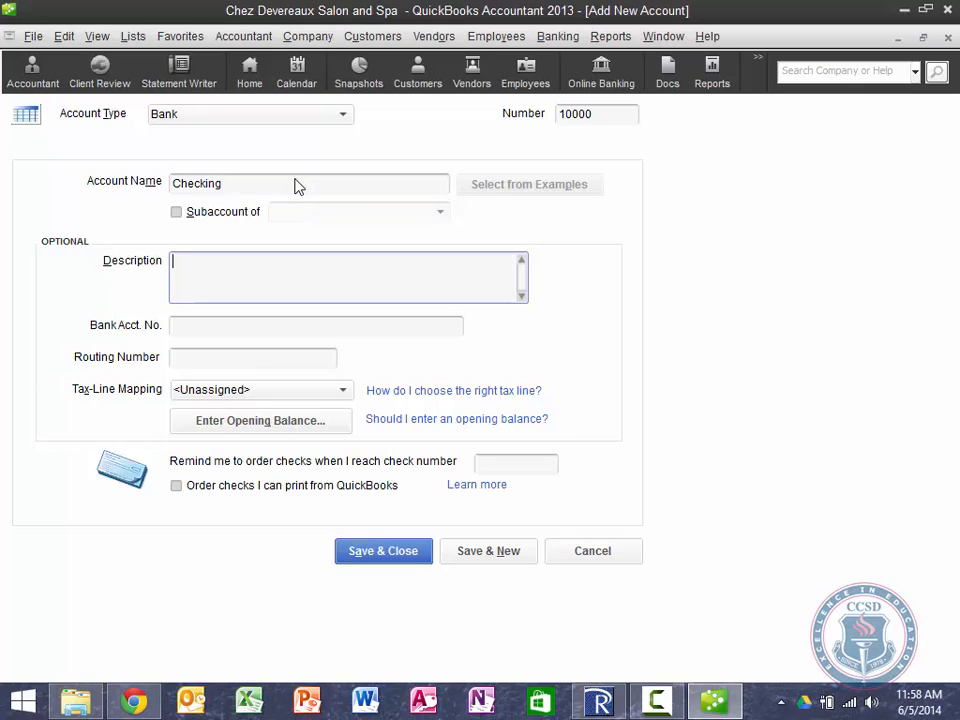
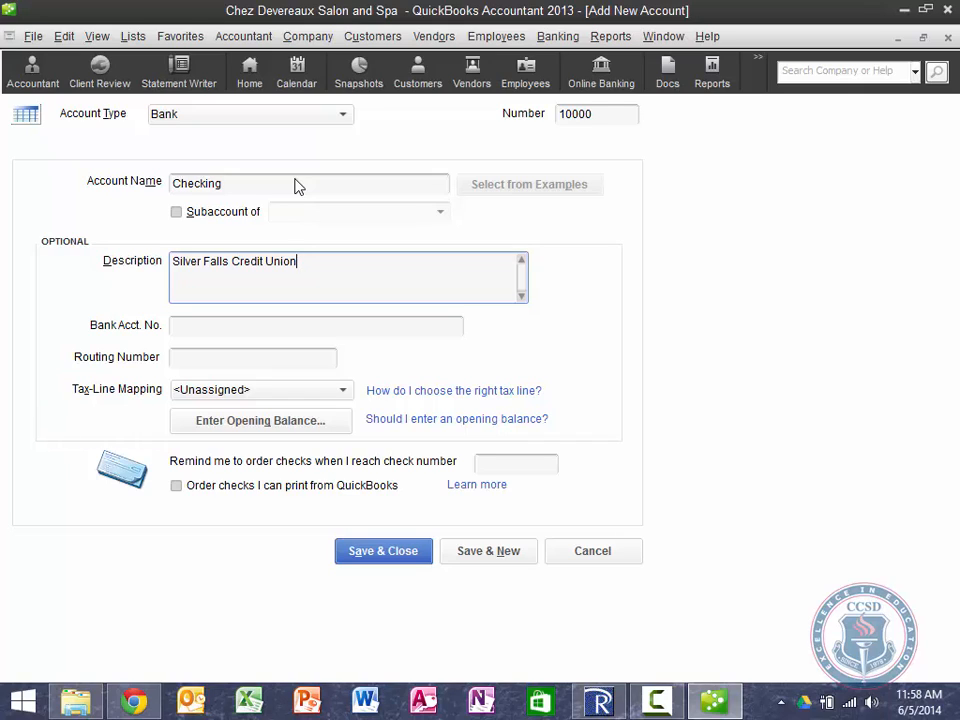
key("Tab")
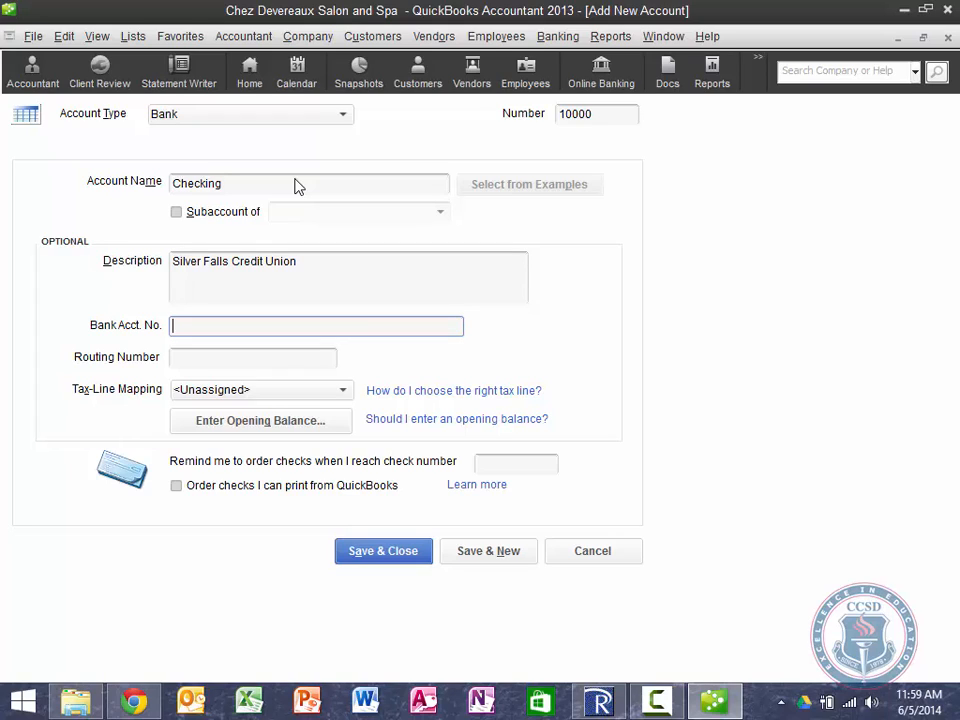
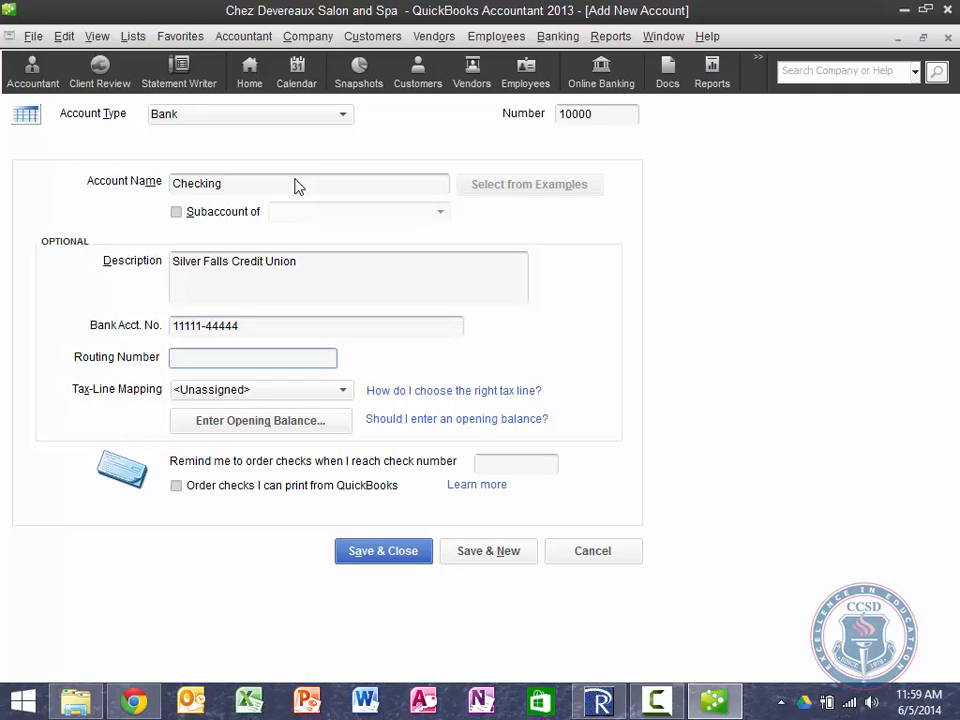
key("Tab")
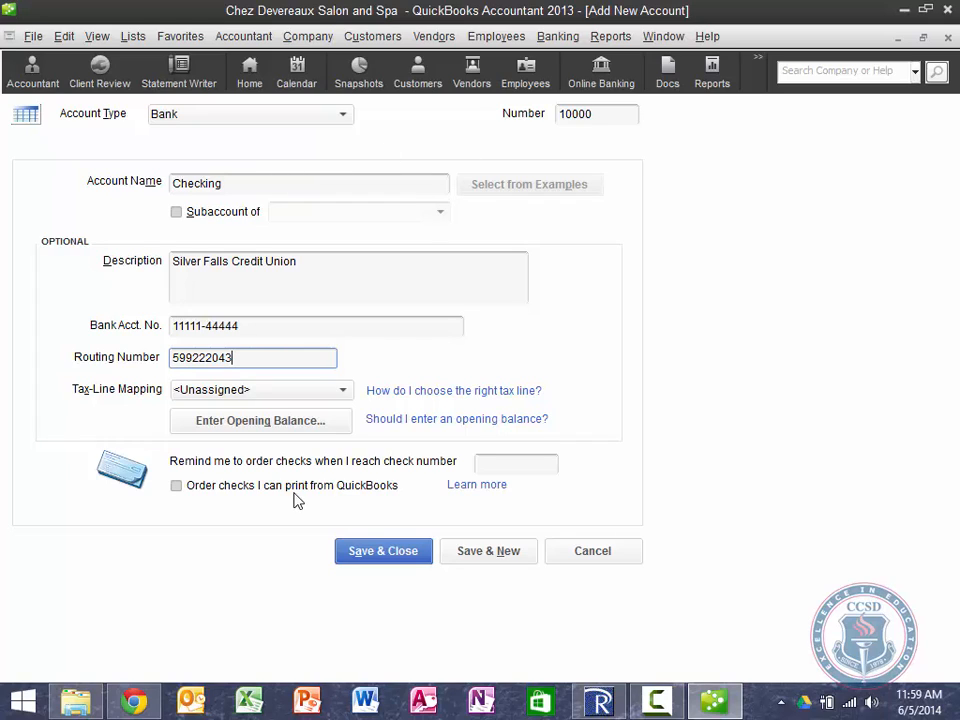
Step: Leave the tax-line mapping as <Unassigned> and save the 10000 Checking account
left_click(344, 390)
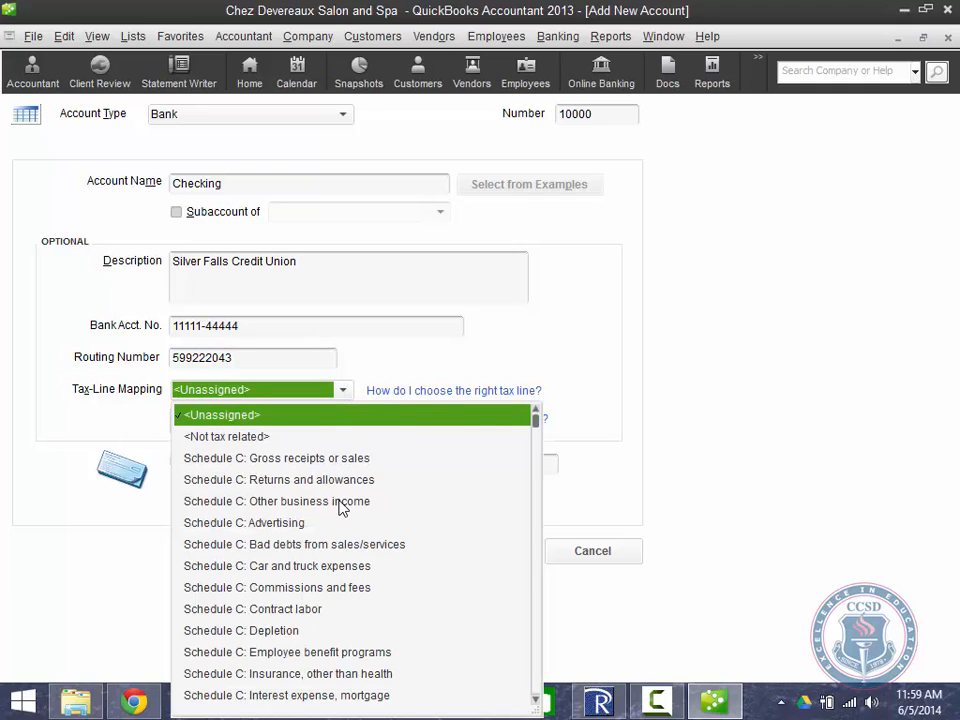
left_click(672, 334)
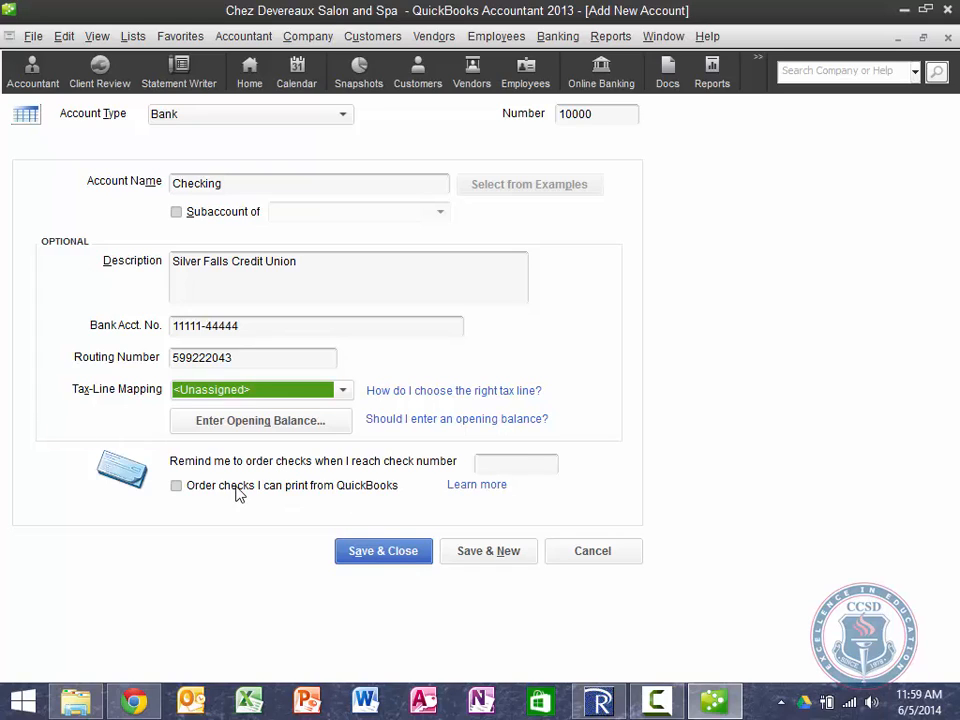
left_click(384, 551)
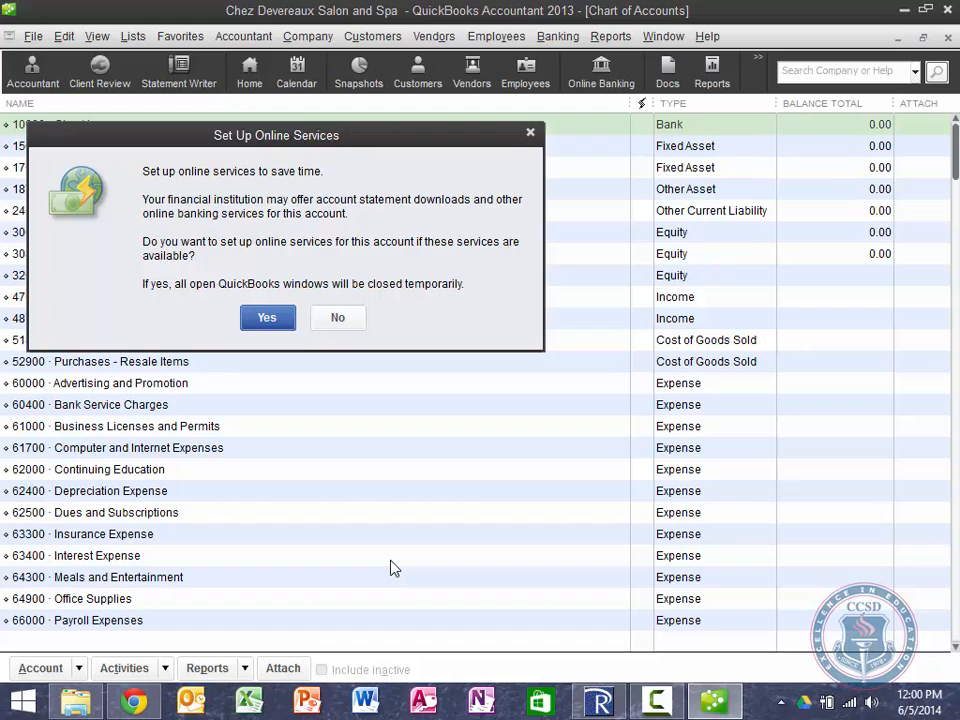
Step: Decline online services, then select the Checking and Services Income accounts in the list
left_click(339, 318)
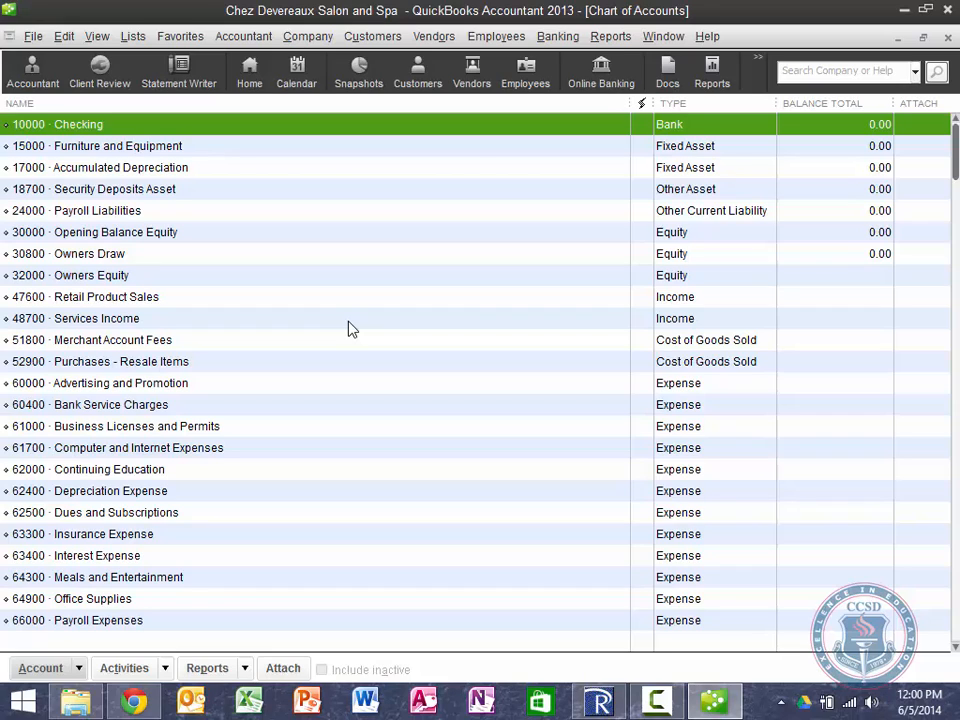
left_click(121, 320)
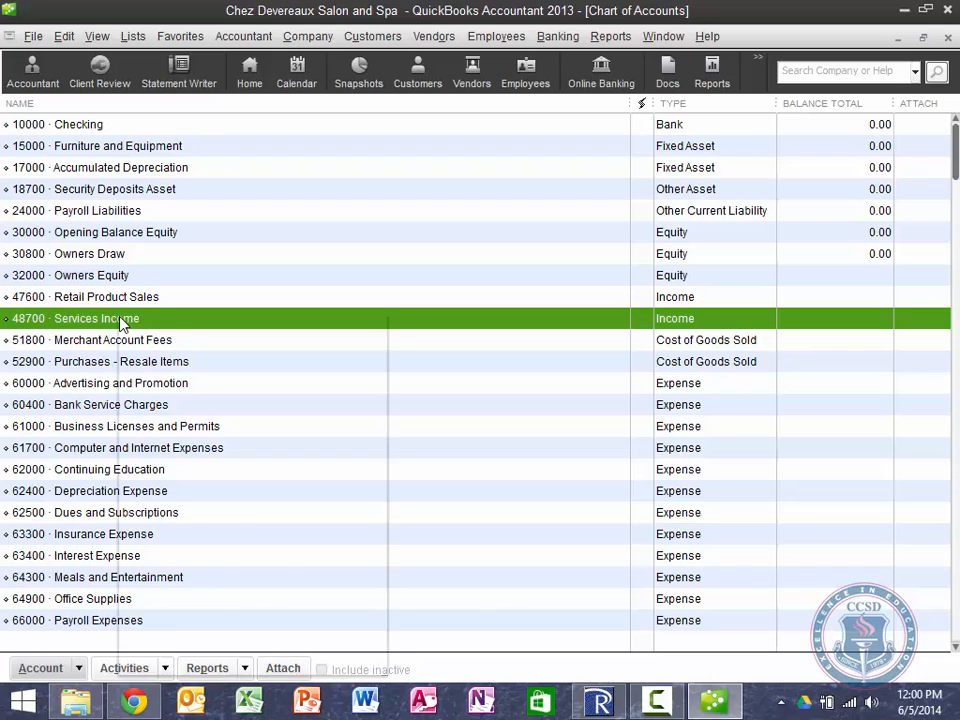
right_click(120, 321)
left_click(88, 322)
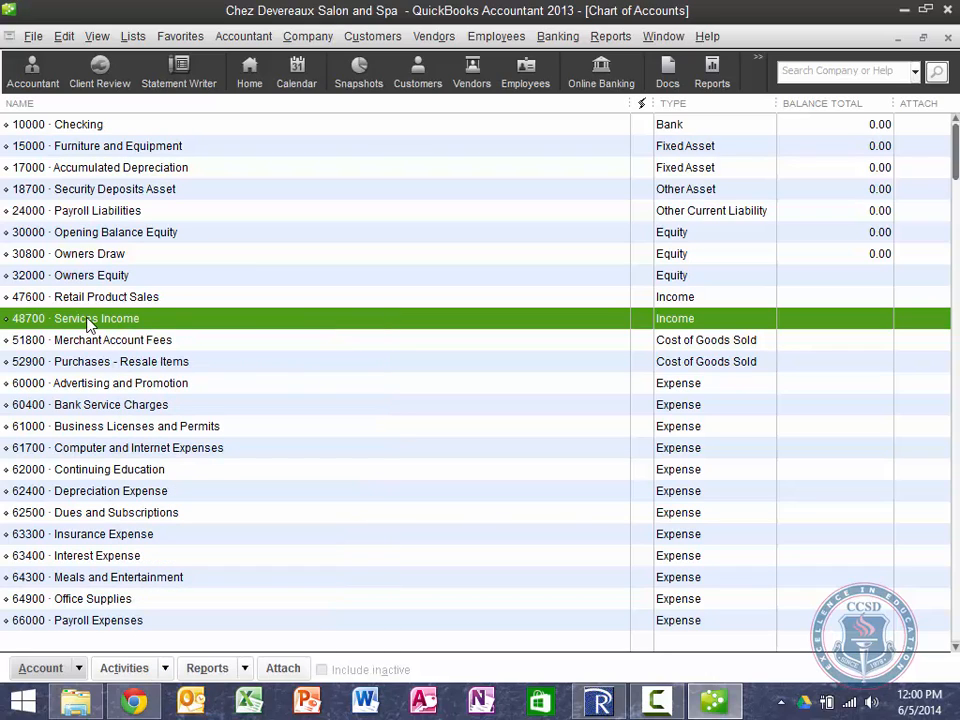
left_click(119, 125)
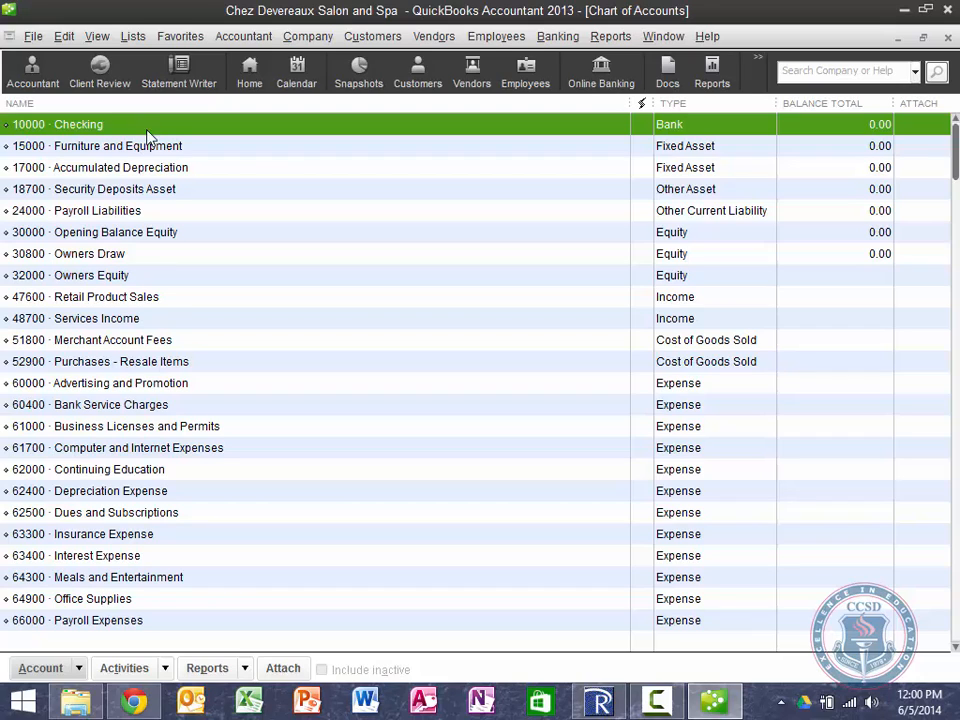
left_click(118, 318)
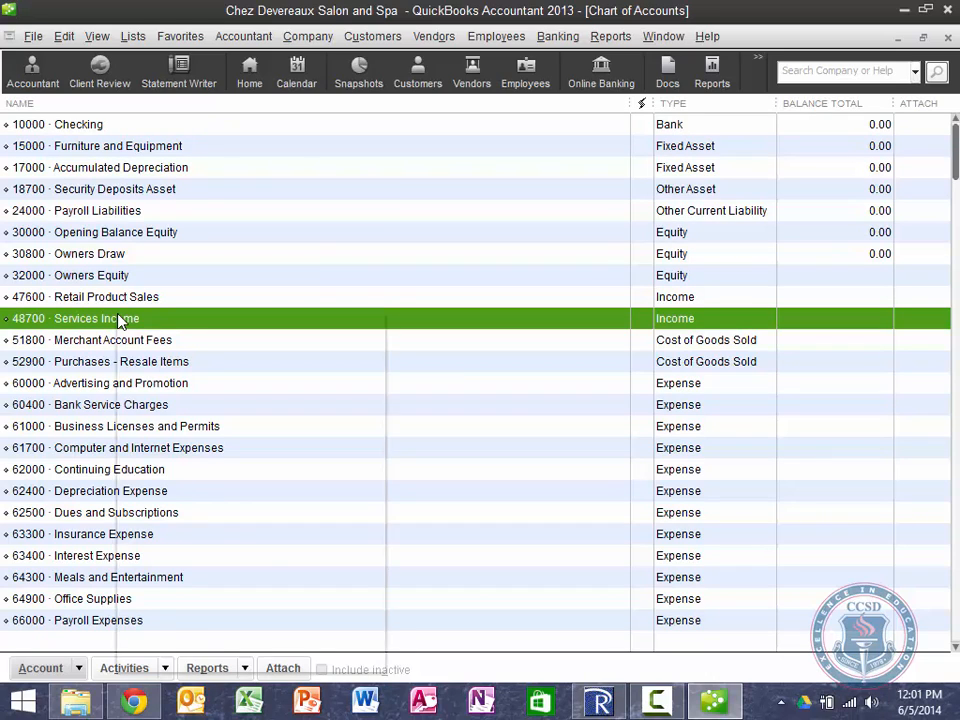
Step: Rename Services Income to Hair Services Income, description 'Sales of salon hair services', and select 80000
right_click(118, 318)
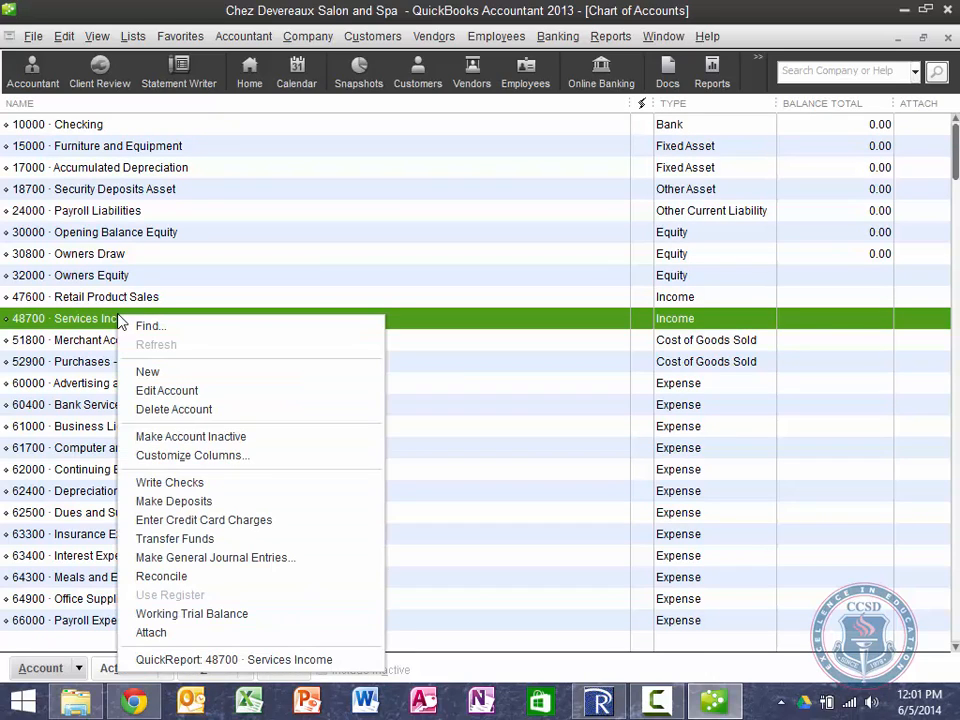
left_click(166, 391)
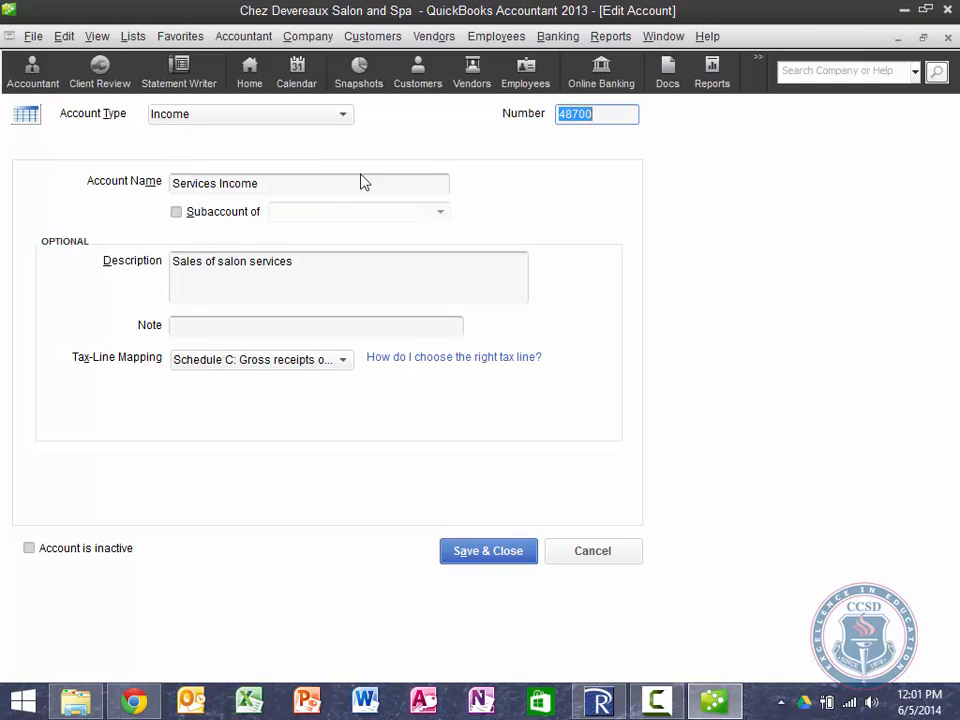
left_click(175, 183)
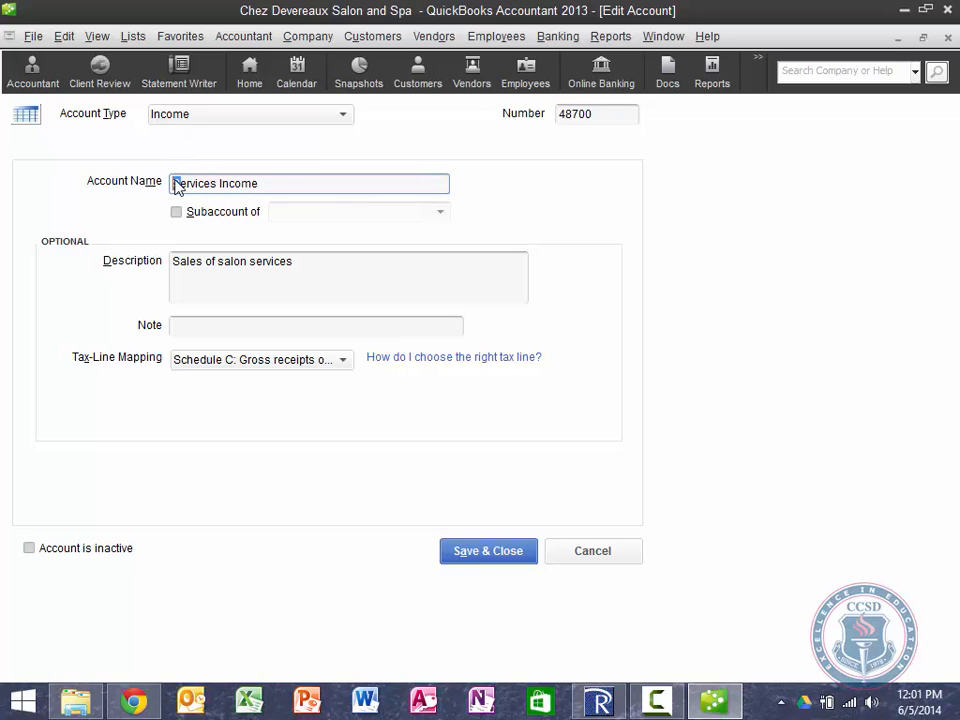
double_click(175, 183)
left_click(175, 183)
type("Hair")
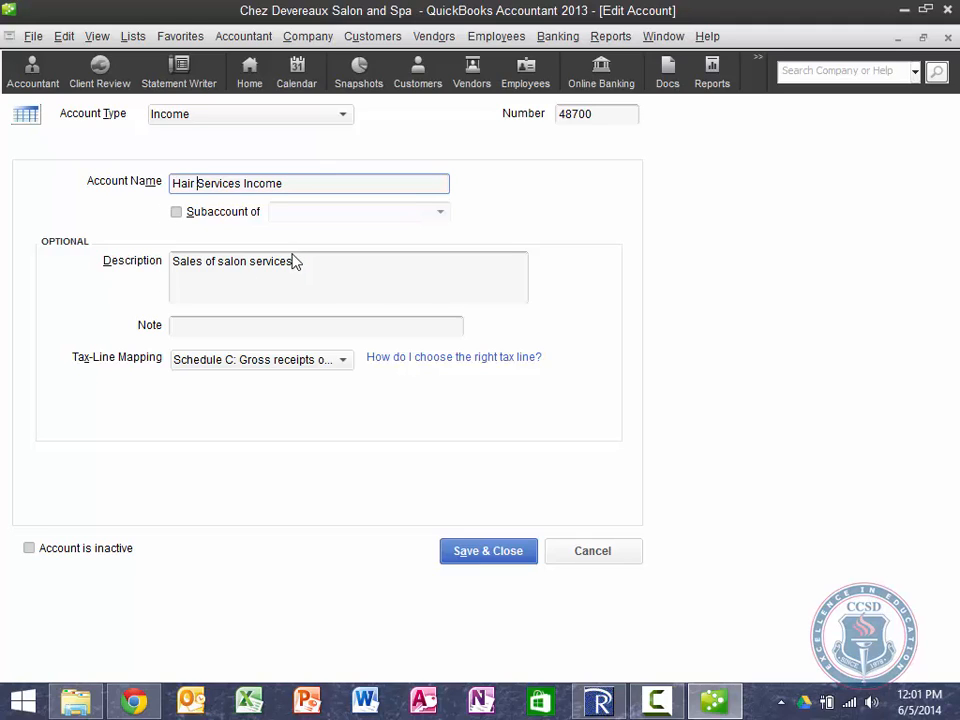
left_click(250, 261)
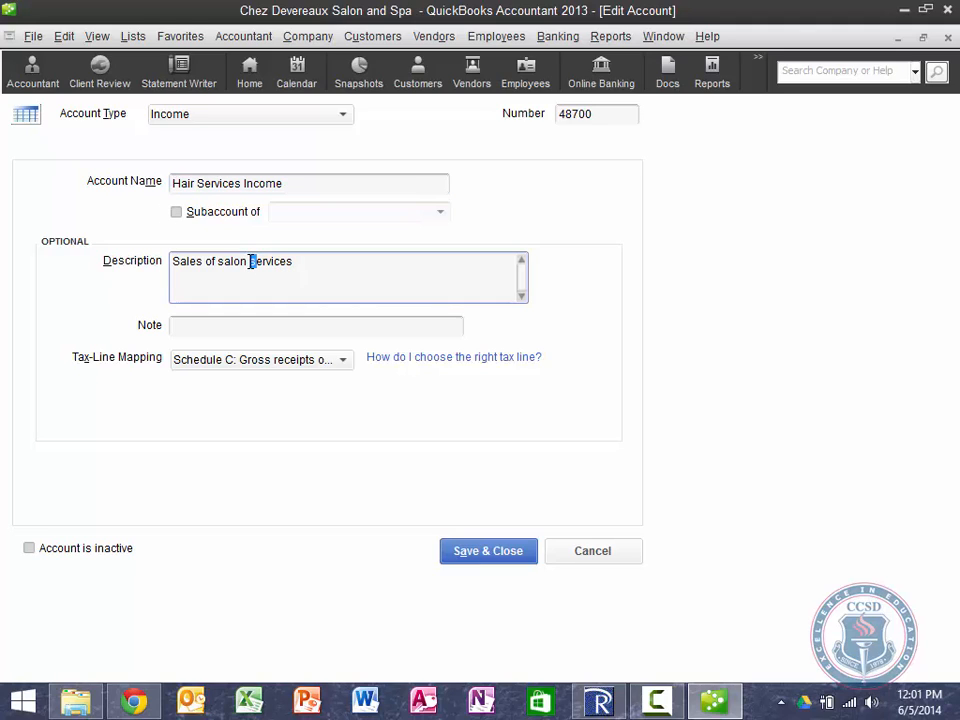
type("hair")
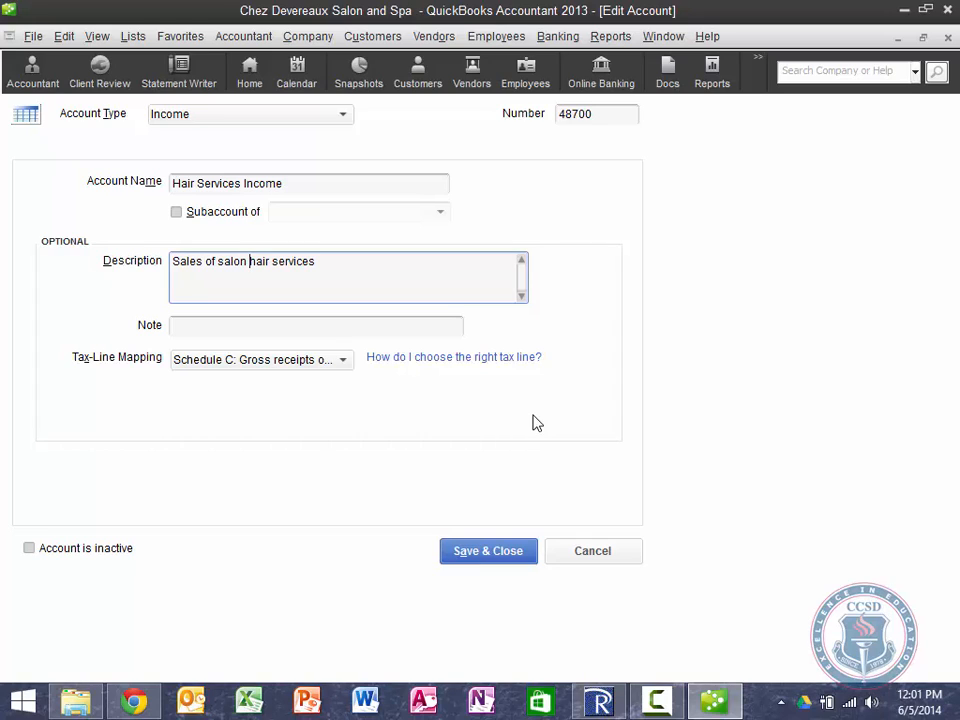
left_click(503, 558)
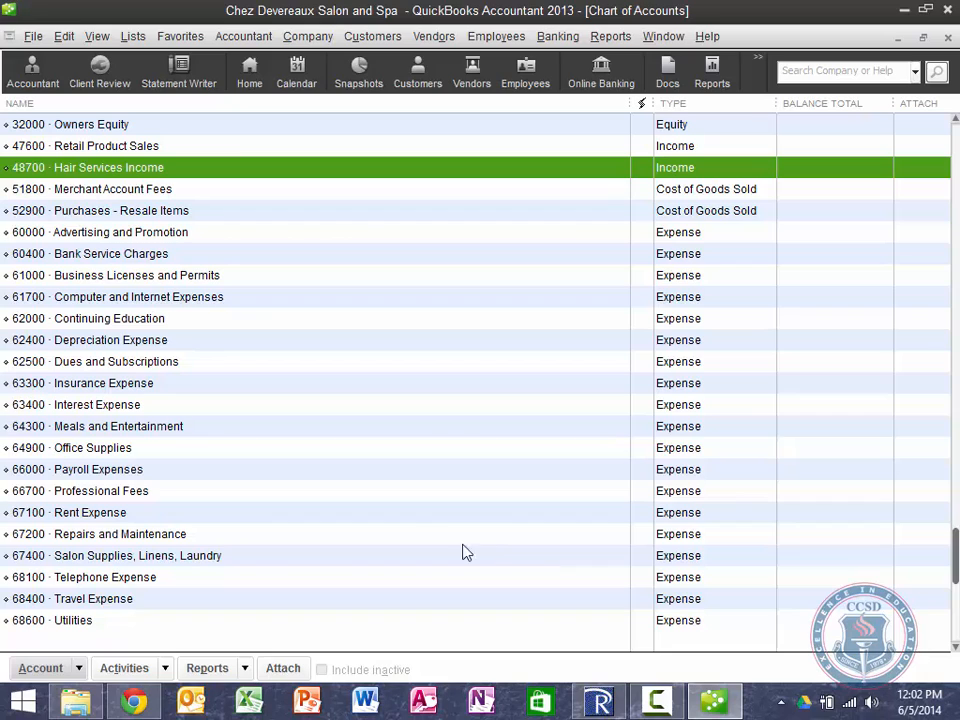
scroll(193, 325, "down", 1)
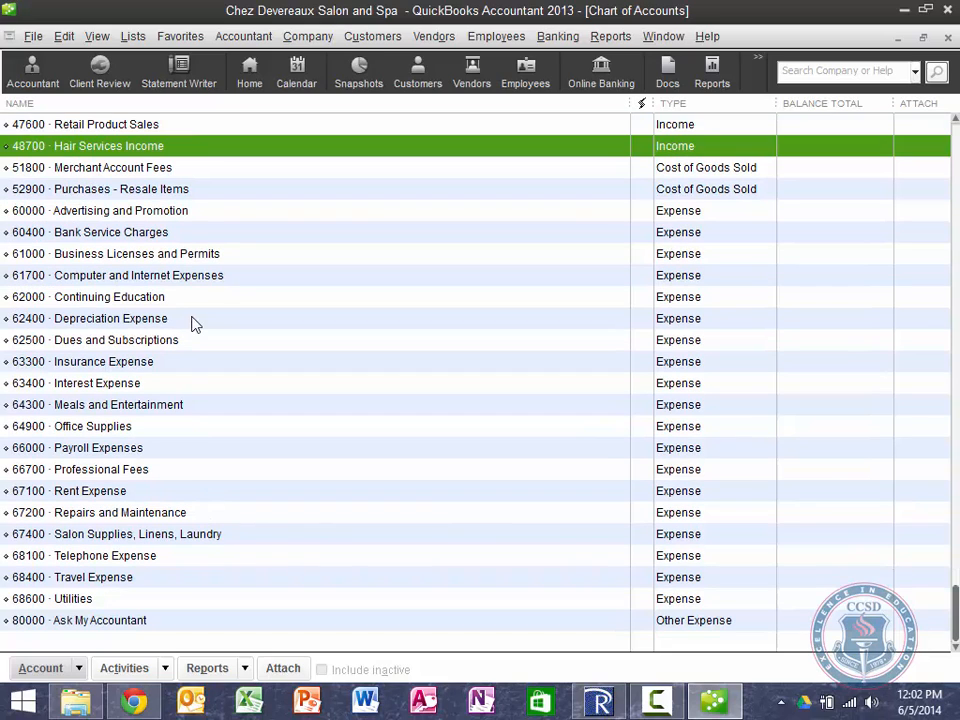
left_click(116, 622)
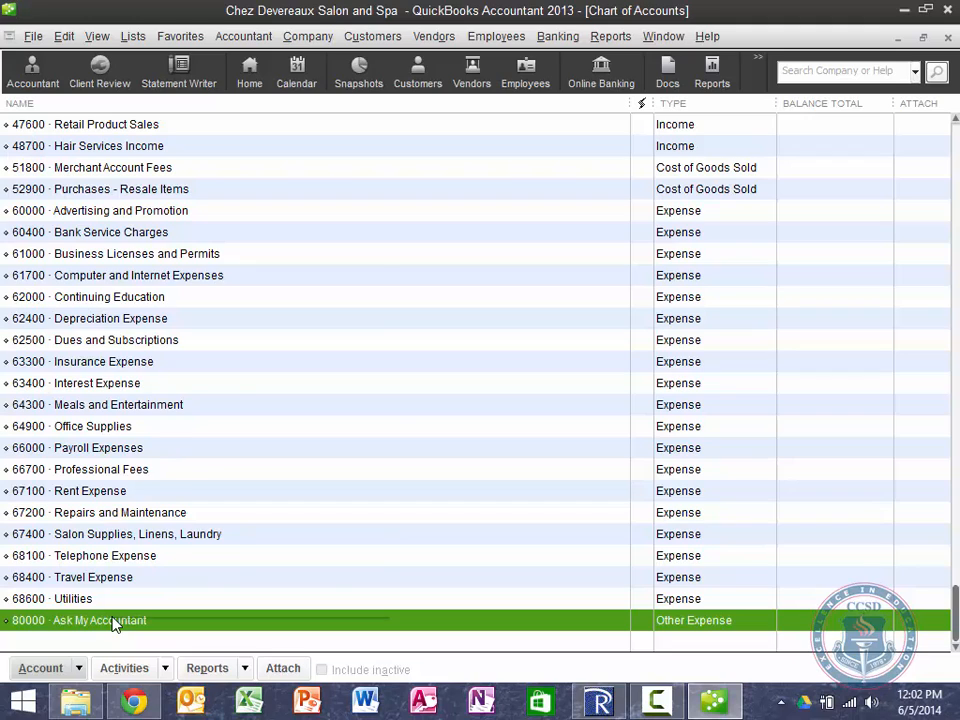
Step: Delete the 80000 Ask My Accountant account and confirm the deletion
right_click(113, 624)
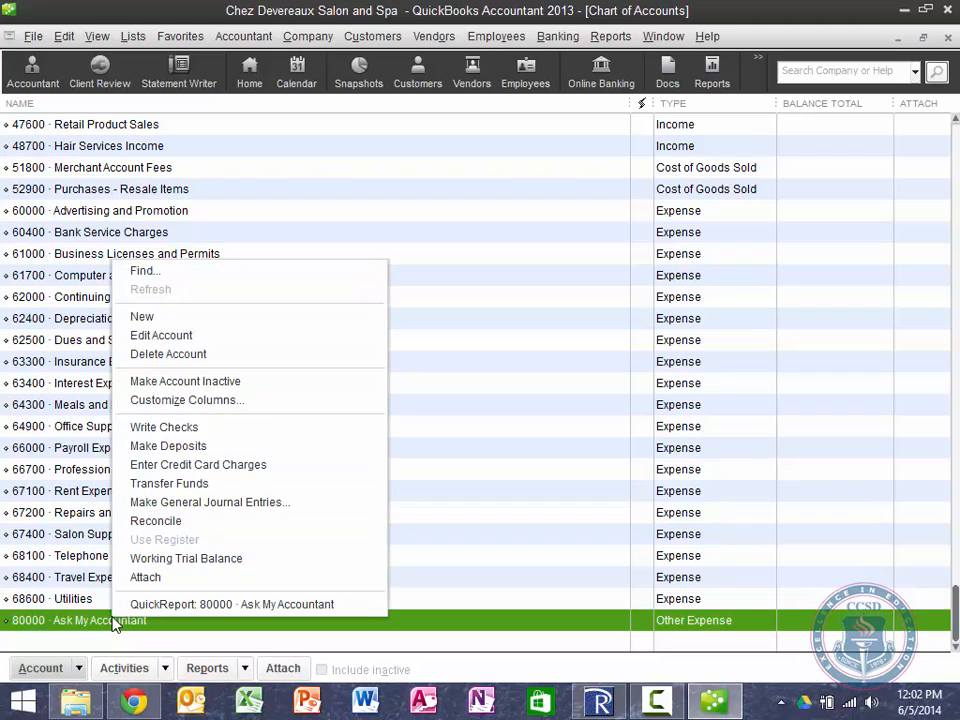
left_click(146, 356)
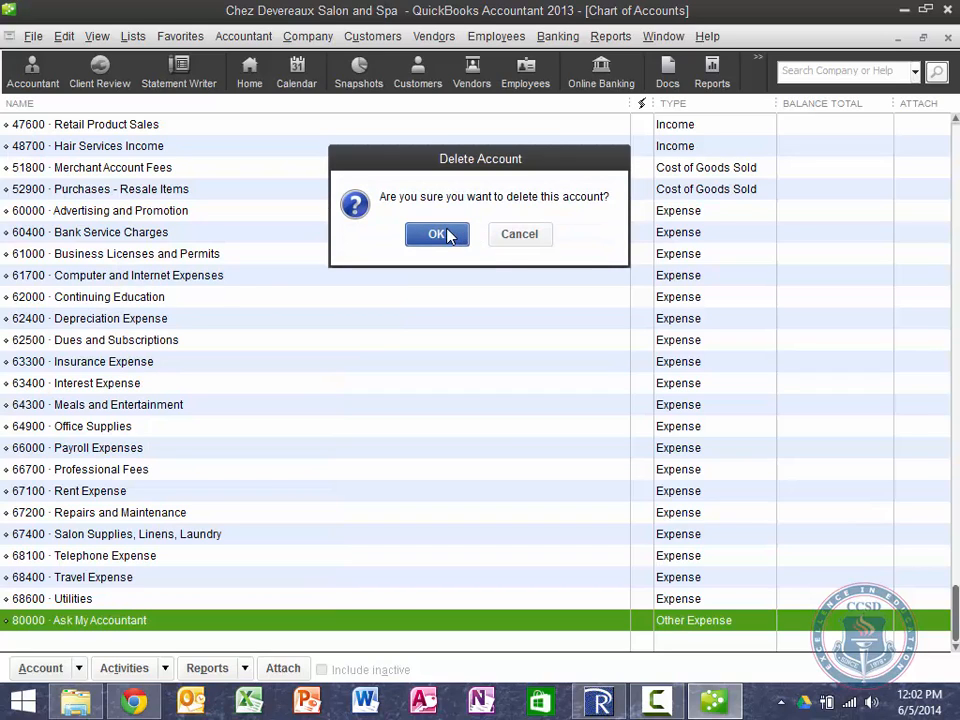
left_click(437, 234)
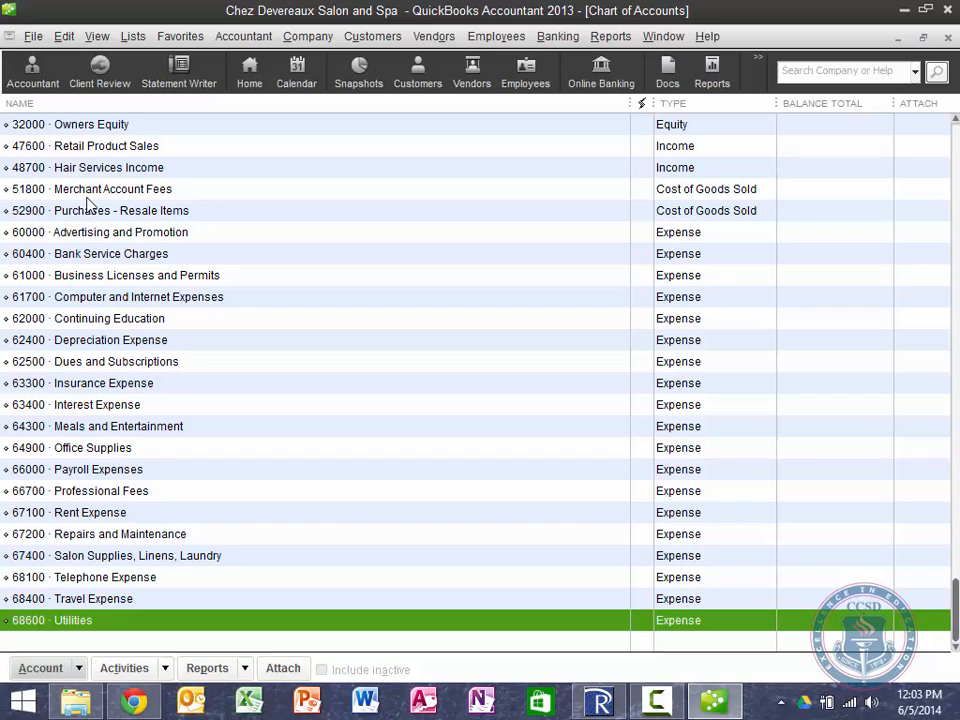
left_click(101, 170)
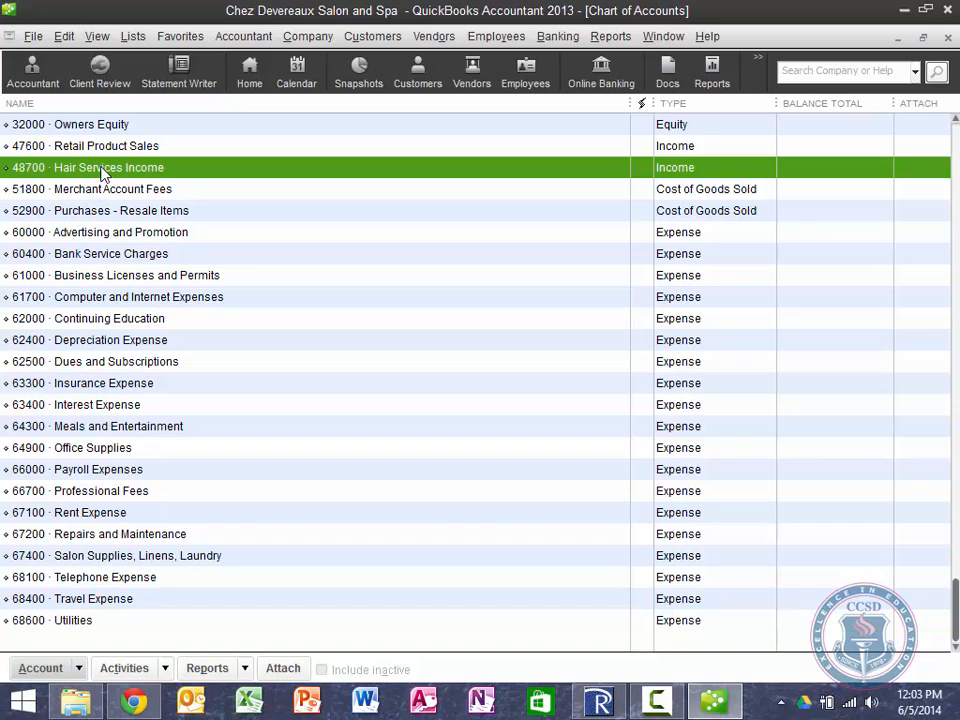
right_click(101, 168)
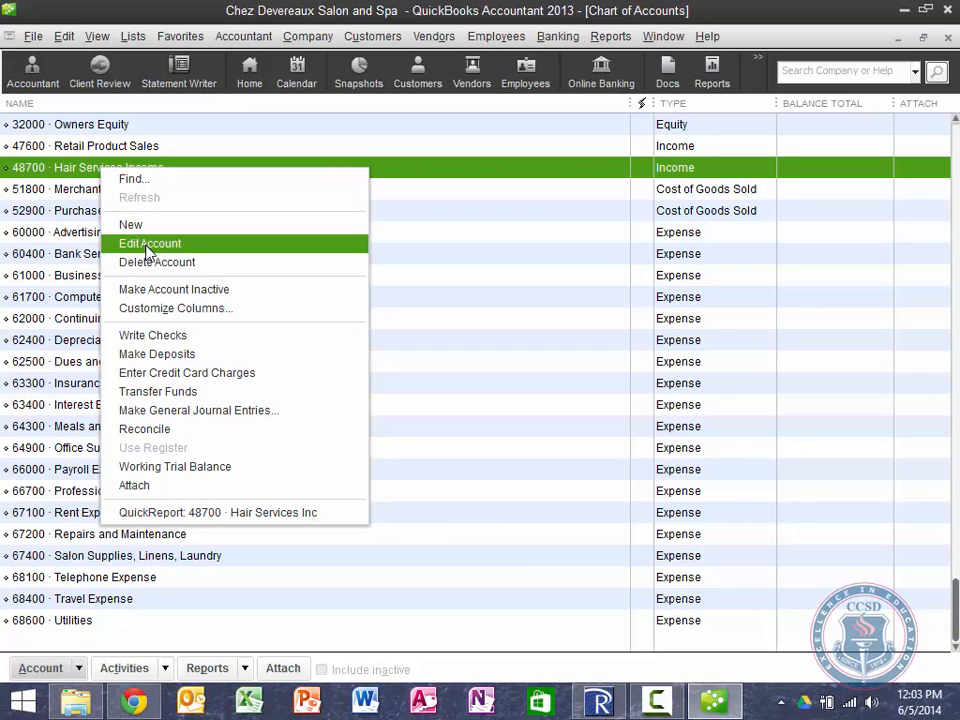
left_click(148, 245)
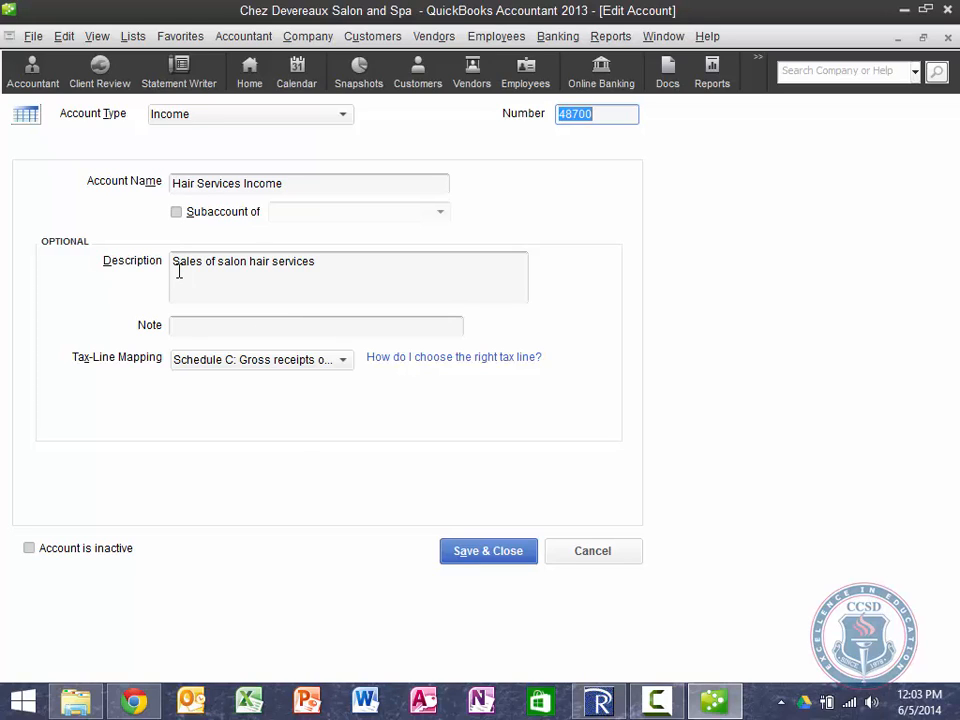
left_click(604, 558)
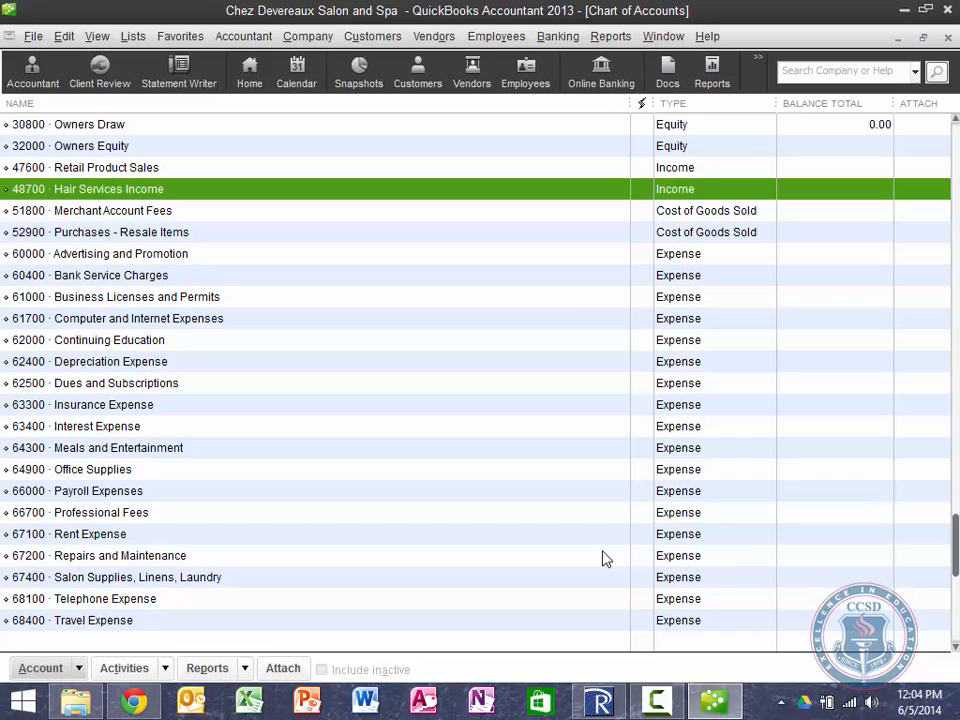
Step: With 68100 Telephone Expense selected, start a new Expense-type account
left_click(138, 597)
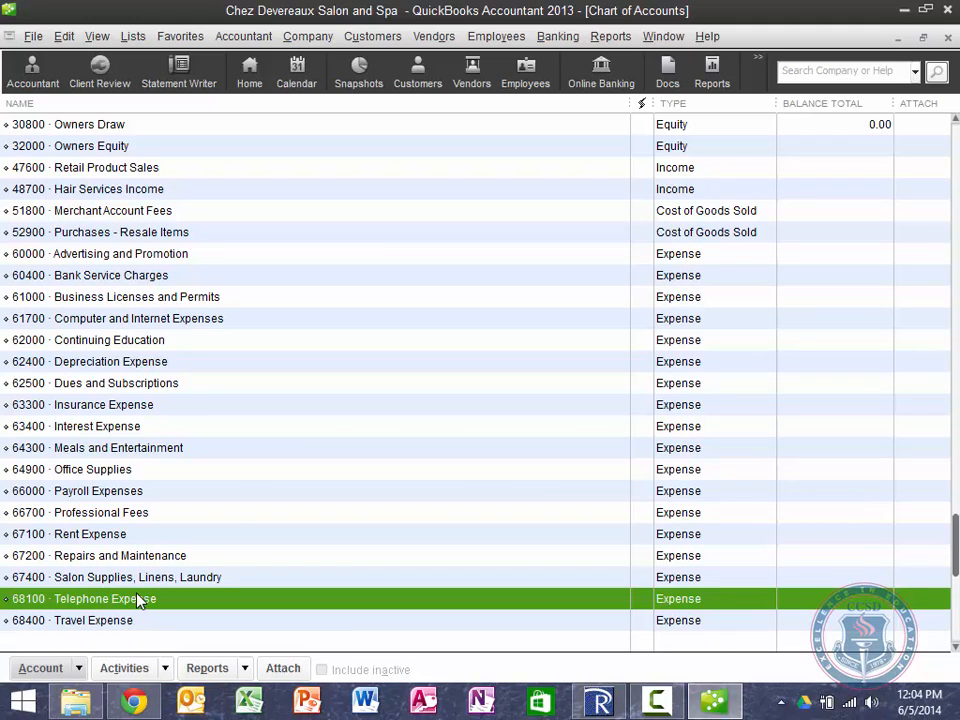
left_click(79, 668)
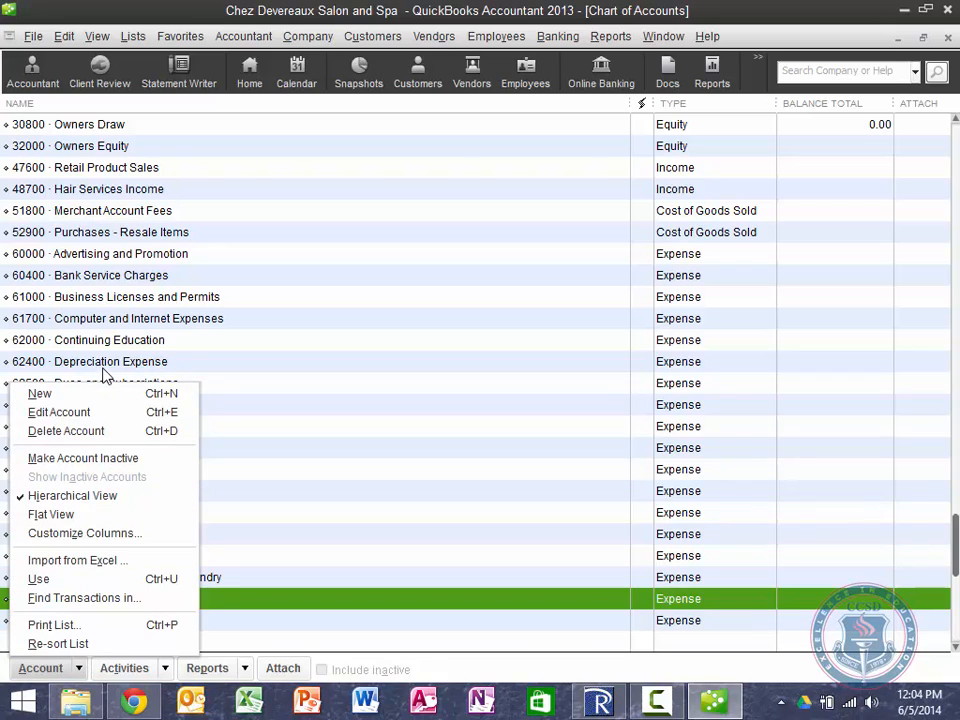
left_click(66, 396)
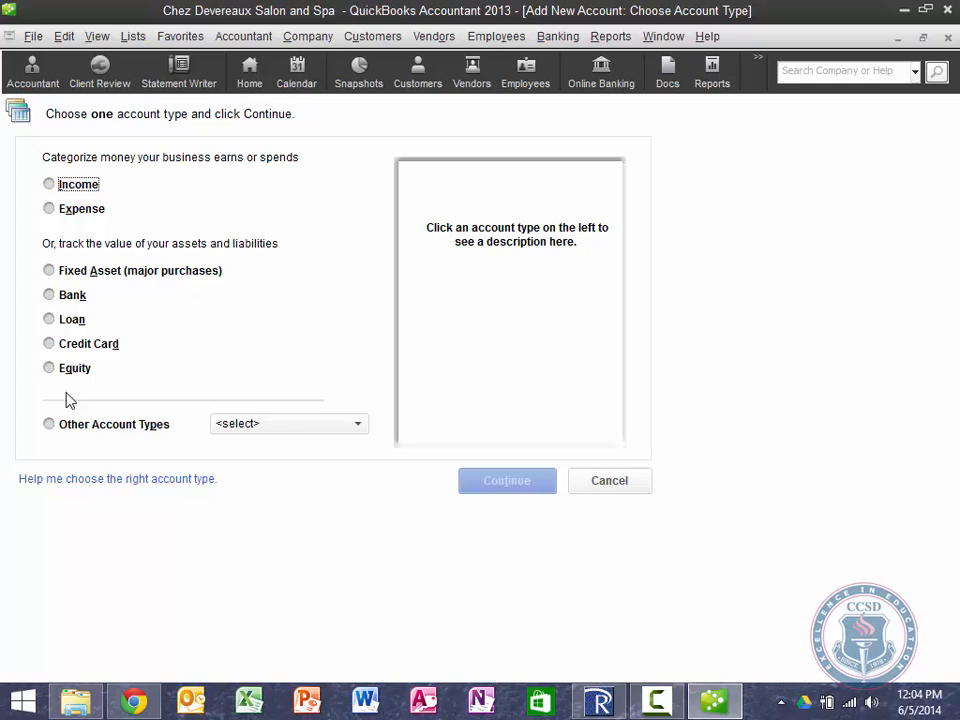
left_click(50, 211)
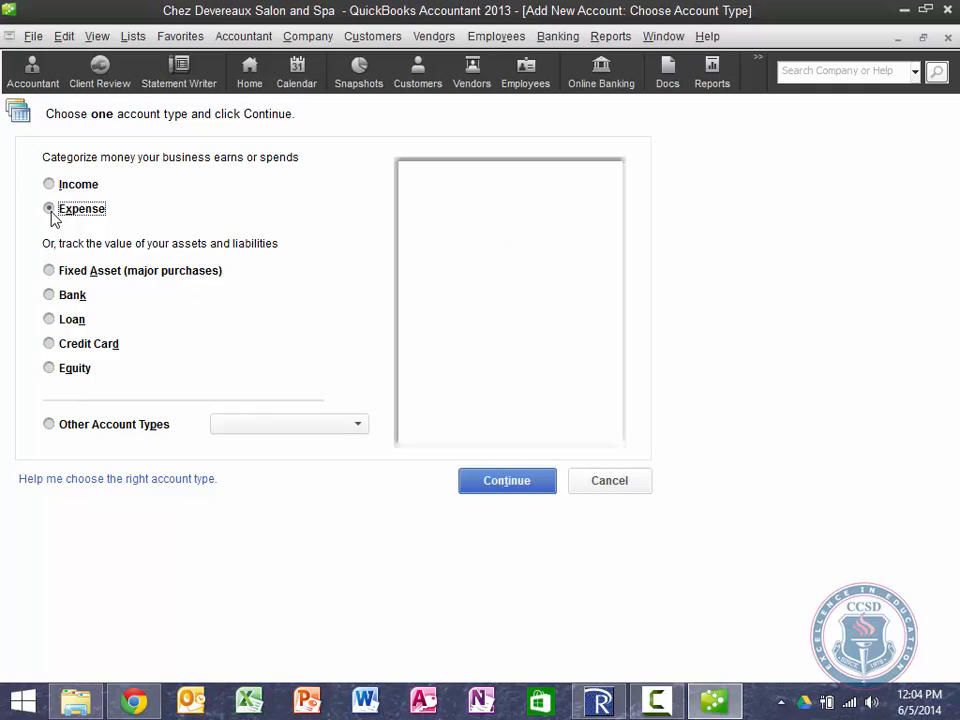
left_click(519, 484)
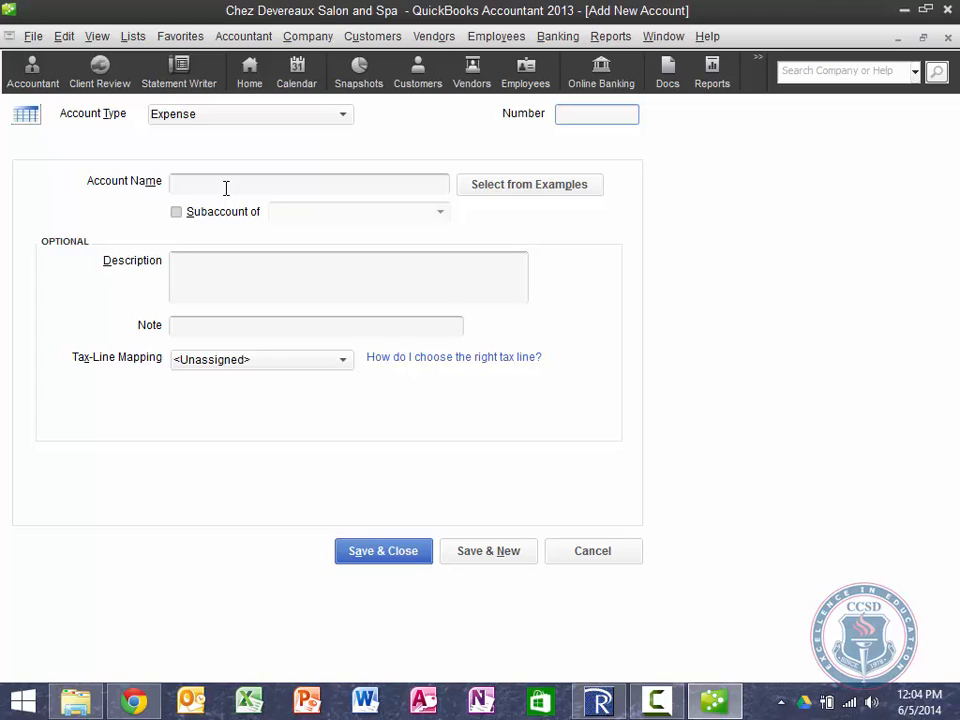
Step: Save Office Phone as a subaccount of 68100 Telephone Expense, with its phone number as description
left_click(226, 190)
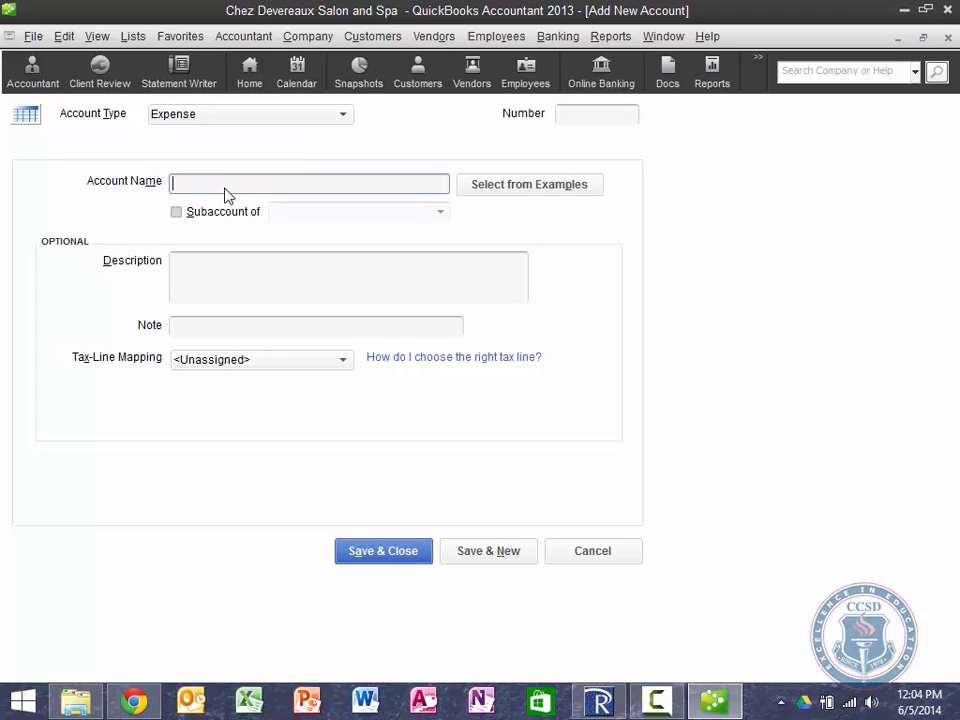
type("Office ")
type("Ta")
key("BackSpace")
key("BackSpace")
key("BackSpace")
type("Phone")
left_click(177, 214)
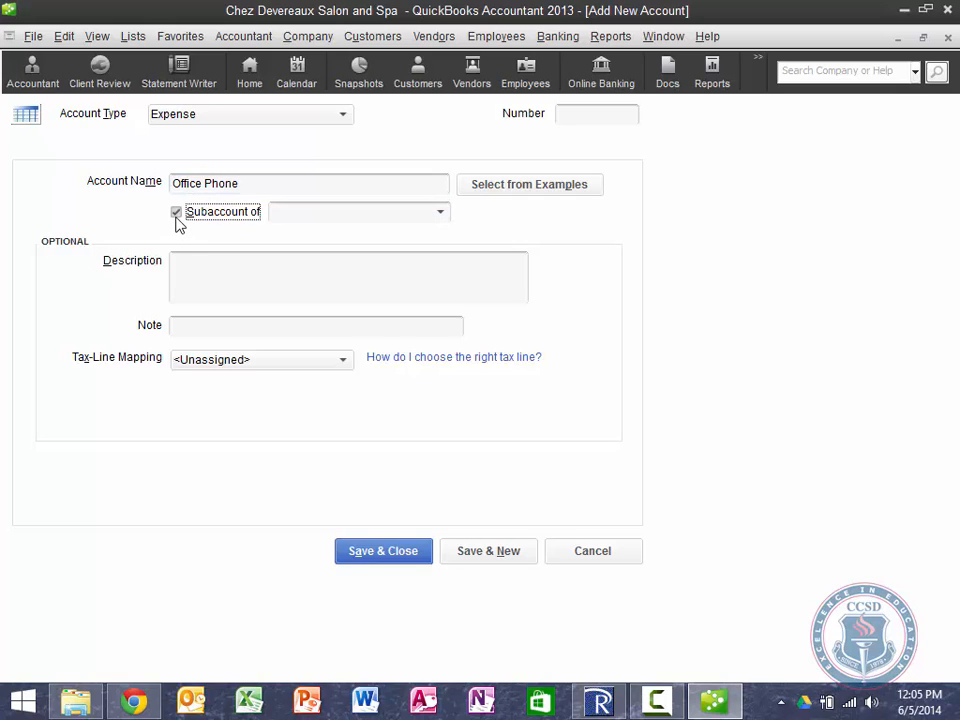
left_click(440, 212)
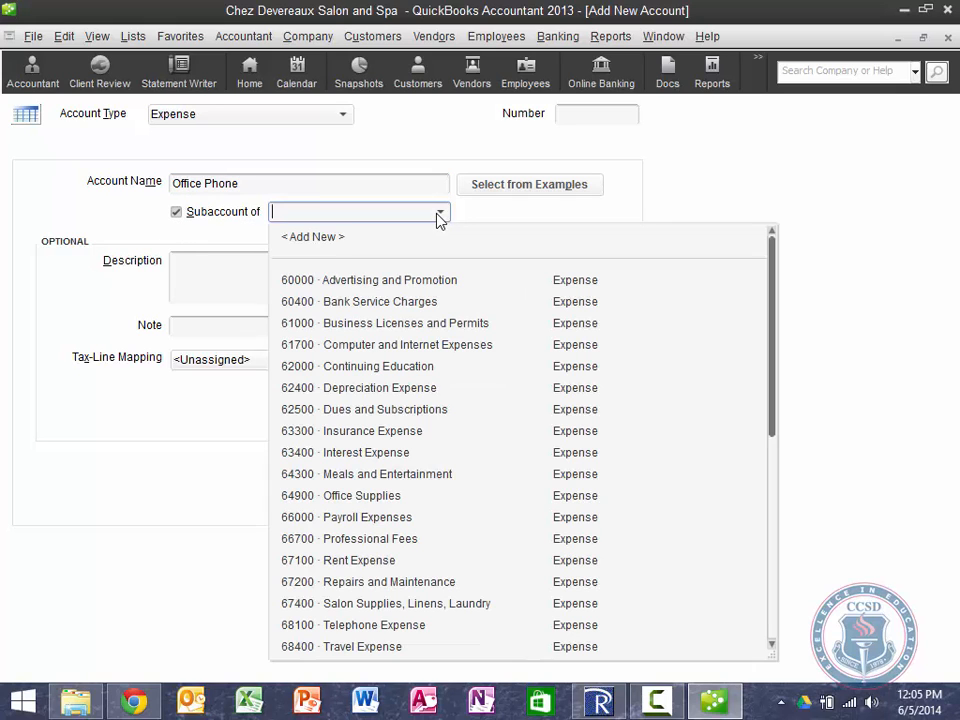
left_click(368, 625)
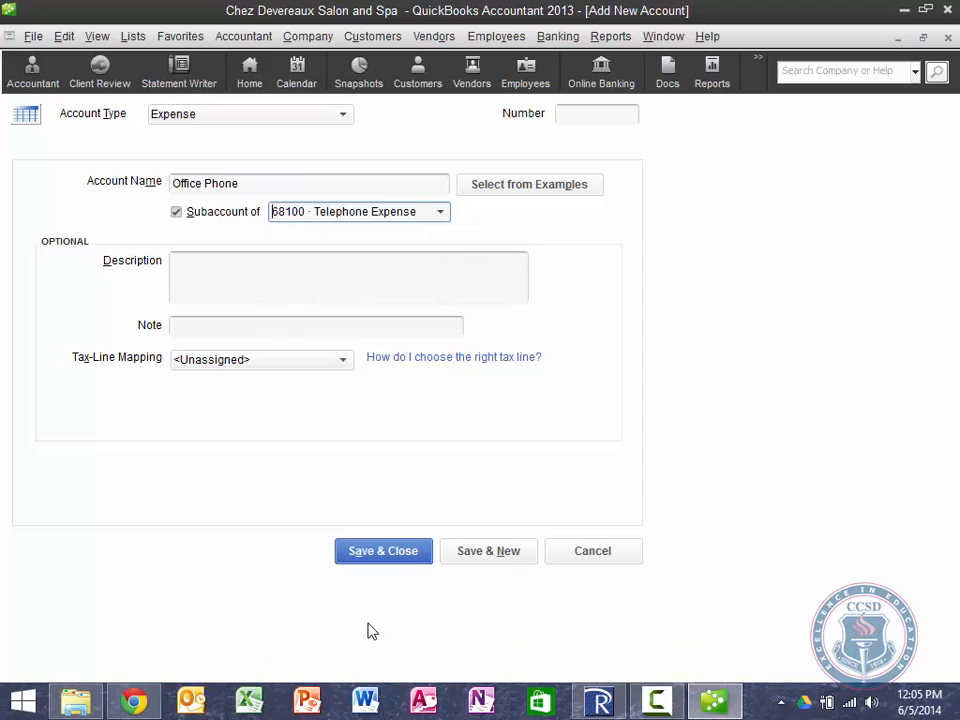
left_click(266, 280)
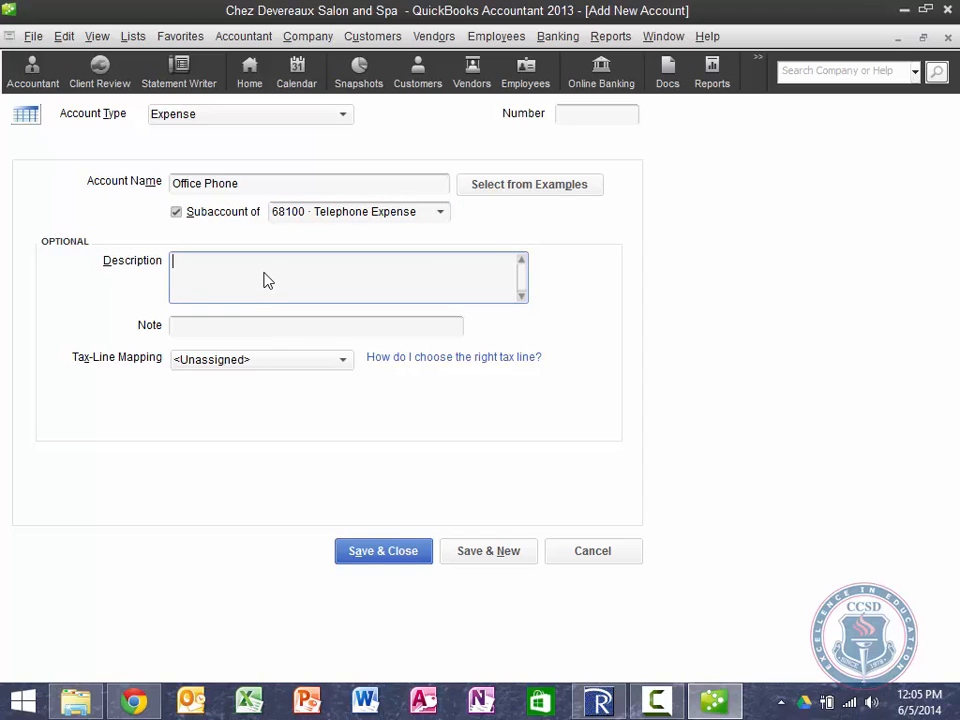
type("(715)")
type("555-4010")
left_click(488, 551)
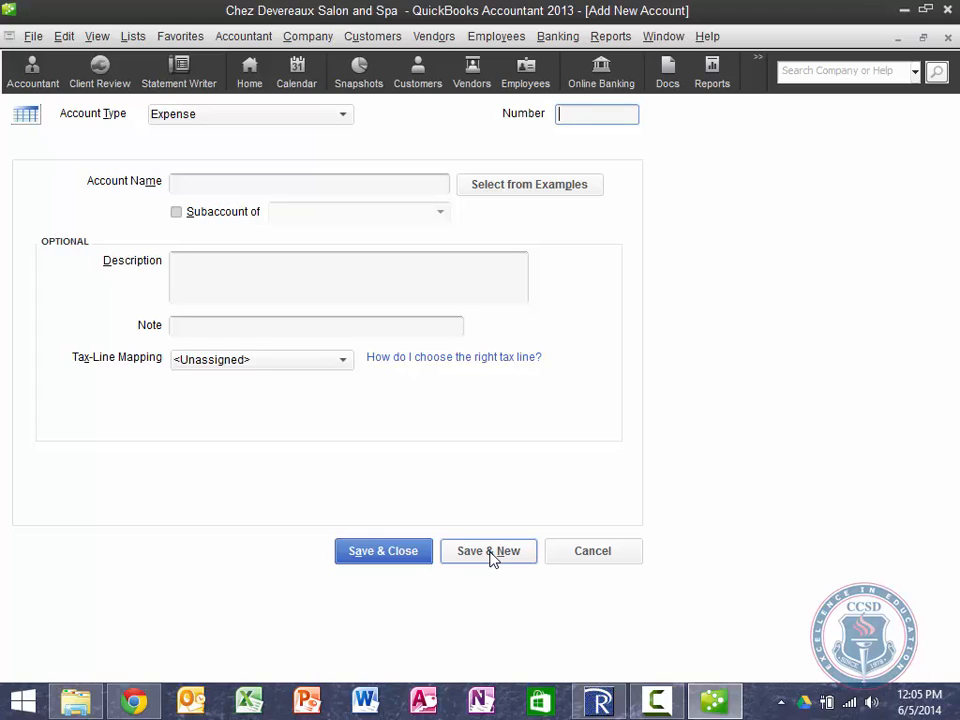
Step: Save Fax Line as a Telephone Expense subaccount, with its fax number as the description
left_click(272, 185)
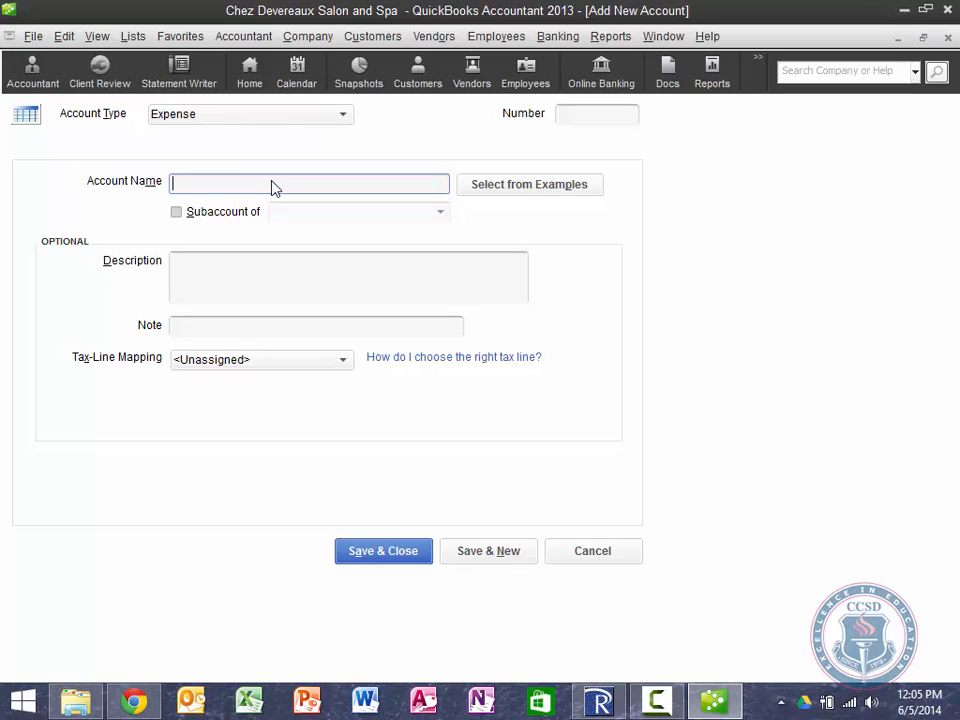
type("Fax Line")
key("Tab")
key("Tab")
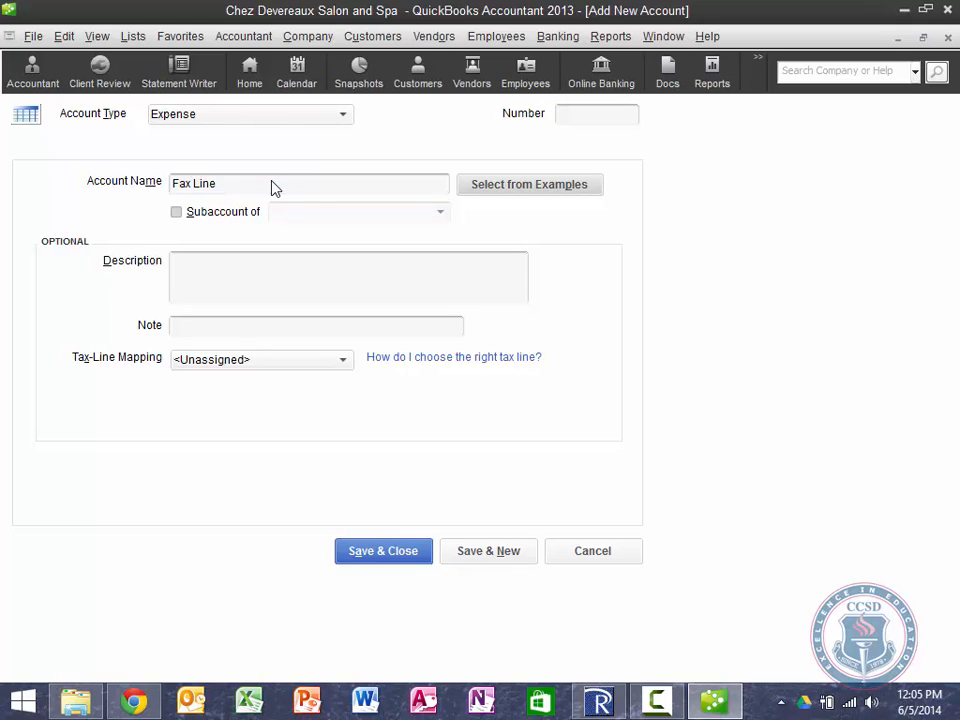
key("space")
key("Tab")
type("T")
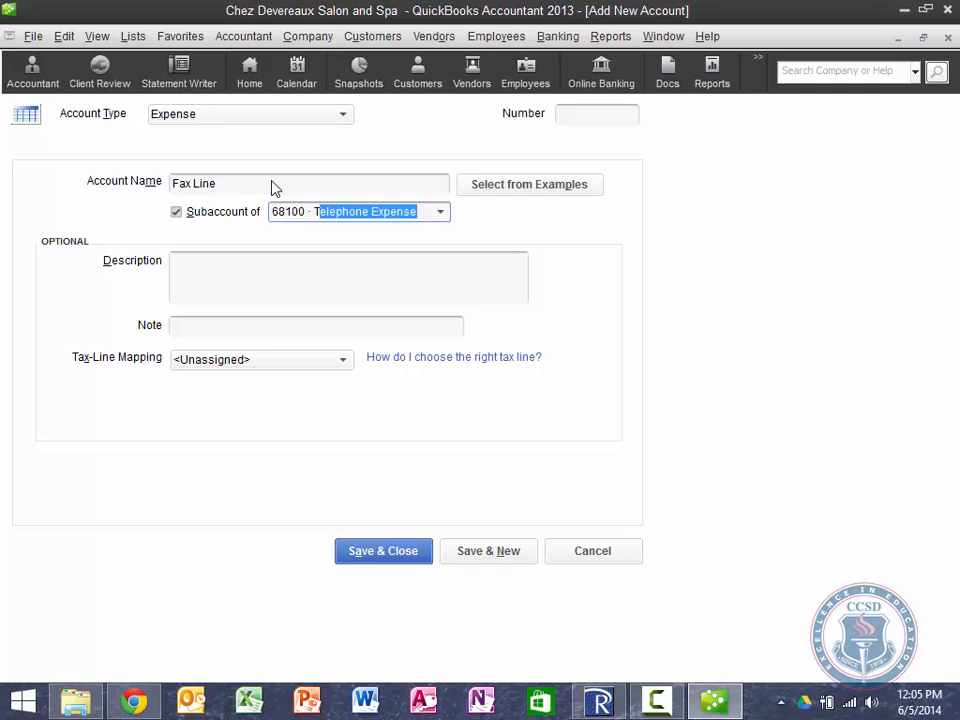
key("Tab")
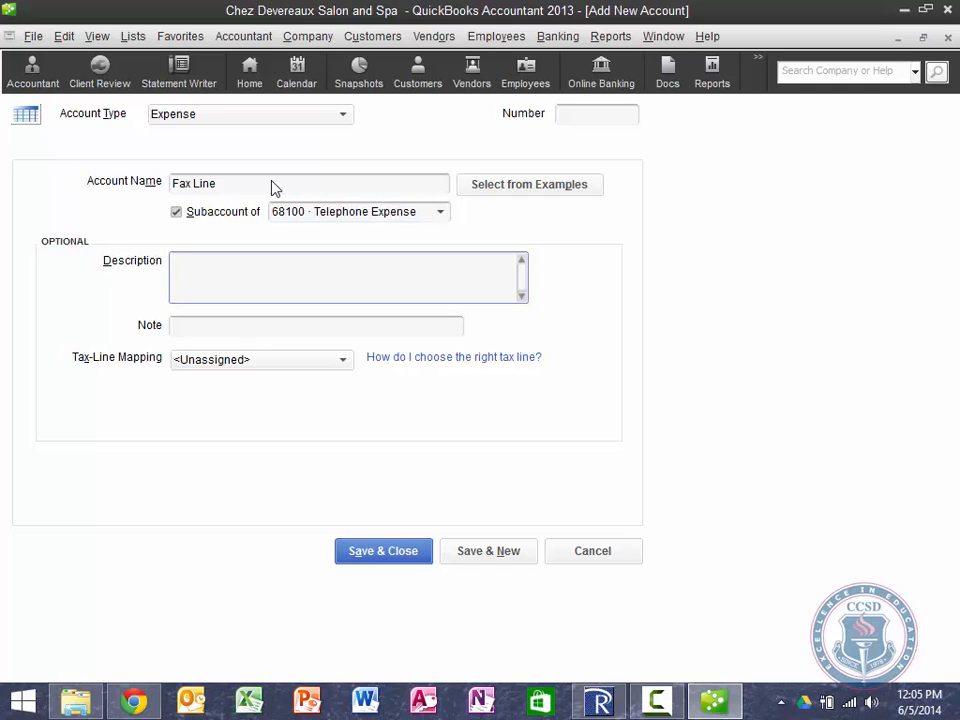
type("715-555-4015")
left_click(490, 551)
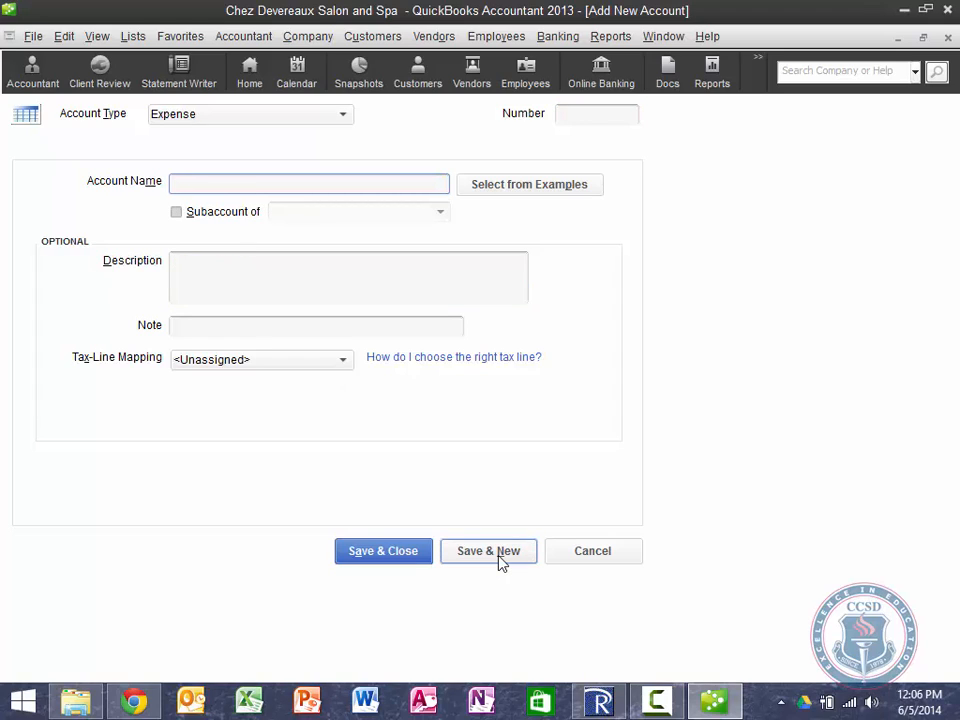
Step: Enter Cell Phone as account 68130, a subaccount of Telephone Expense, with its phone number as description
type("Cell Phone")
key("shift+Tab")
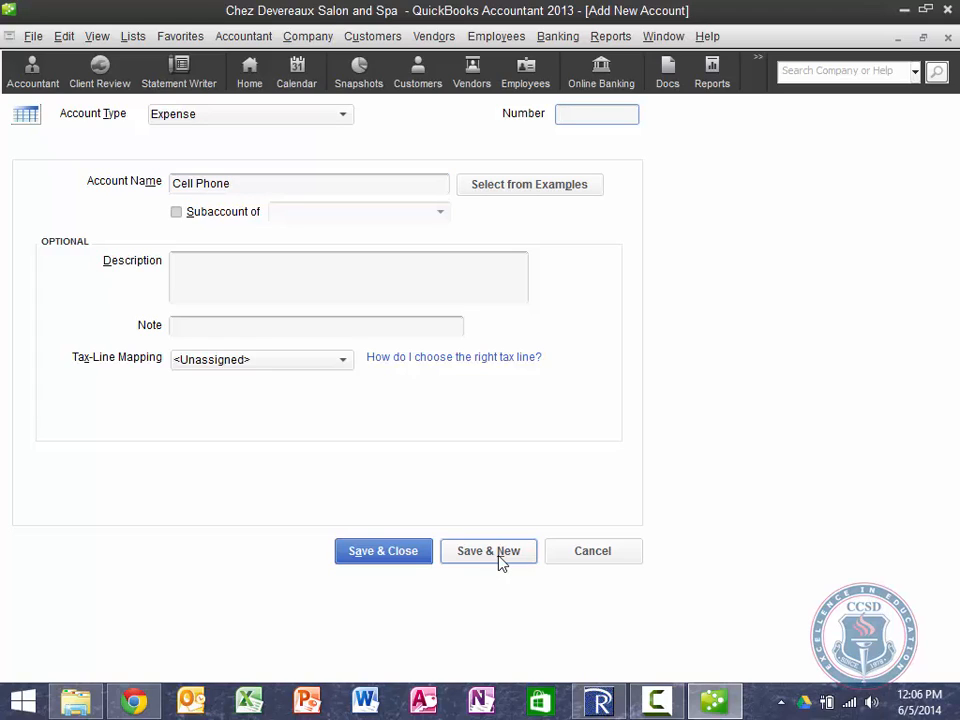
type("68130")
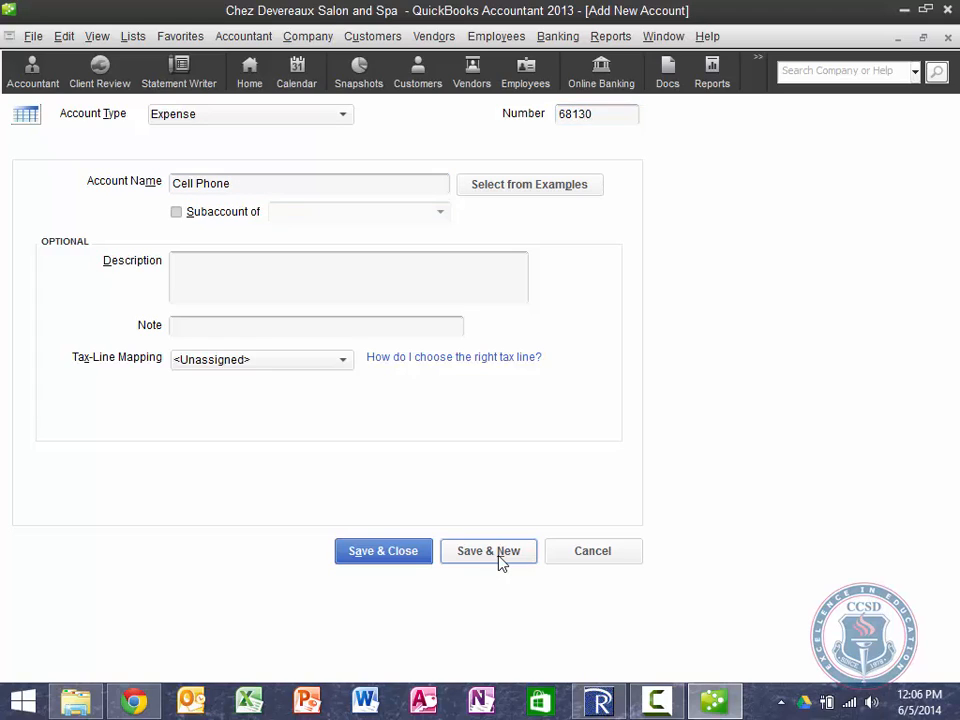
key("Tab")
key("Tab")
key("space")
type("68")
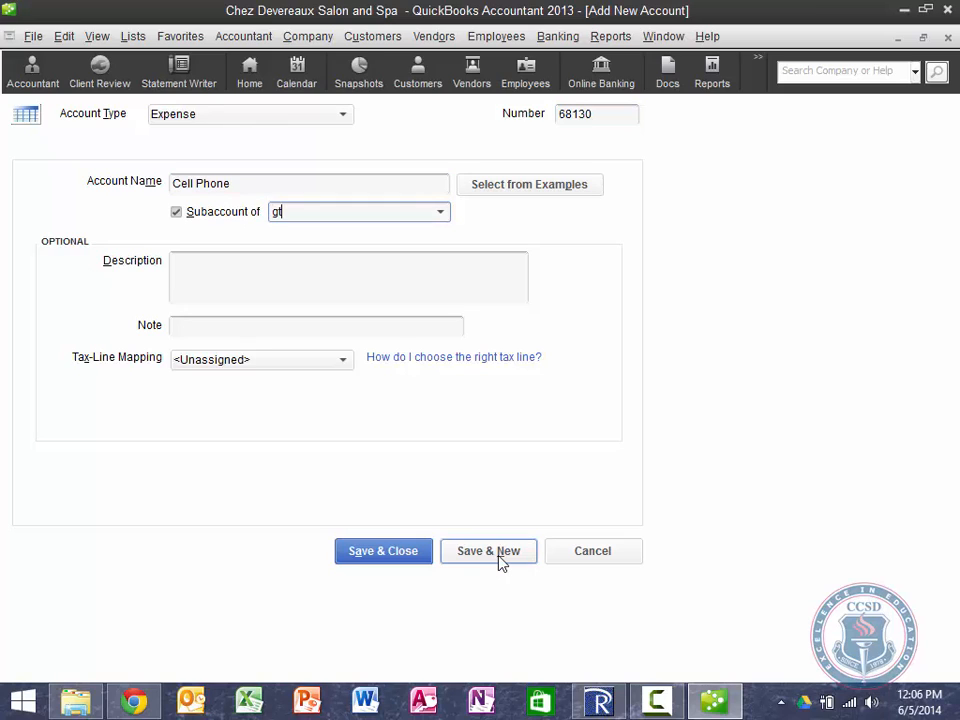
key("Tab")
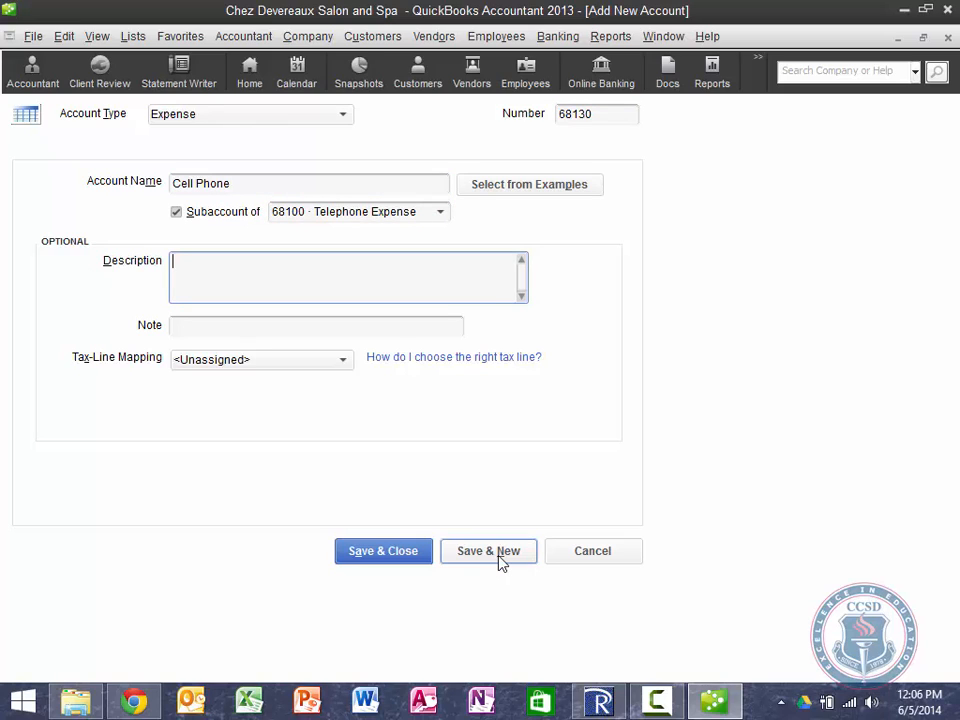
type("715-555-1011")
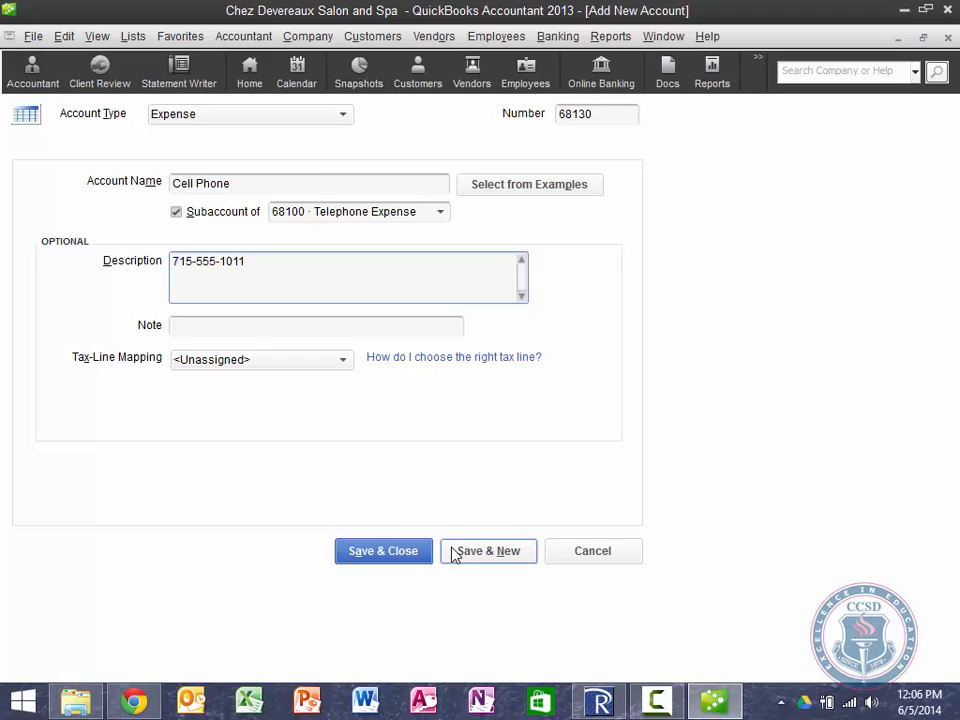
Step: Confirm the Telephone Expense parent, save Cell Phone, and open the Office Phone quick report
key("shift+Tab")
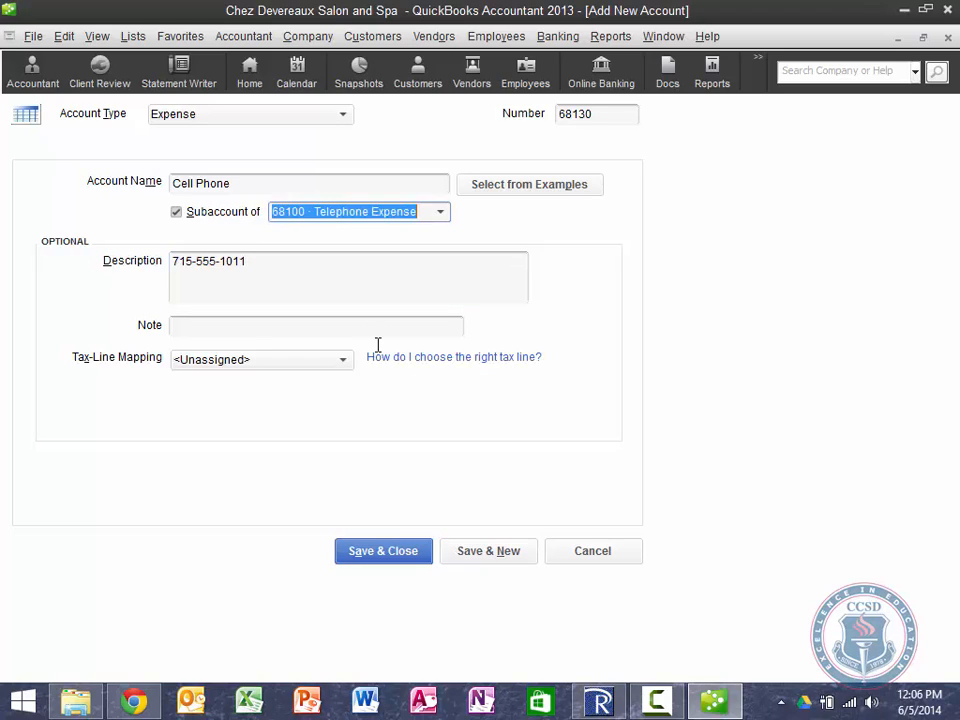
key("shift+Tab")
key("shift+Tab")
key("shift+Tab")
key("Tab")
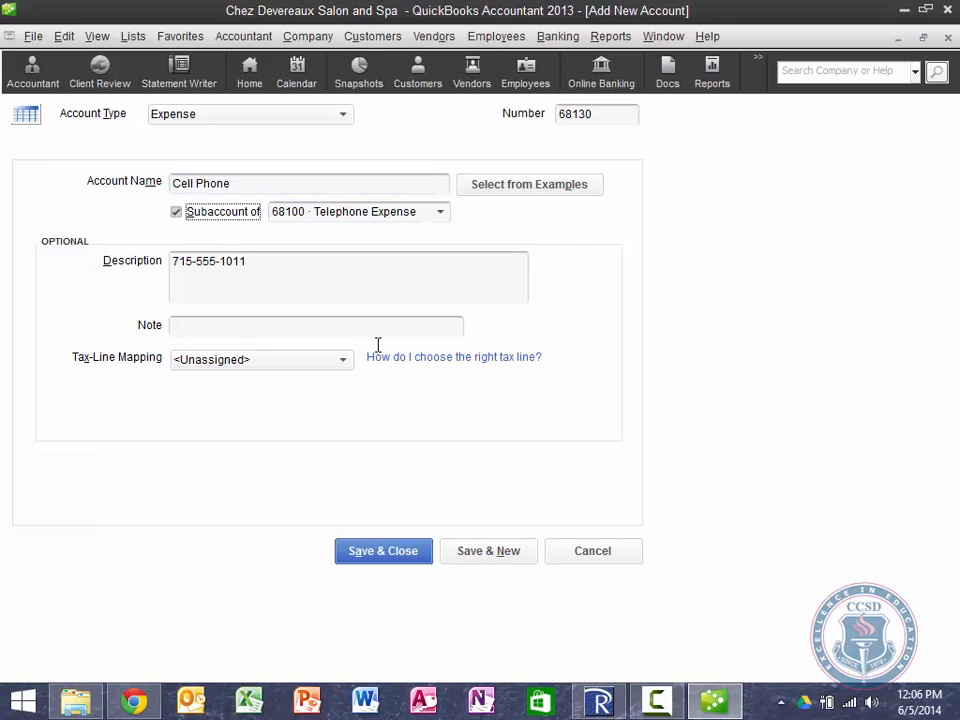
key("Tab")
key("Tab")
key("Tab")
key("shift+Tab")
key("shift+Tab")
key("shift+Tab")
key("space")
key("space")
key("Tab")
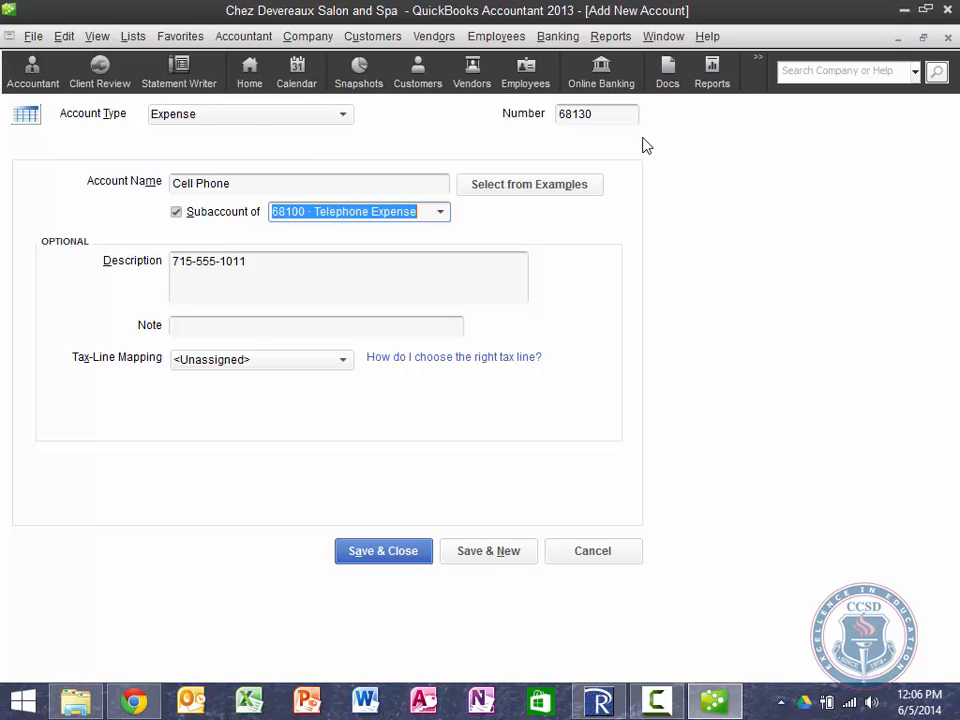
left_click(396, 551)
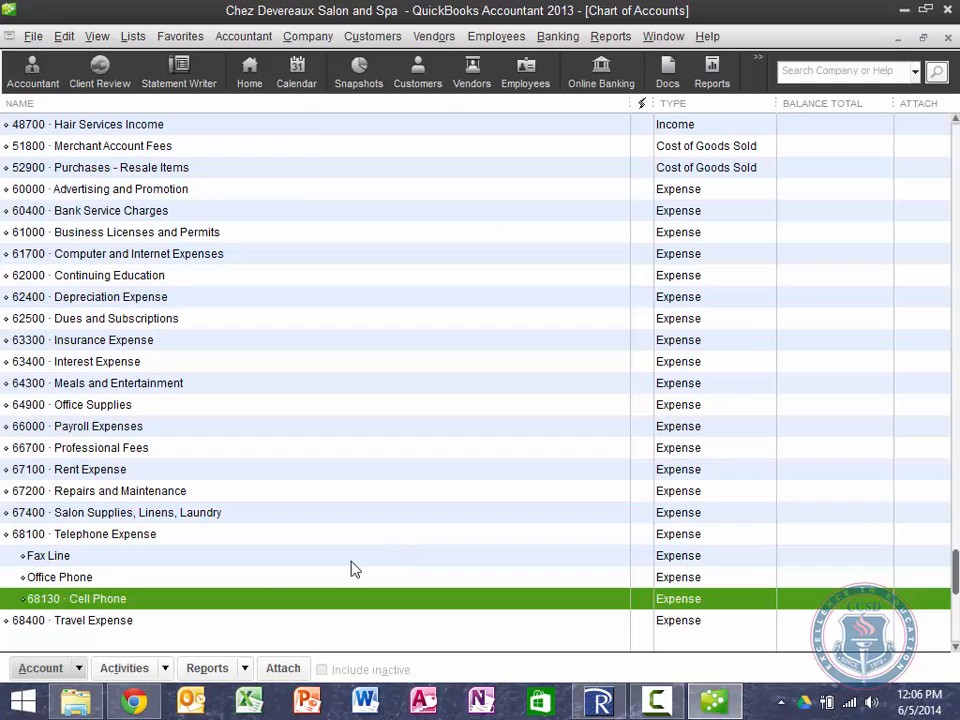
double_click(56, 577)
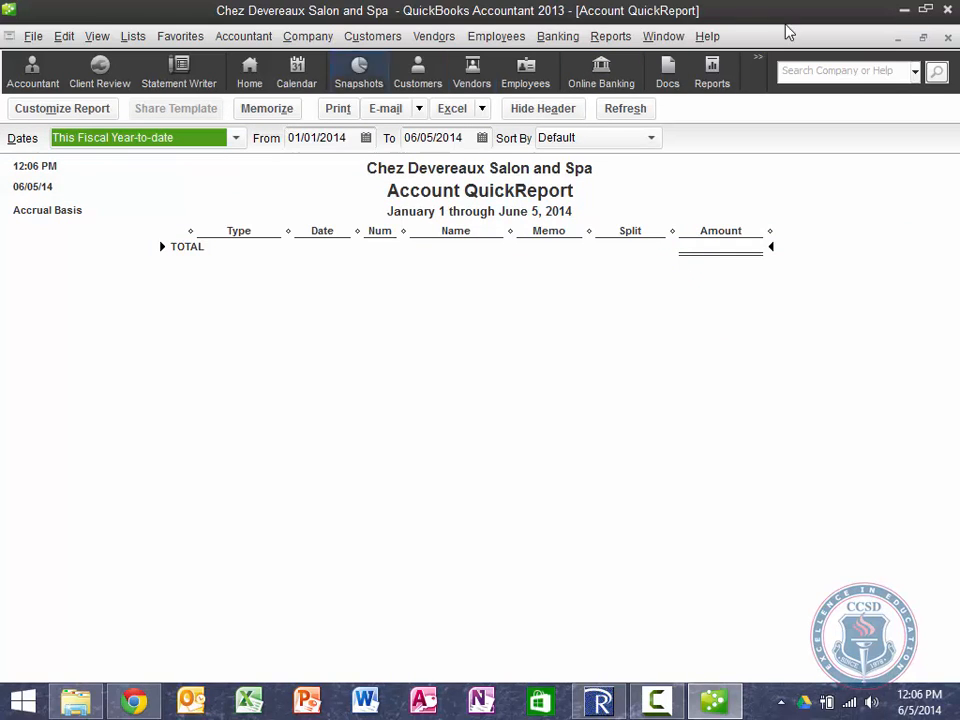
Step: Renumber the Office Phone subaccount to 68110, declining the merge with 68130
left_click(947, 39)
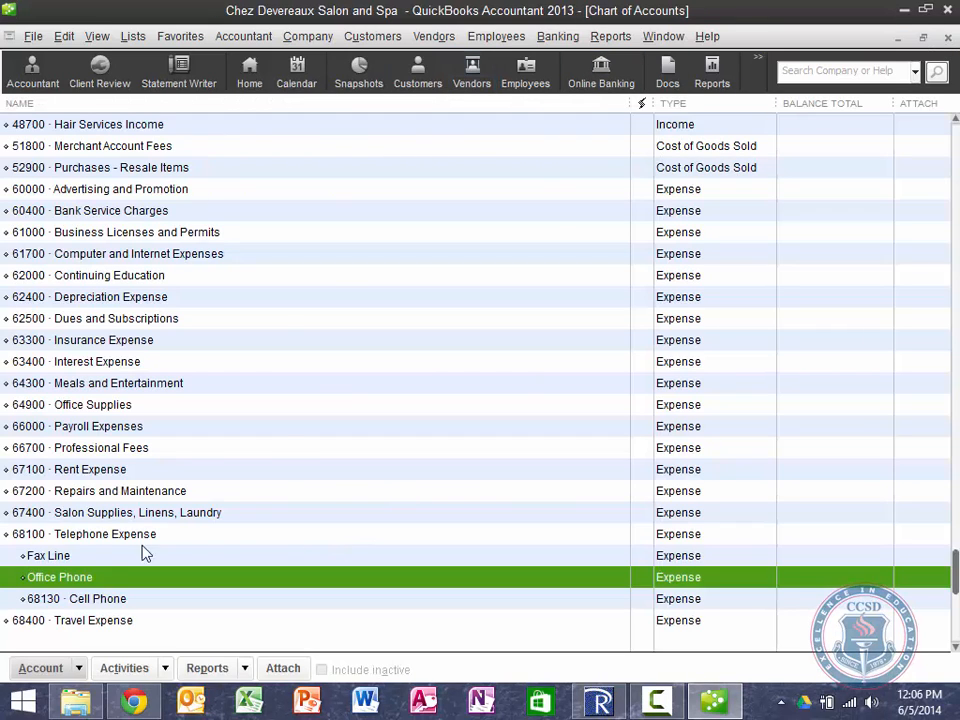
right_click(59, 580)
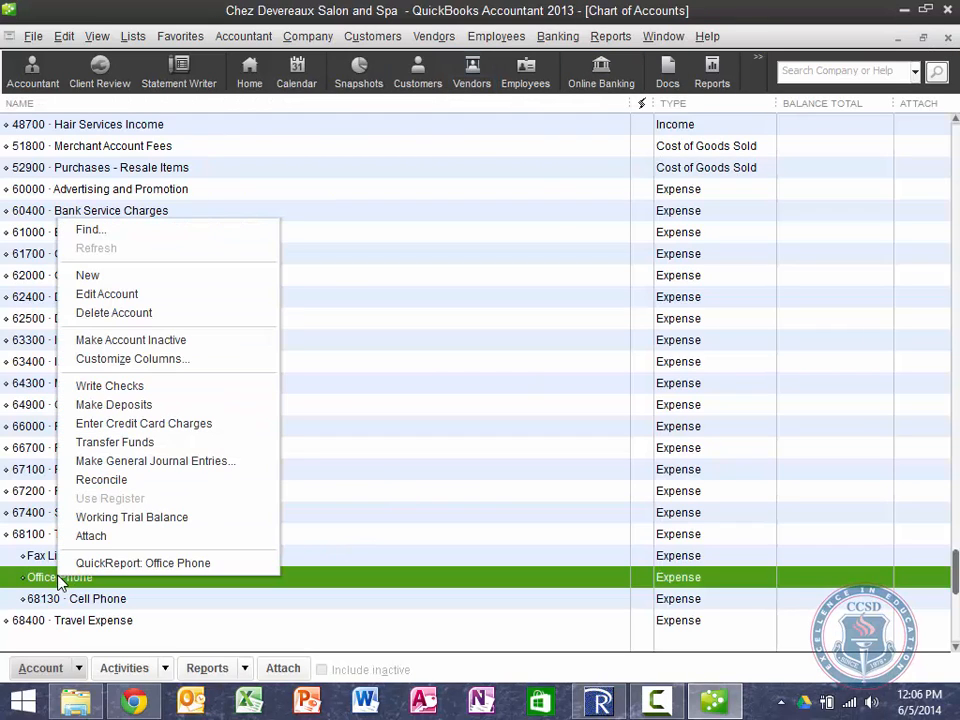
left_click(106, 294)
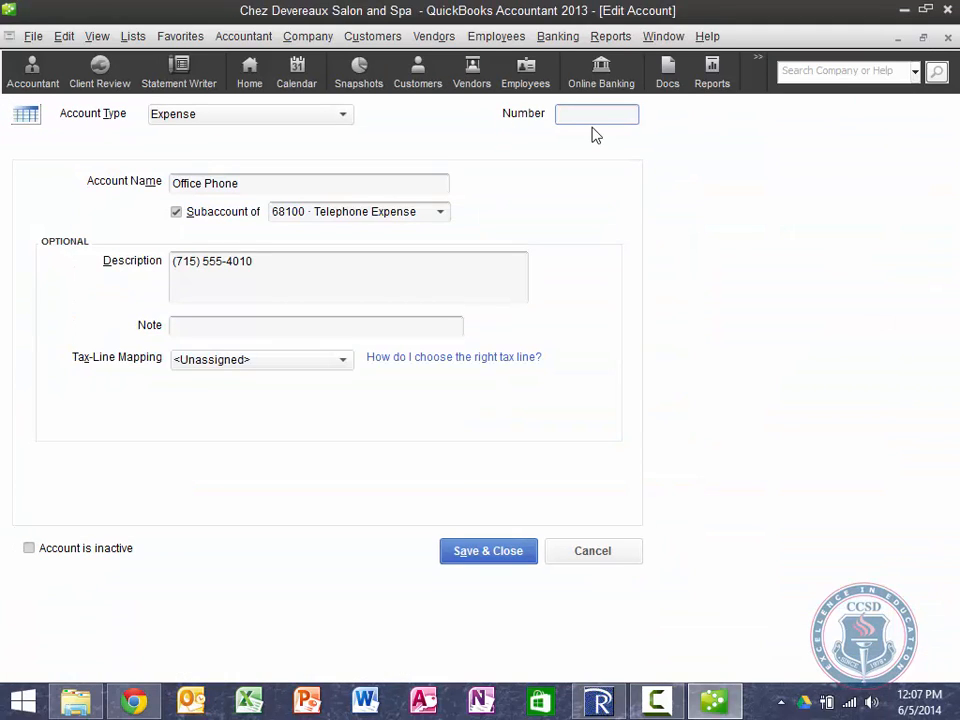
type("68130")
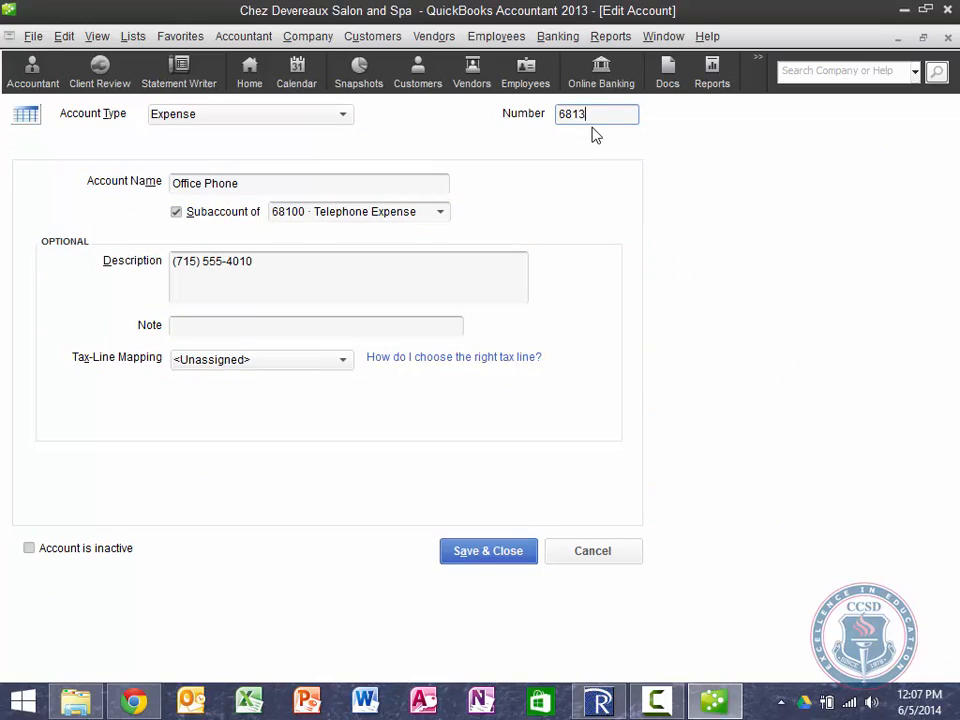
left_click(497, 553)
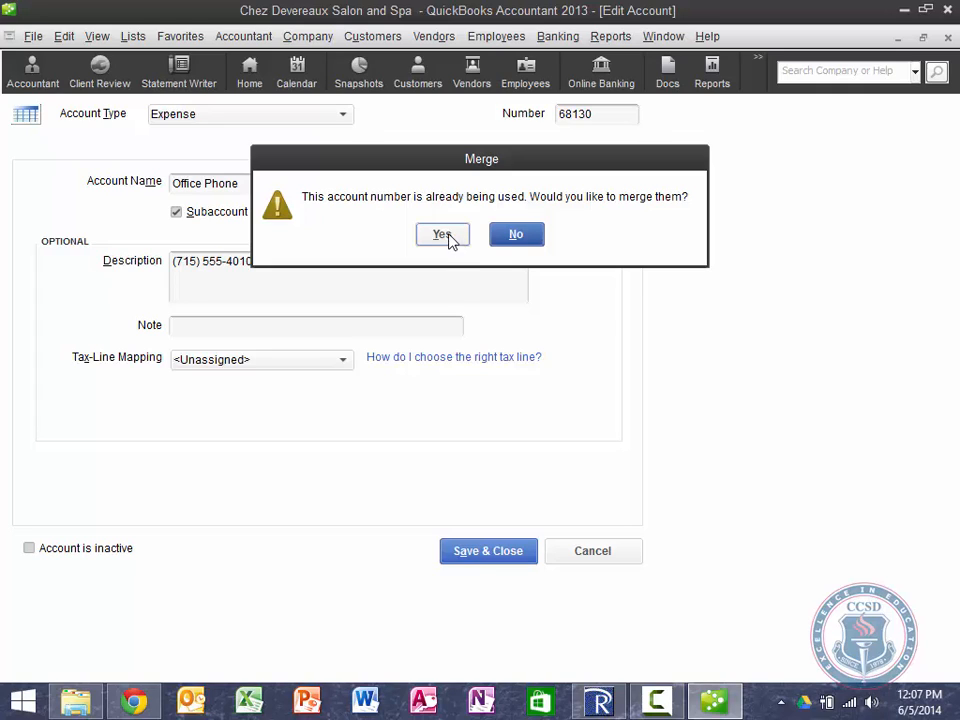
left_click(515, 236)
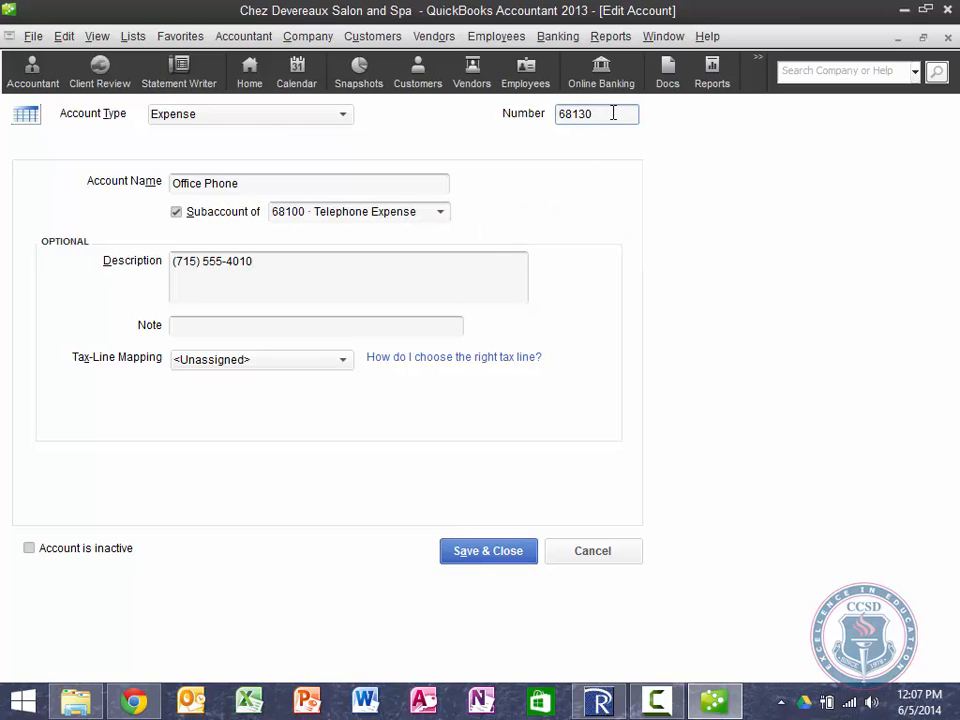
key("BackSpace")
key("BackSpace")
type("10")
left_click(506, 551)
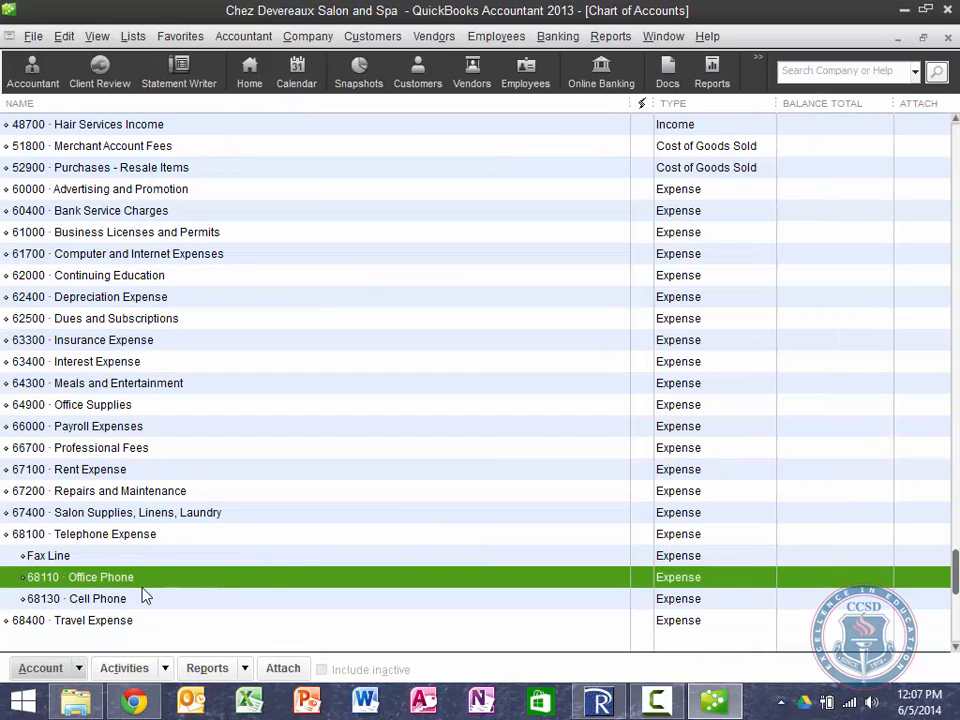
Step: Renumber the Fax Line subaccount to 68120 and save it
right_click(56, 556)
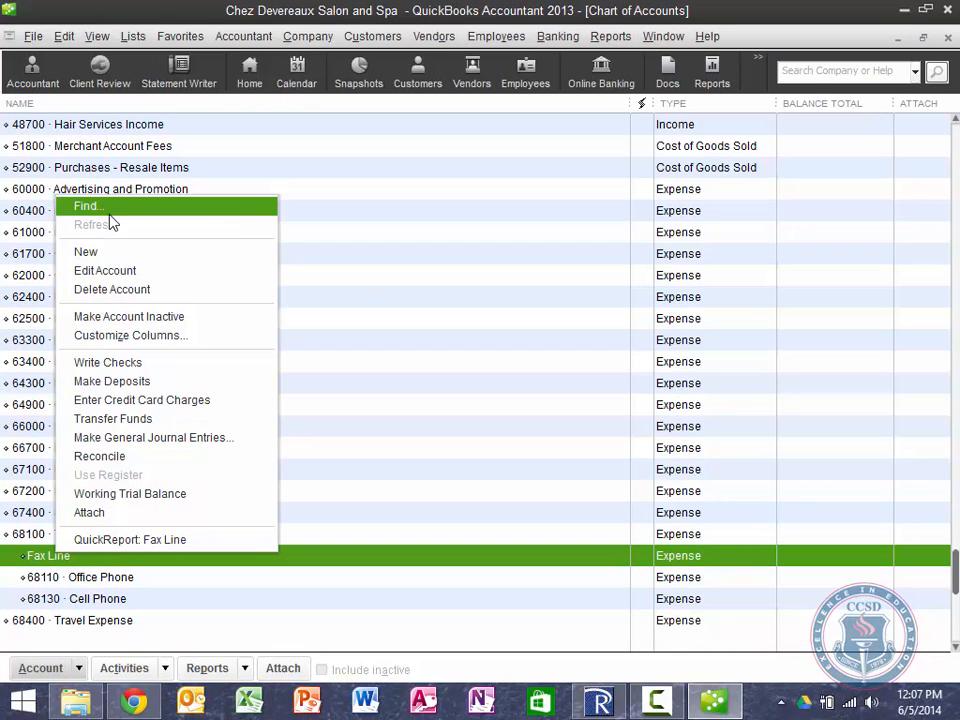
left_click(110, 271)
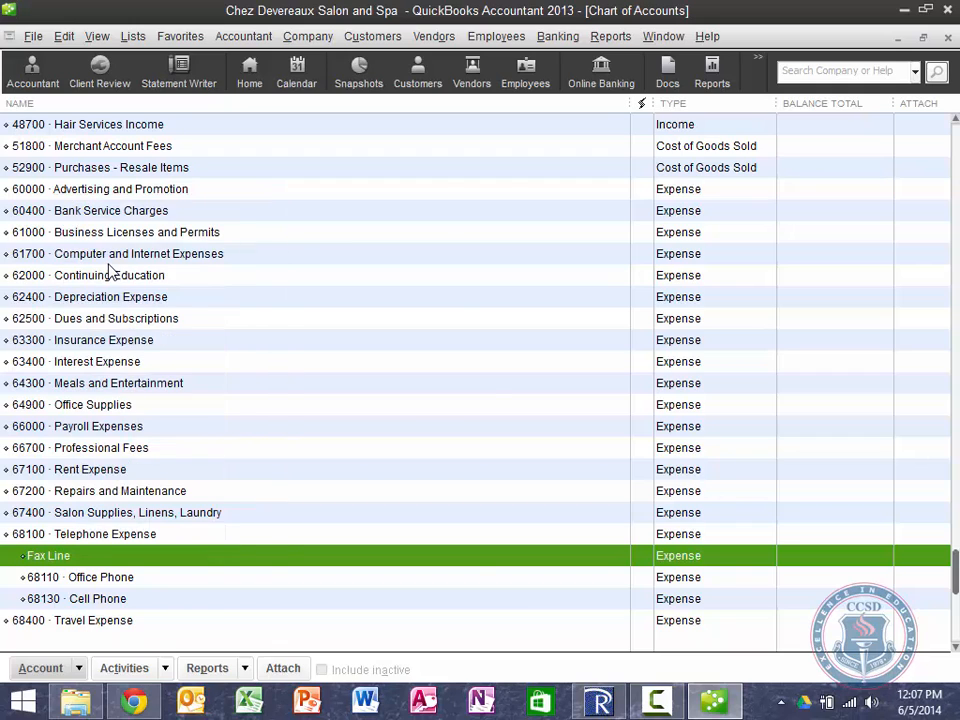
type("68120")
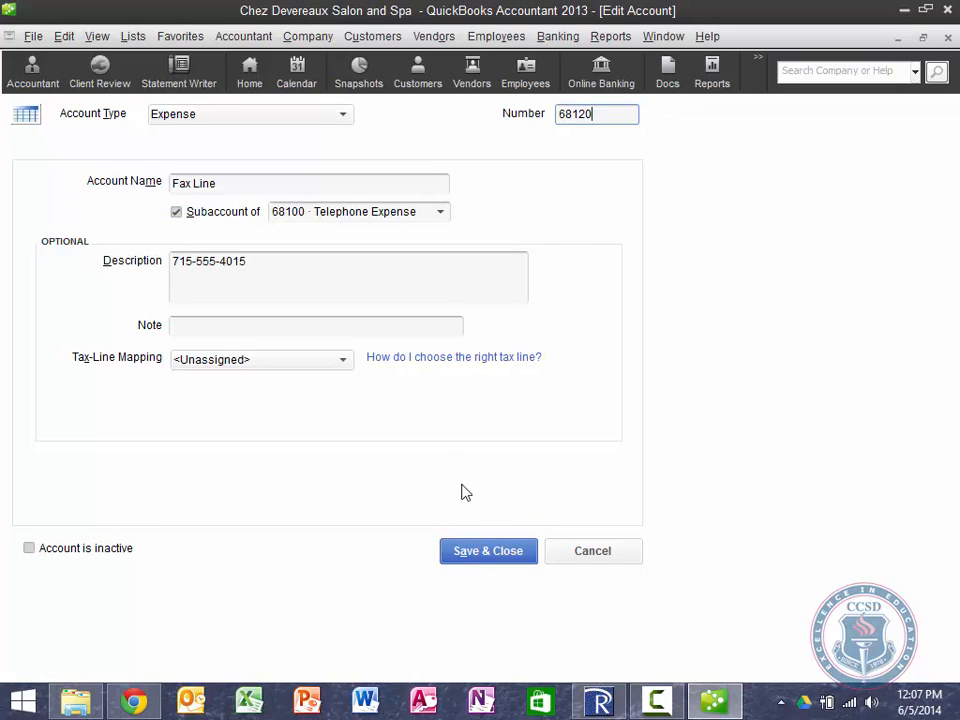
left_click(486, 558)
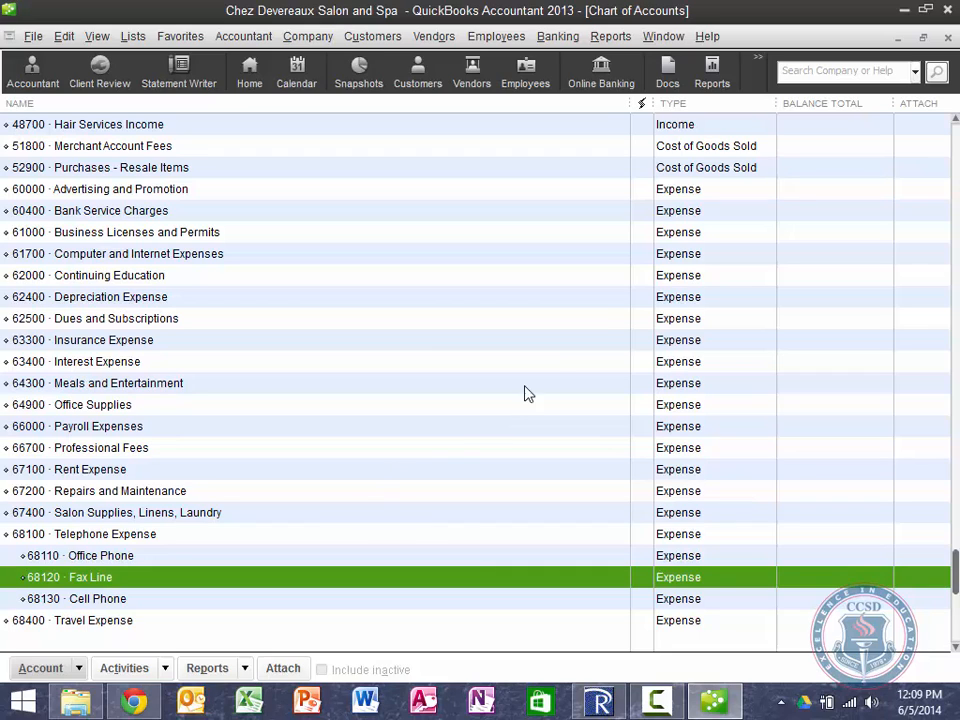
Step: Close the Chart of Accounts and open the 10000 Checking register from the Home page
left_click(948, 38)
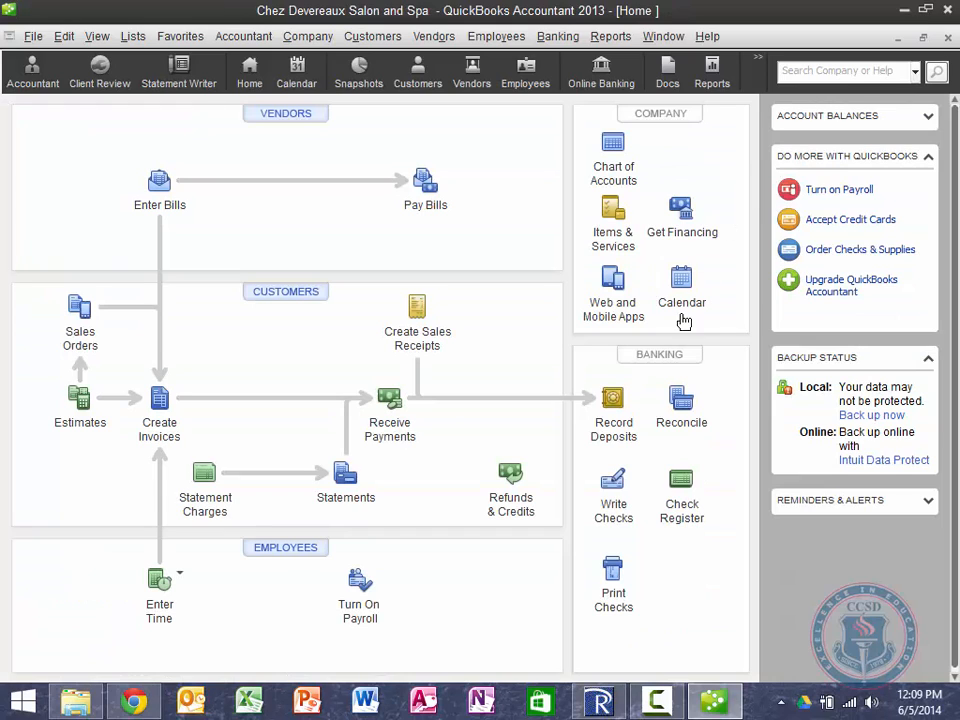
key("ctrl")
key("ctrl")
key("ctrl")
key("ctrl")
key("ctrl")
key("ctrl")
key("ctrl")
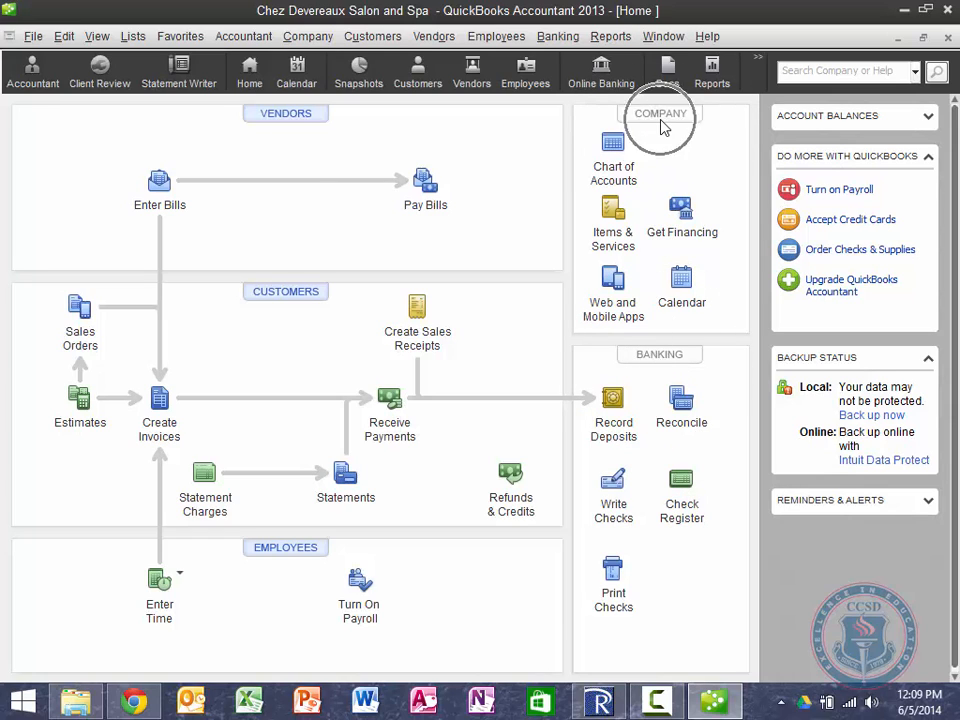
key("ctrl")
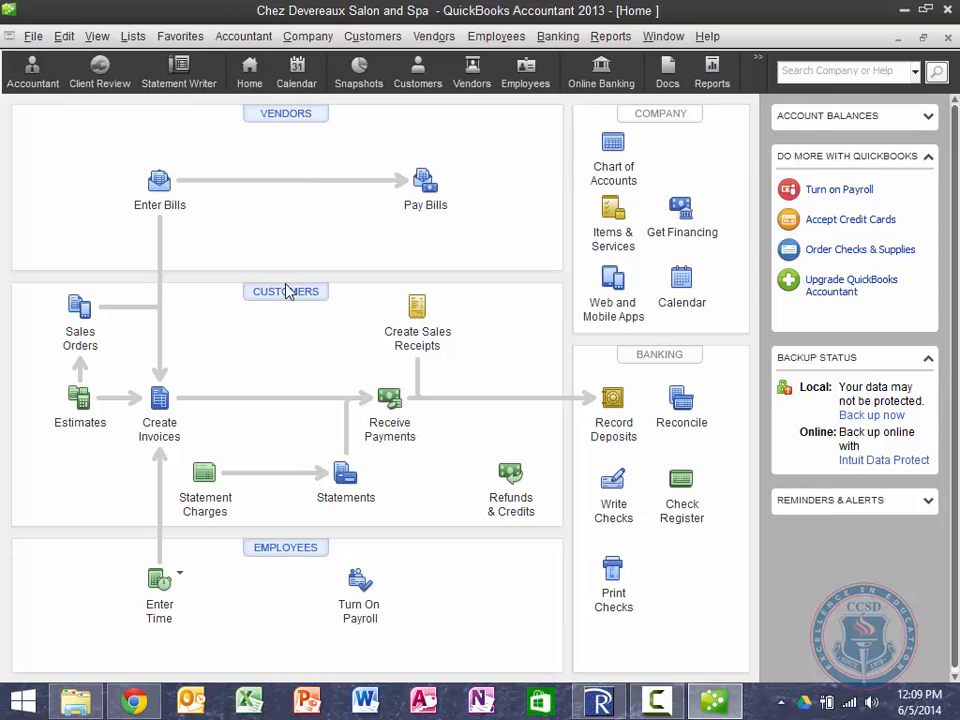
key("ctrl")
key("ctrl")
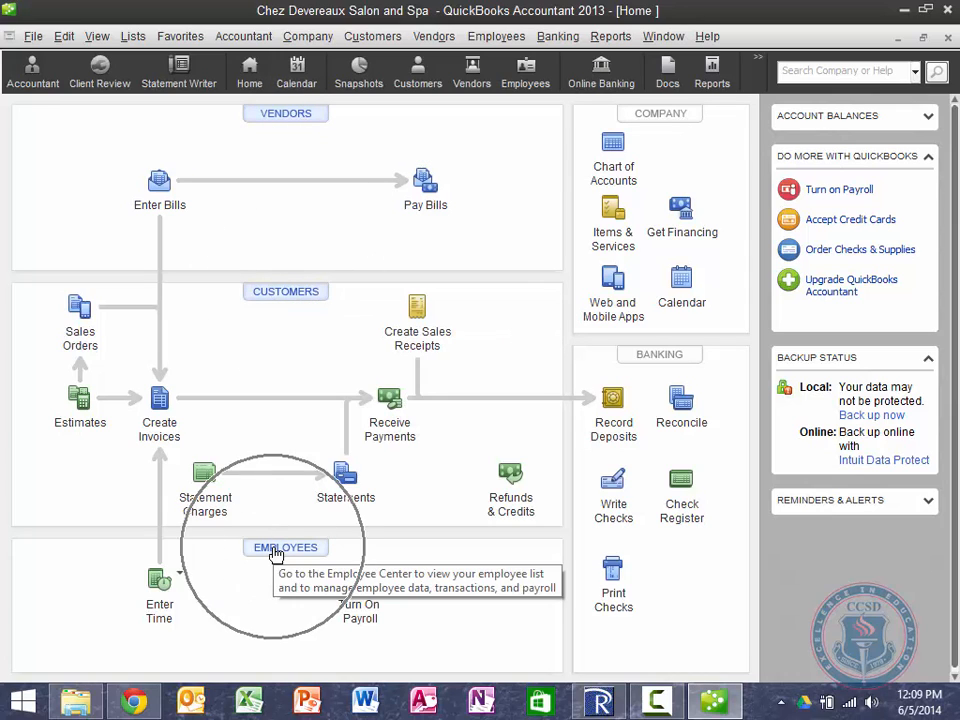
left_click(687, 498)
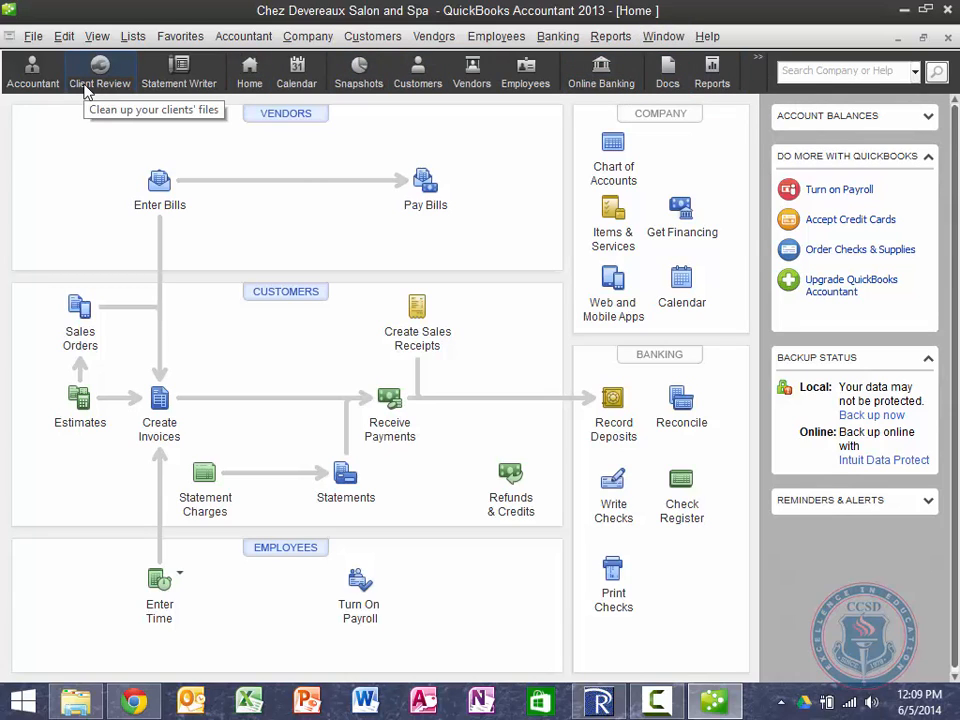
left_click(98, 36)
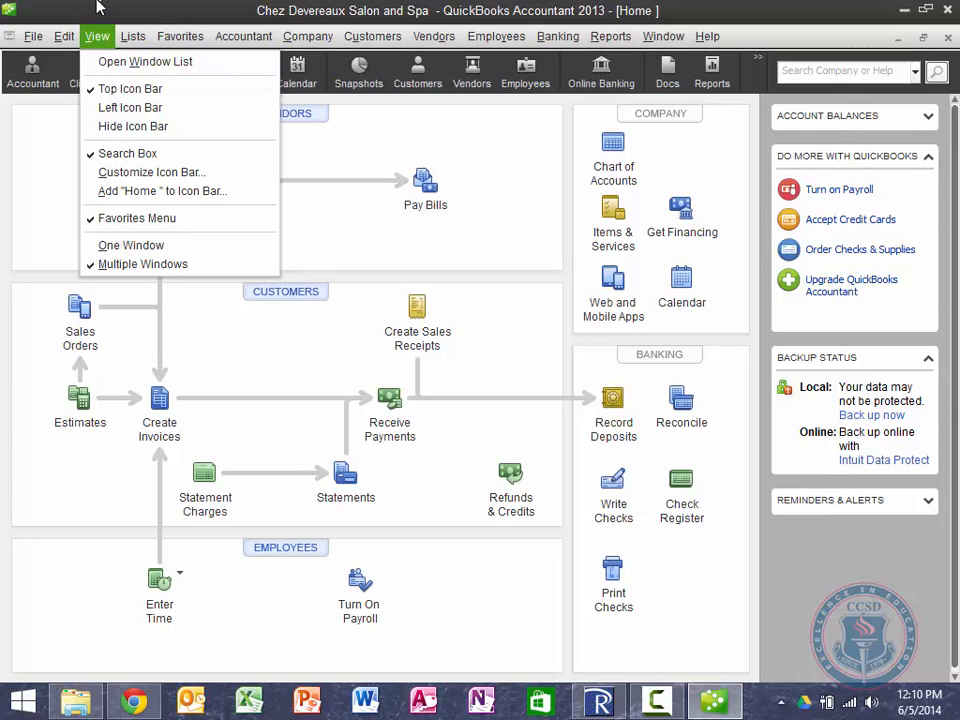
left_click(100, 37)
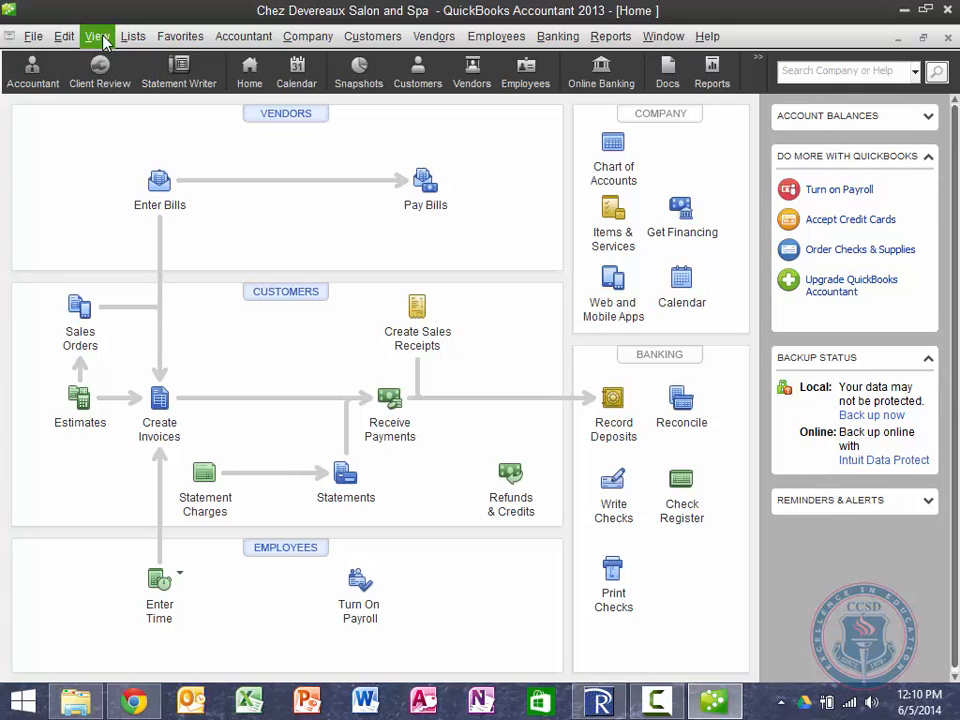
left_click(683, 503)
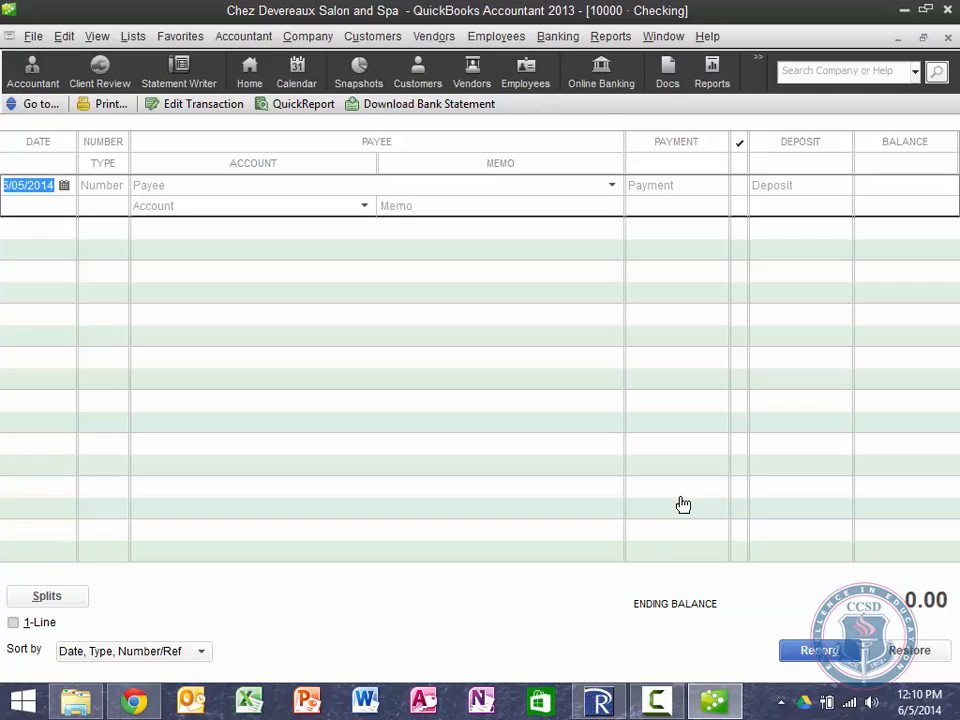
Step: Enter a 20,432.67 deposit dated 04/29/2013 in the Checking register, leaving the account blank
type("4/29/2013")
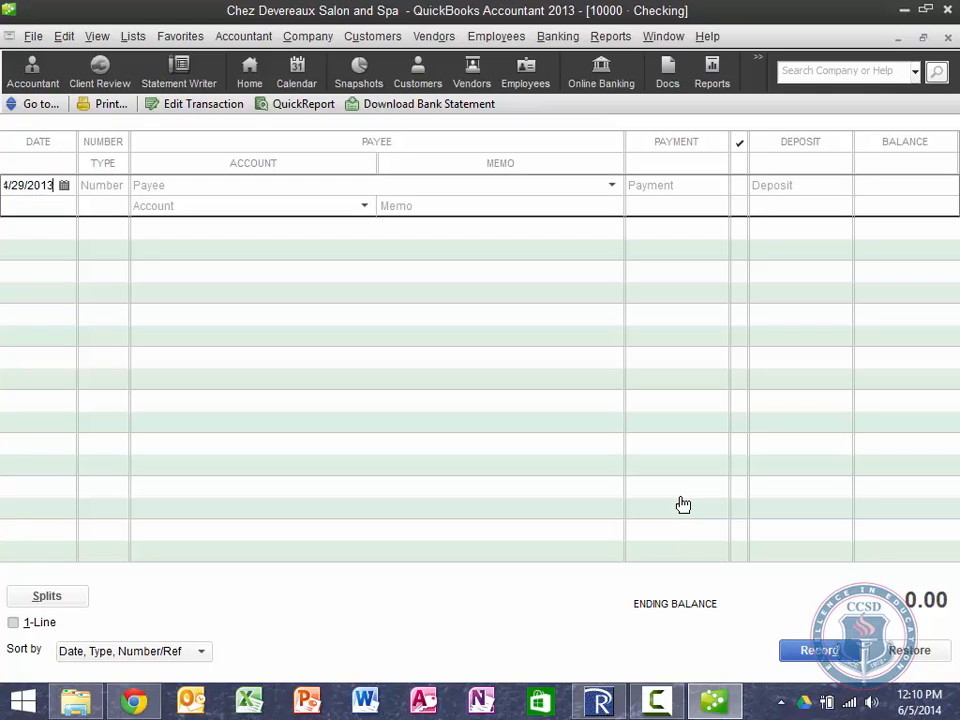
key("Tab")
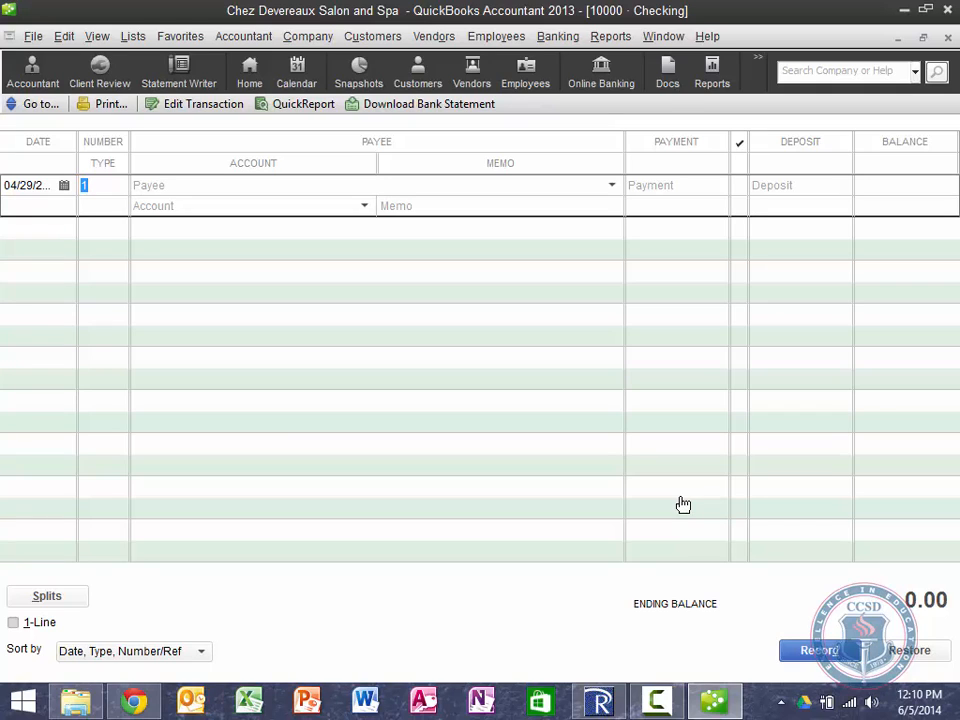
key("Tab")
key("Tab")
key("Tab")
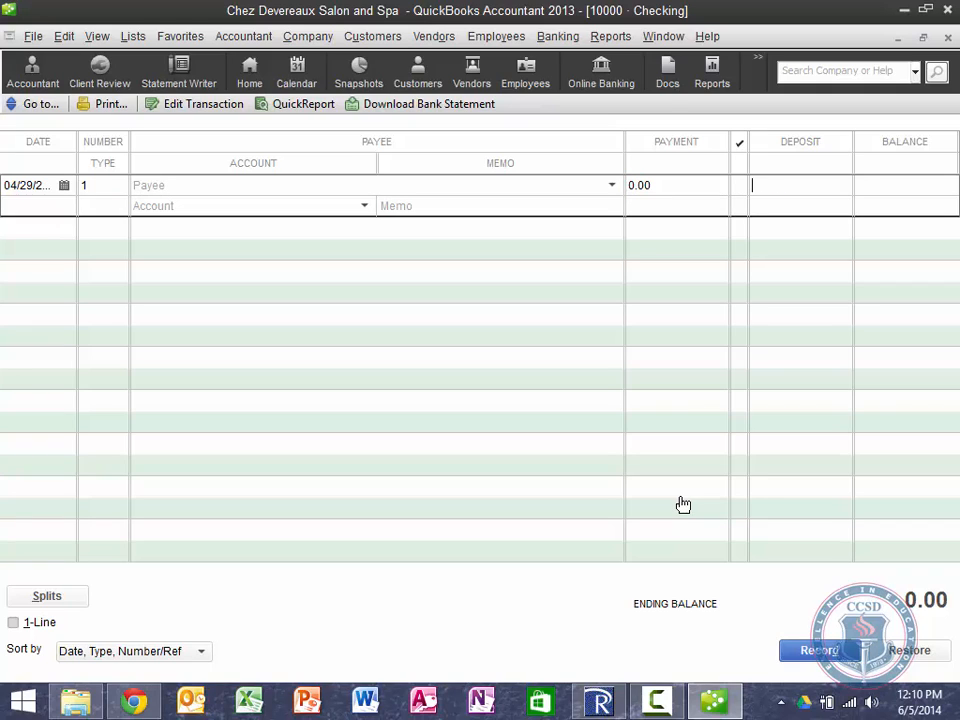
type("20432.67")
key("Tab")
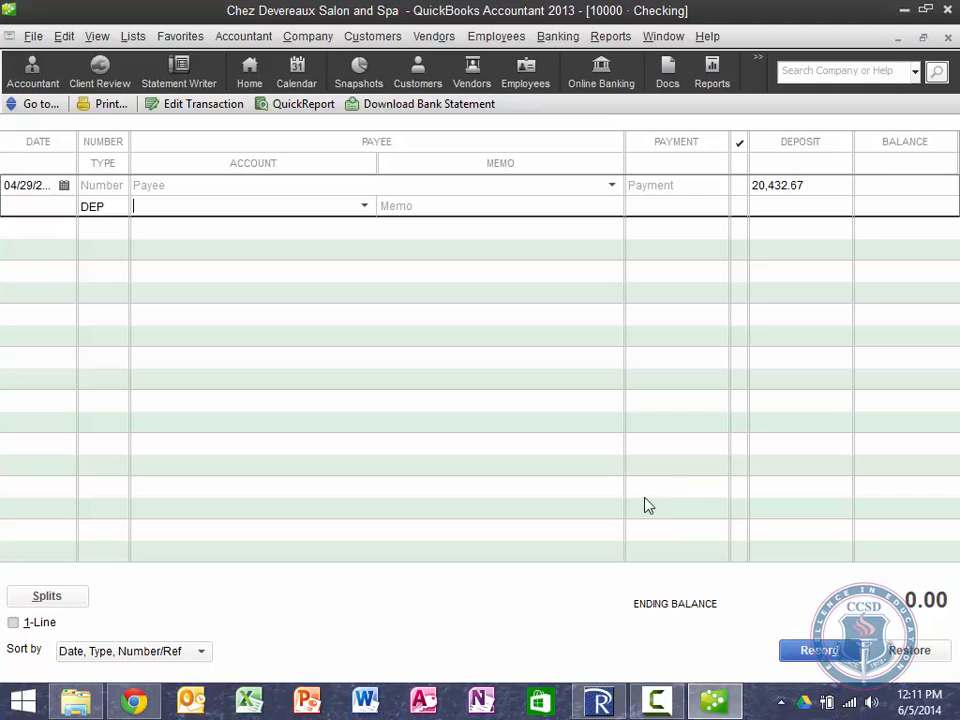
left_click(365, 211)
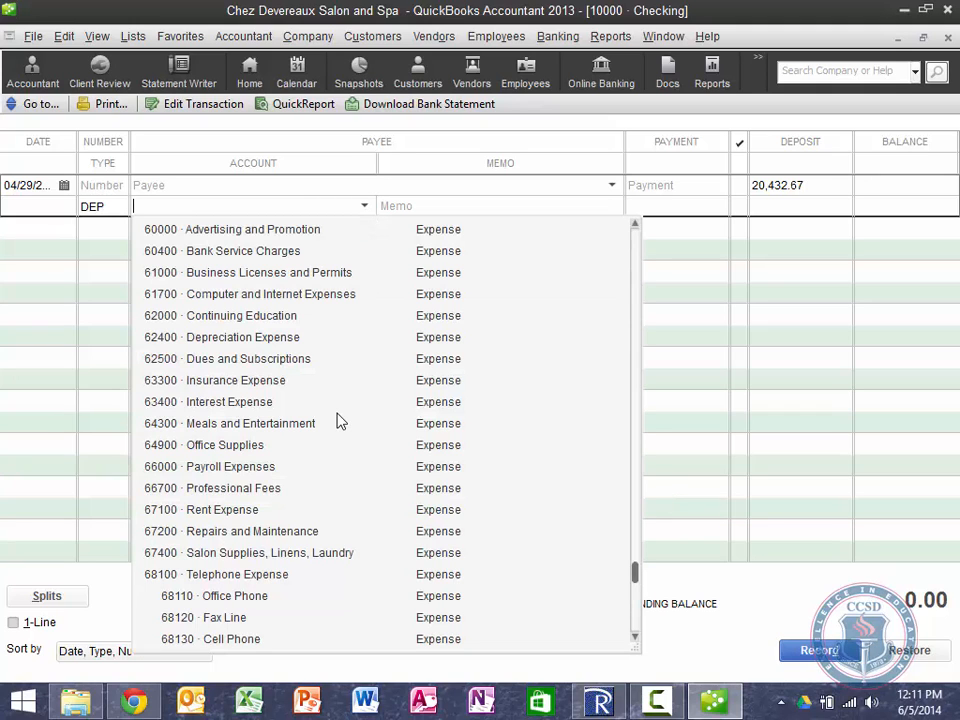
left_click(92, 207)
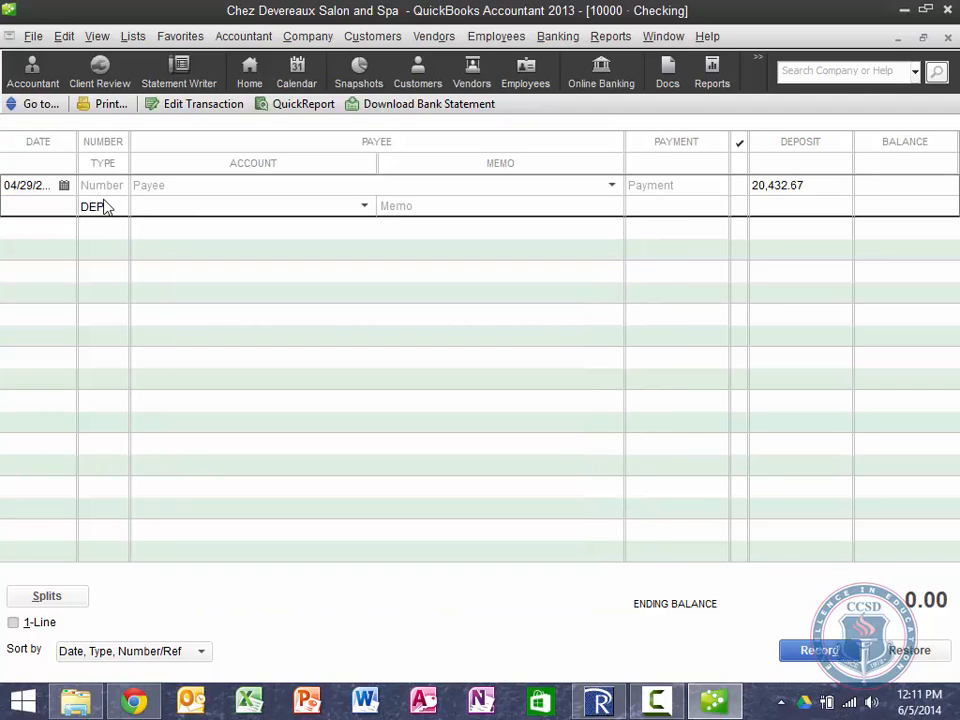
Step: Open and close the full deposit form and the deposit's action menu without changes
double_click(104, 212)
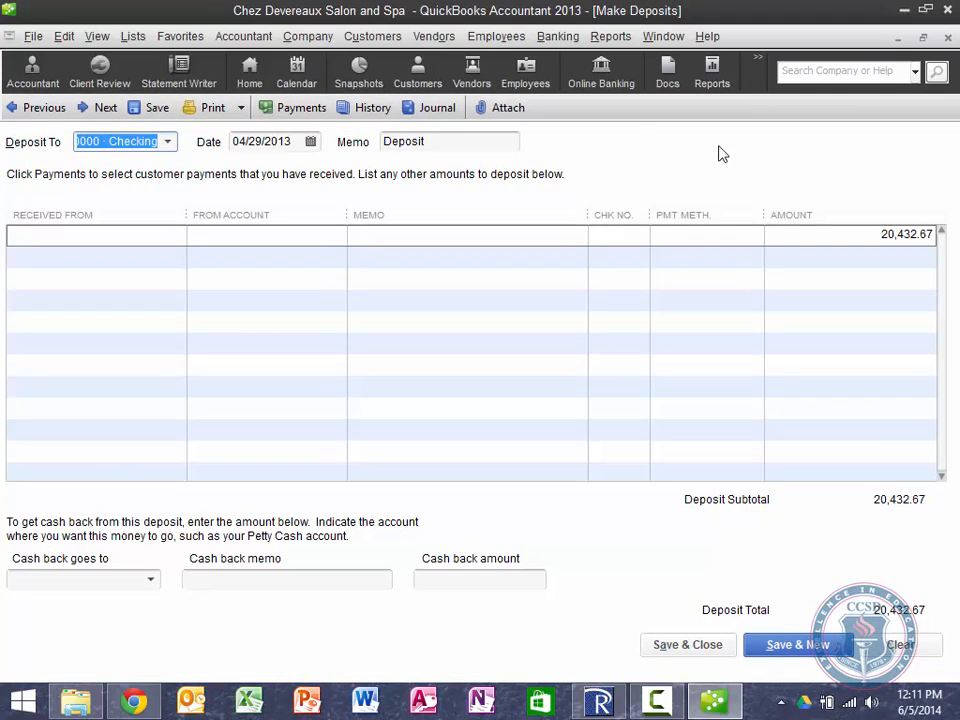
left_click(946, 38)
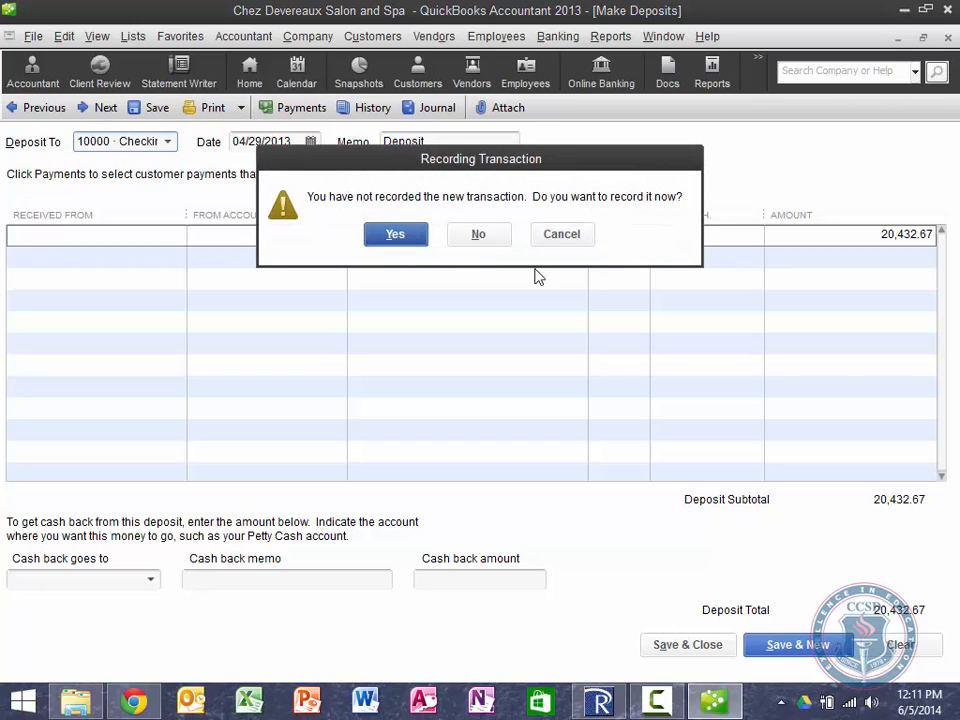
left_click(482, 236)
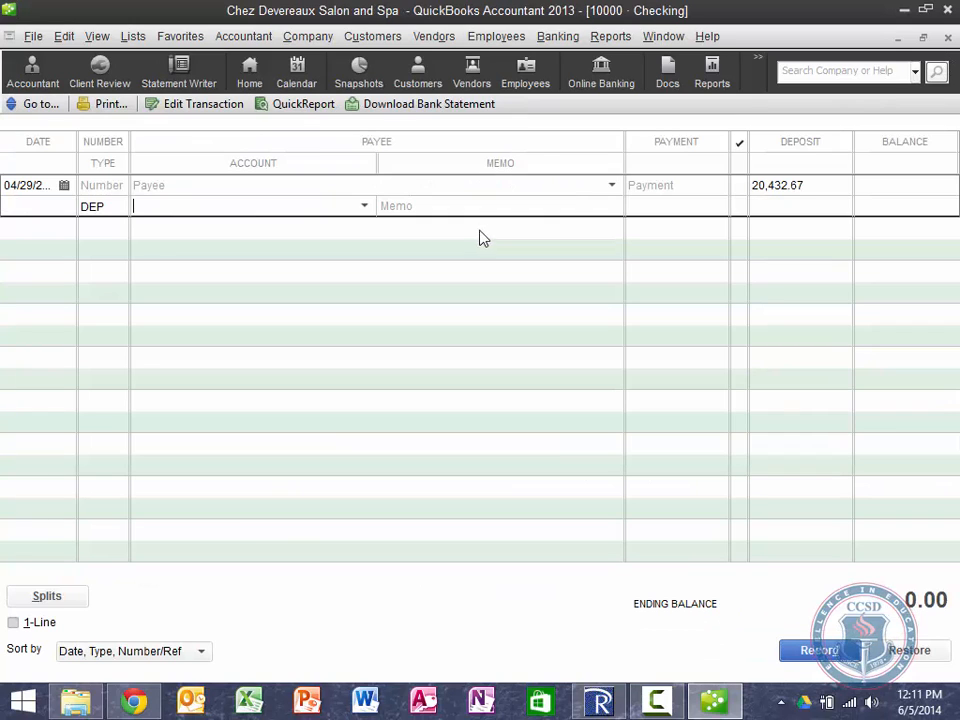
right_click(94, 211)
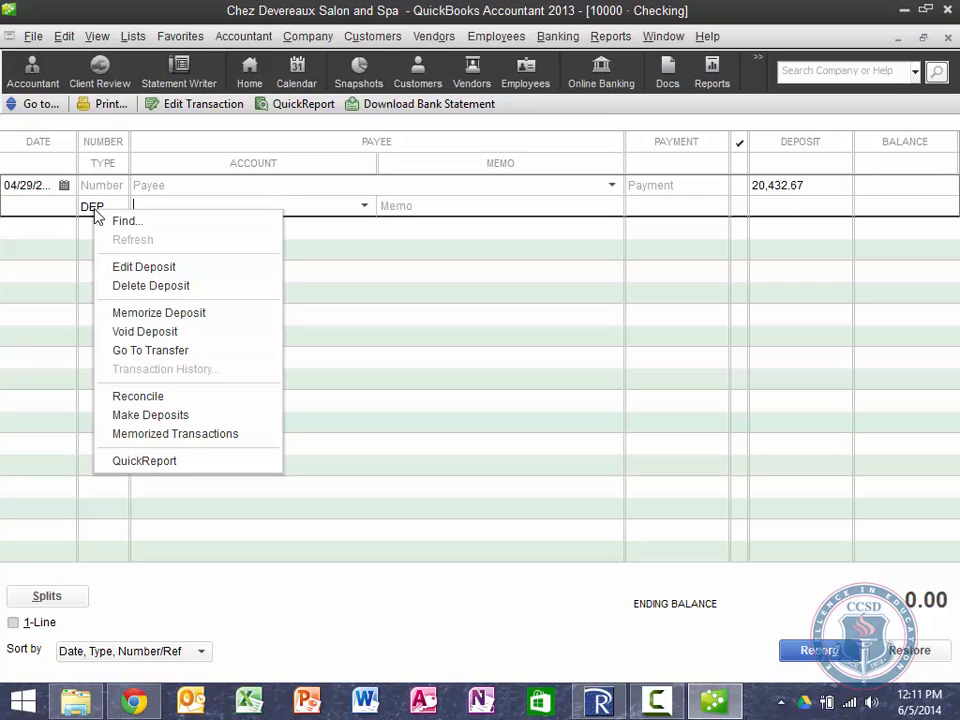
left_click(92, 206)
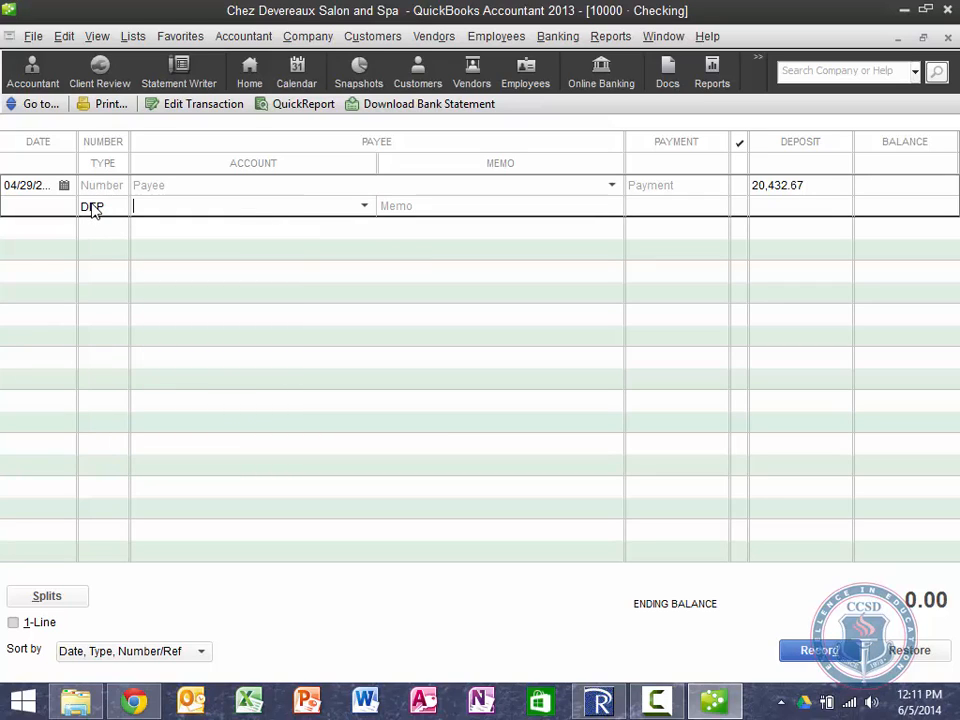
right_click(94, 206)
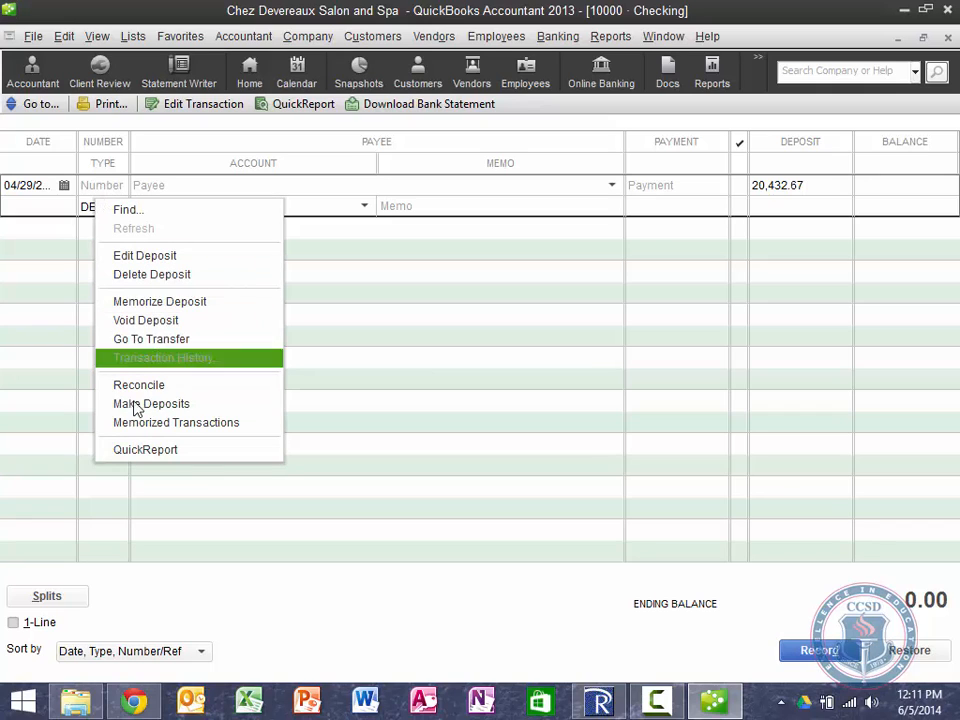
left_click(133, 342)
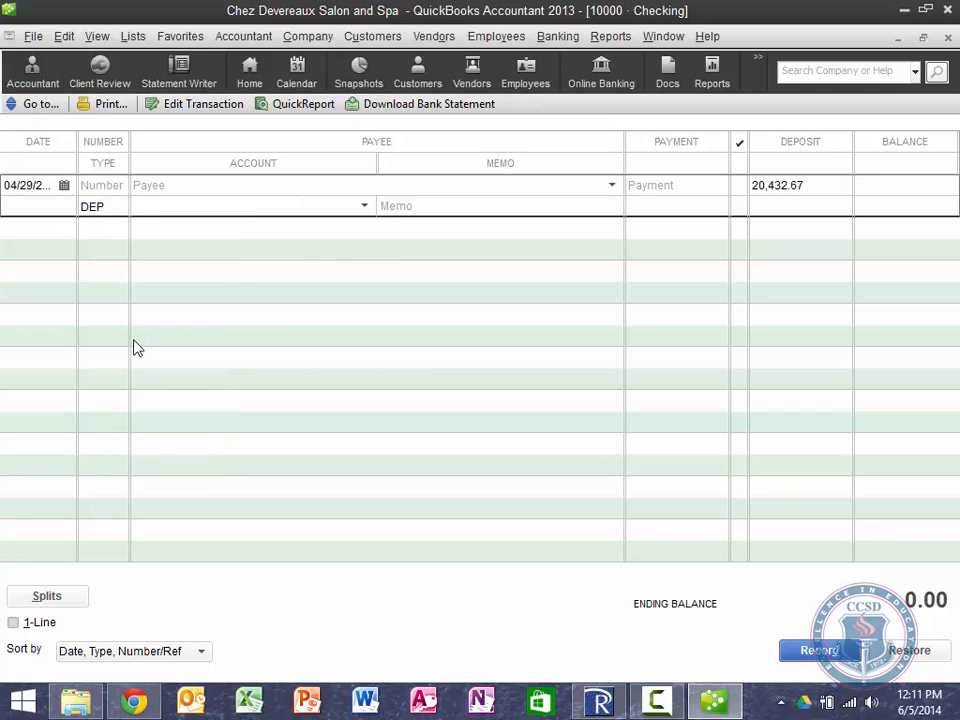
right_click(90, 214)
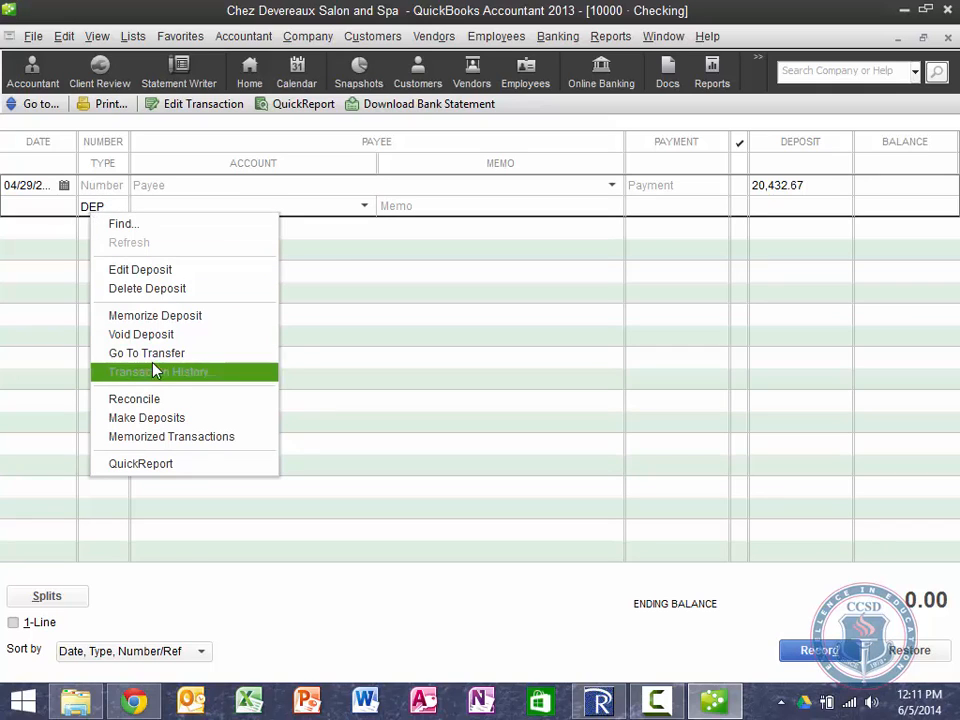
left_click(196, 201)
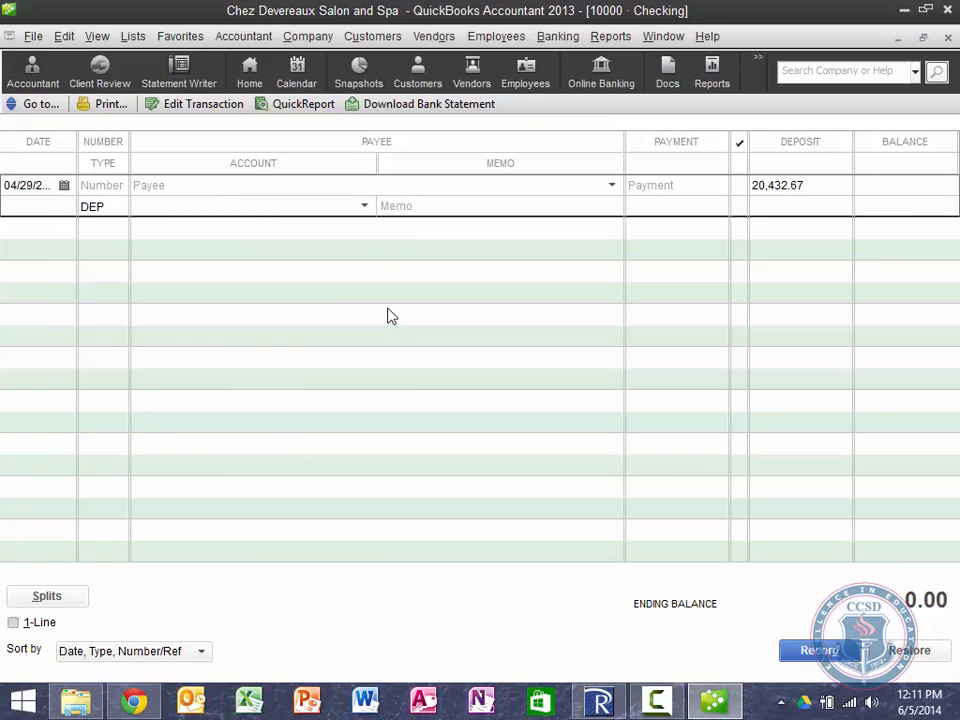
Step: Set the deposit's account to 30000 Opening Balance Equity with memo Funds Transfer
left_click(365, 210)
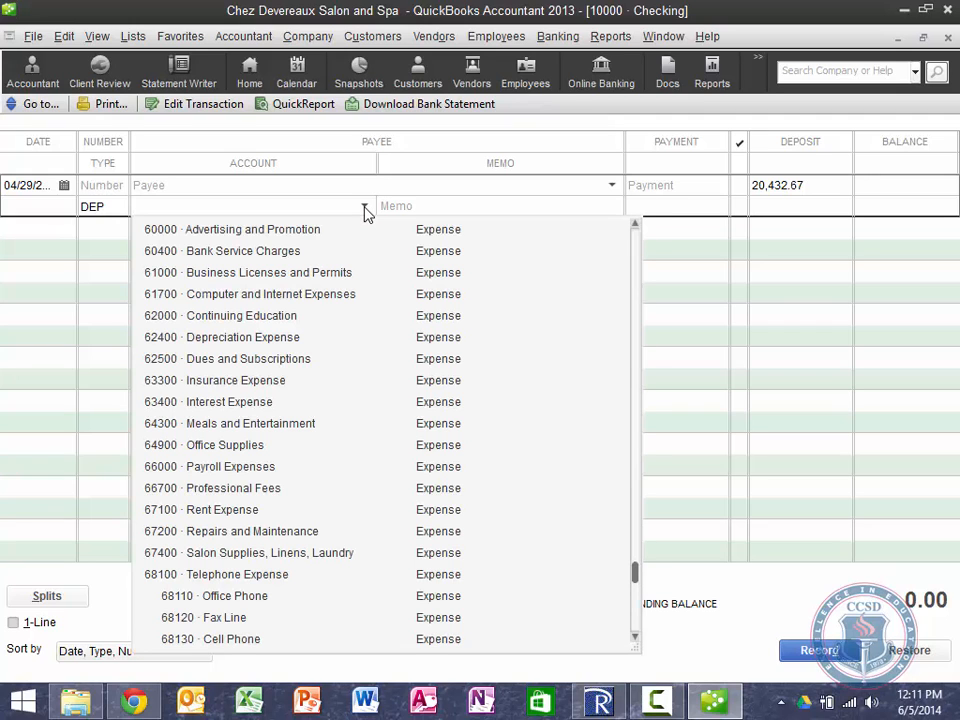
type("30000 · Opening Balance Equity")
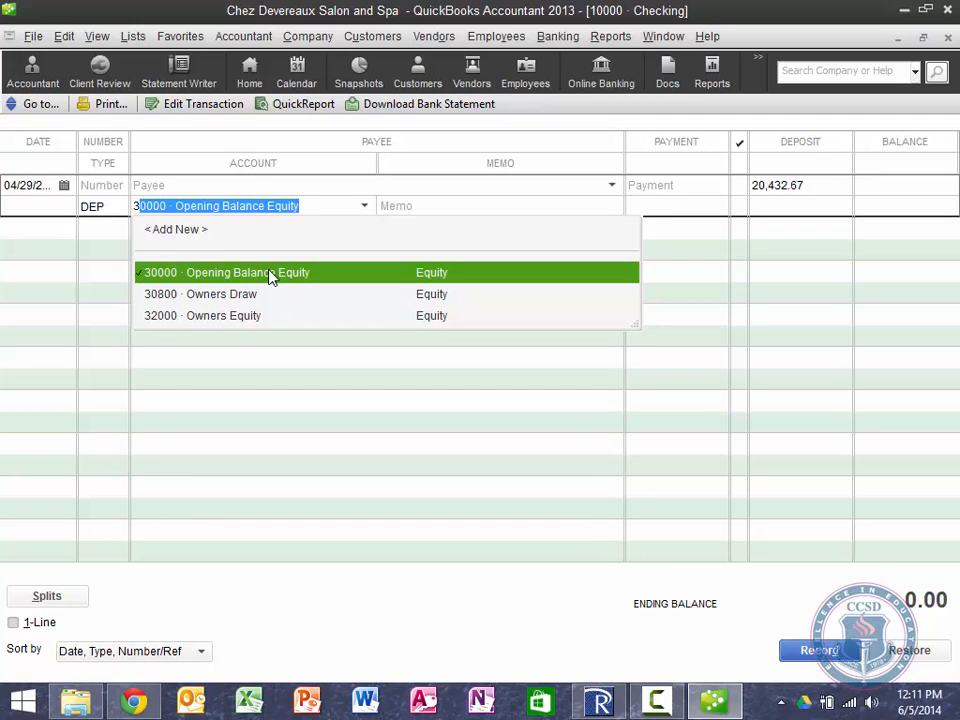
left_click(269, 277)
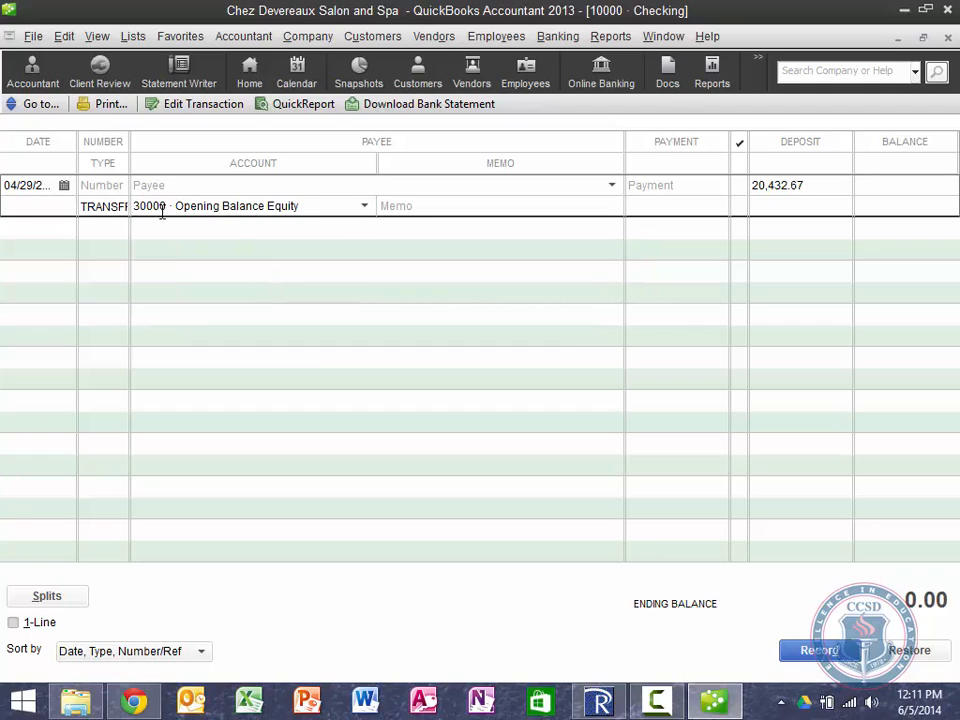
key("Tab")
left_click(366, 207)
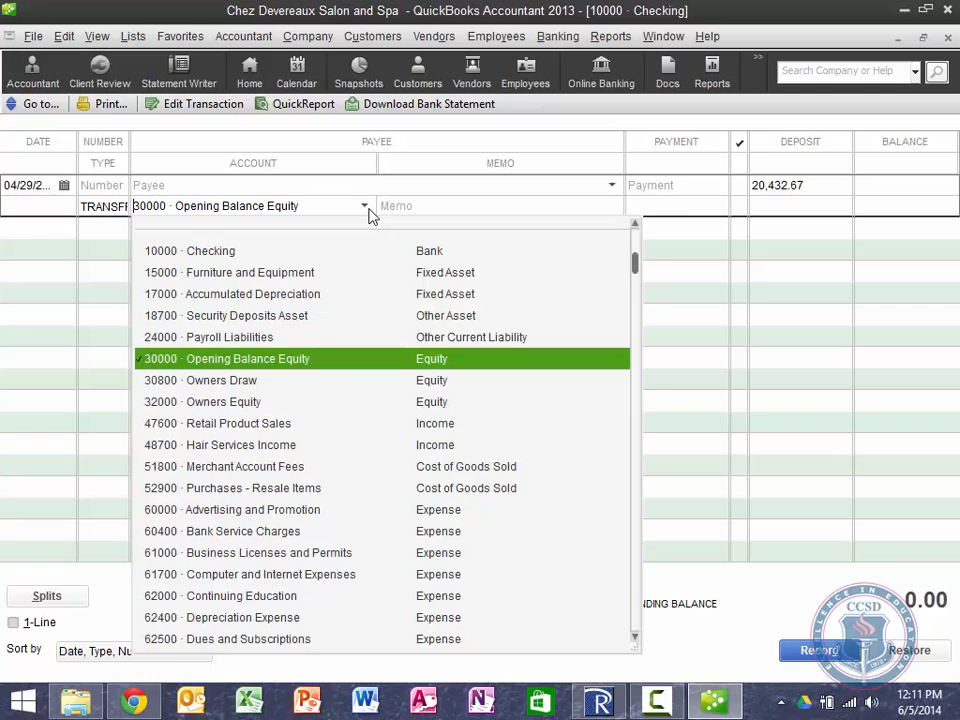
left_click(366, 207)
left_click(474, 204)
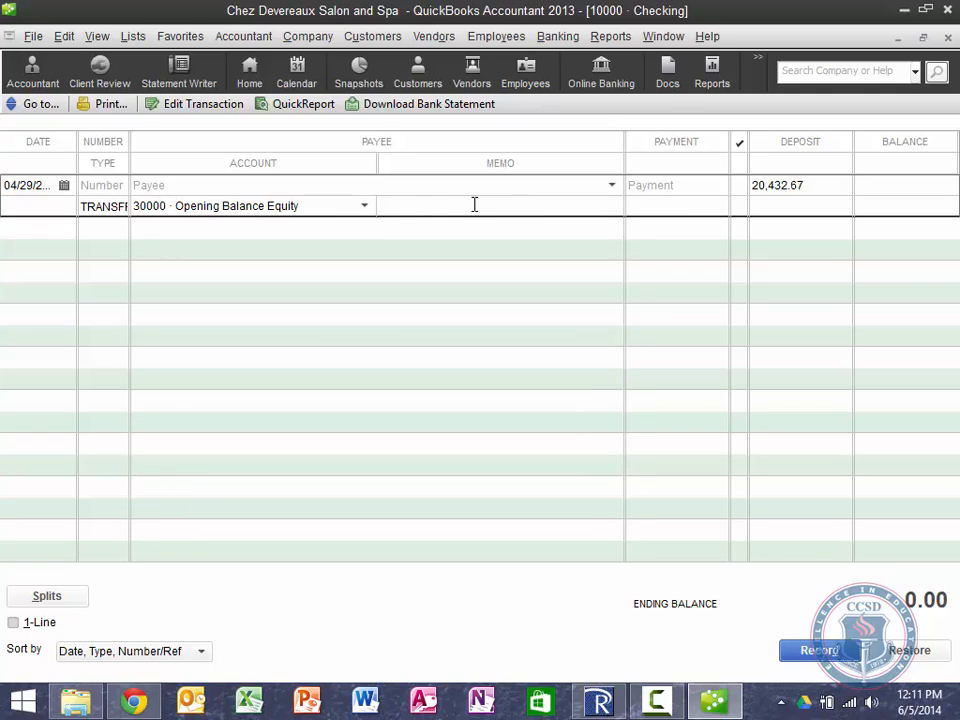
type("Funds Transfer")
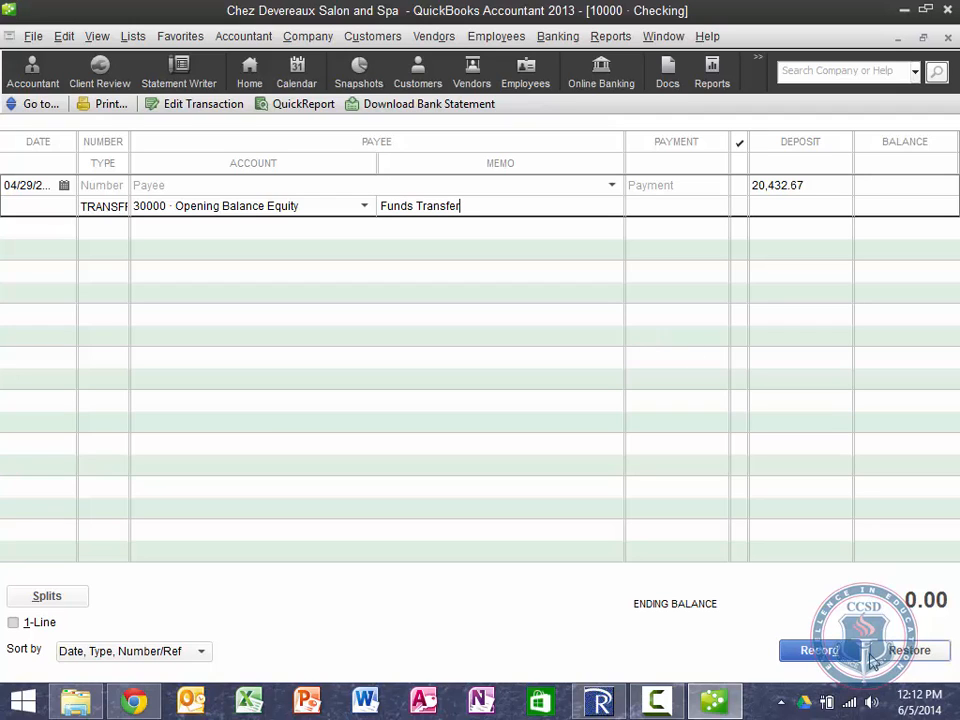
Step: Record the deposit, accept the past-dated transaction warning, and close the register
left_click(832, 655)
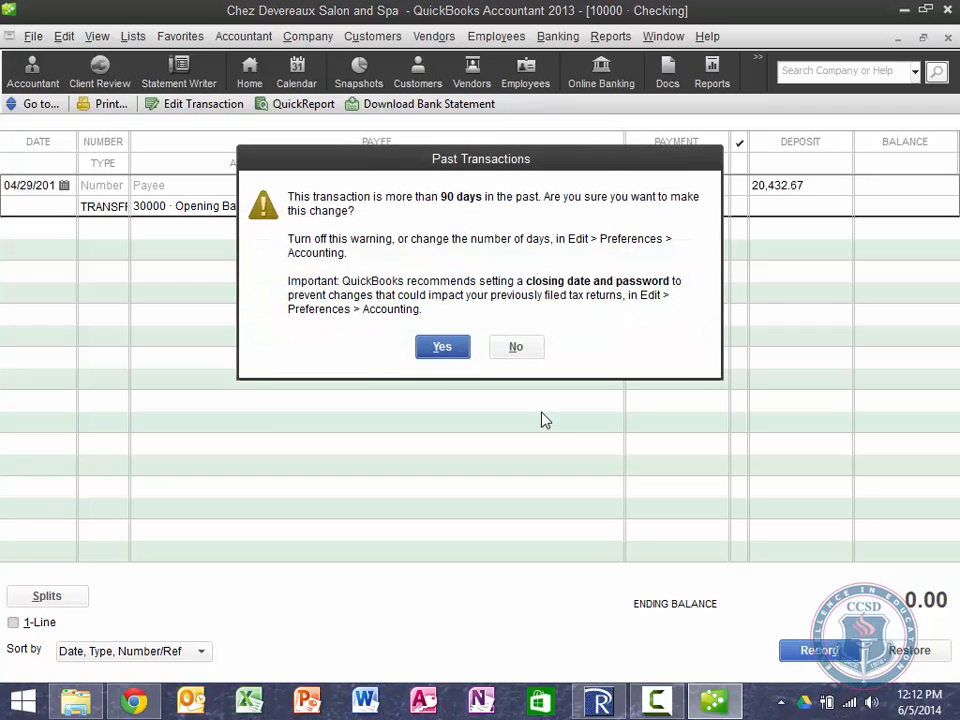
left_click(441, 347)
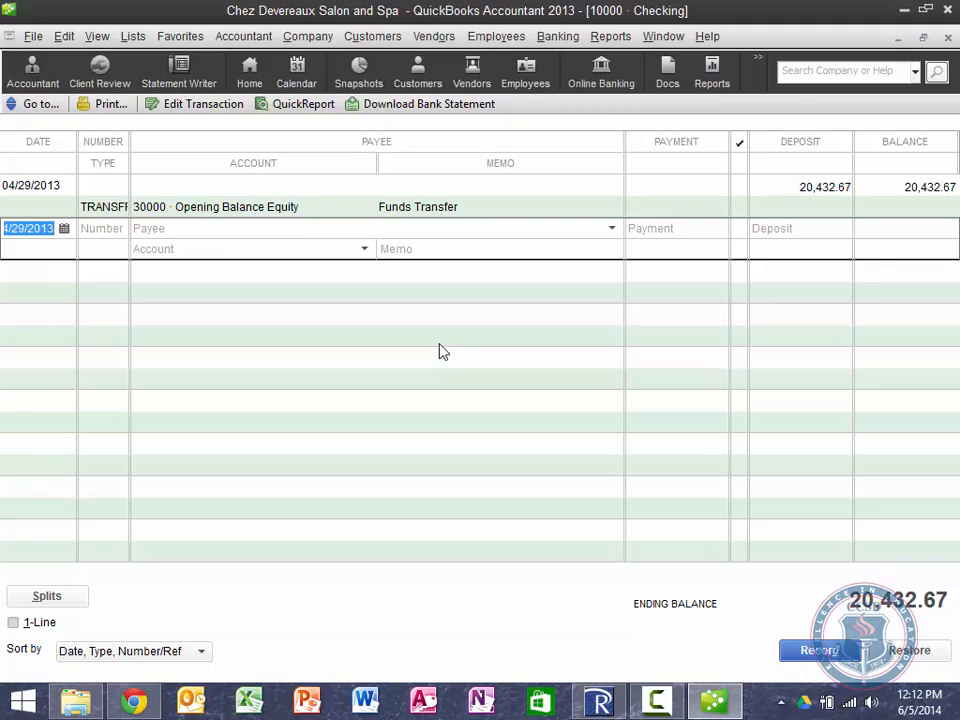
left_click(947, 37)
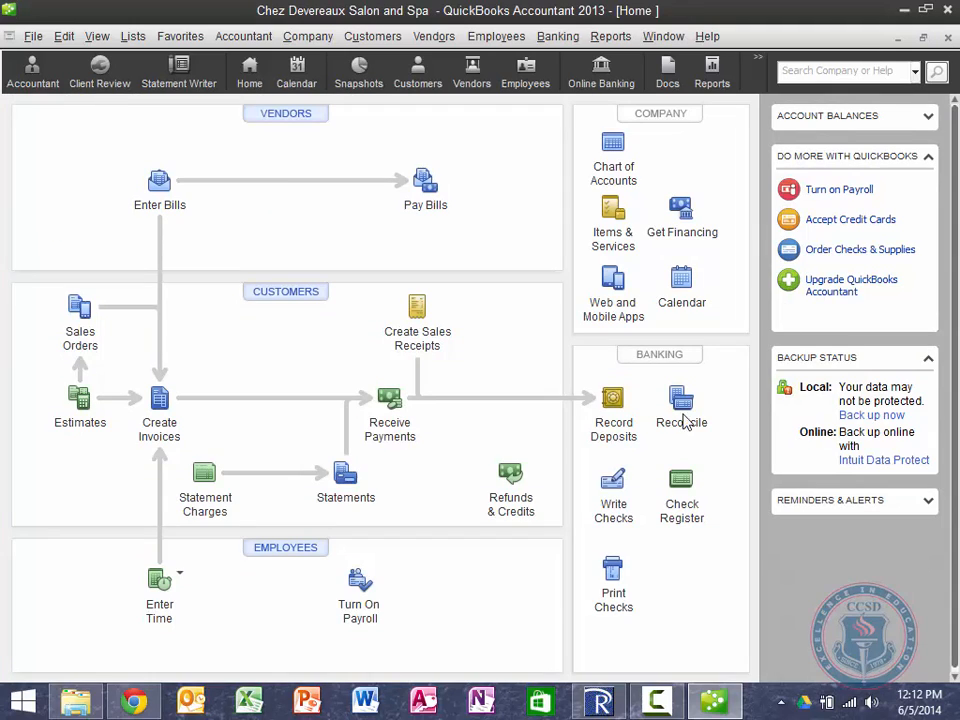
Step: Reopen the Checking register to see the 20,432.67 balance, then return to the Home page
left_click(685, 504)
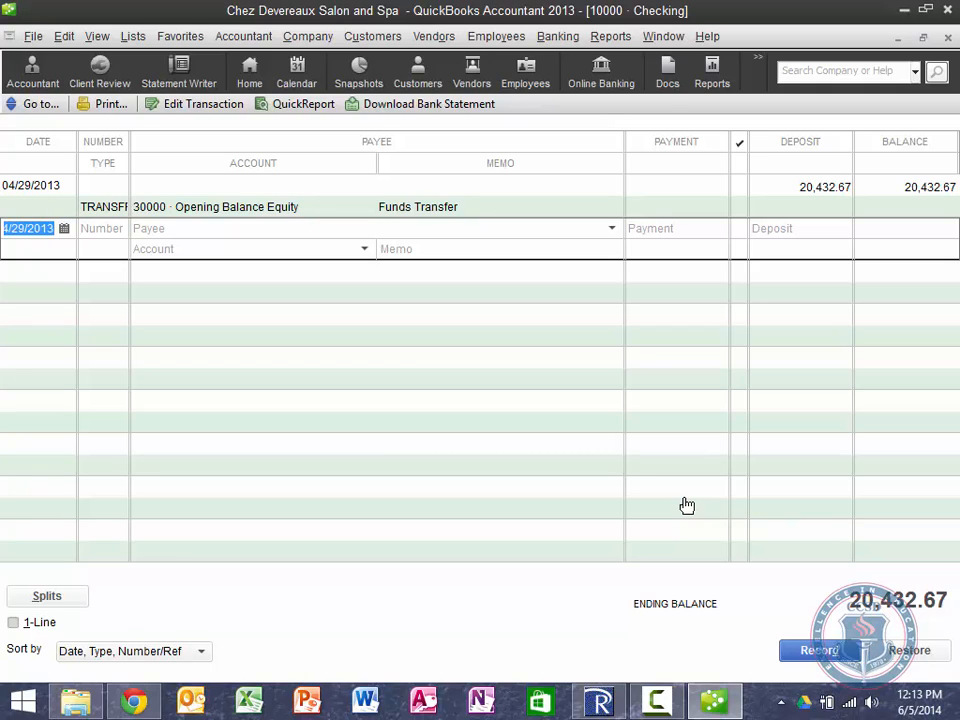
left_click(849, 72)
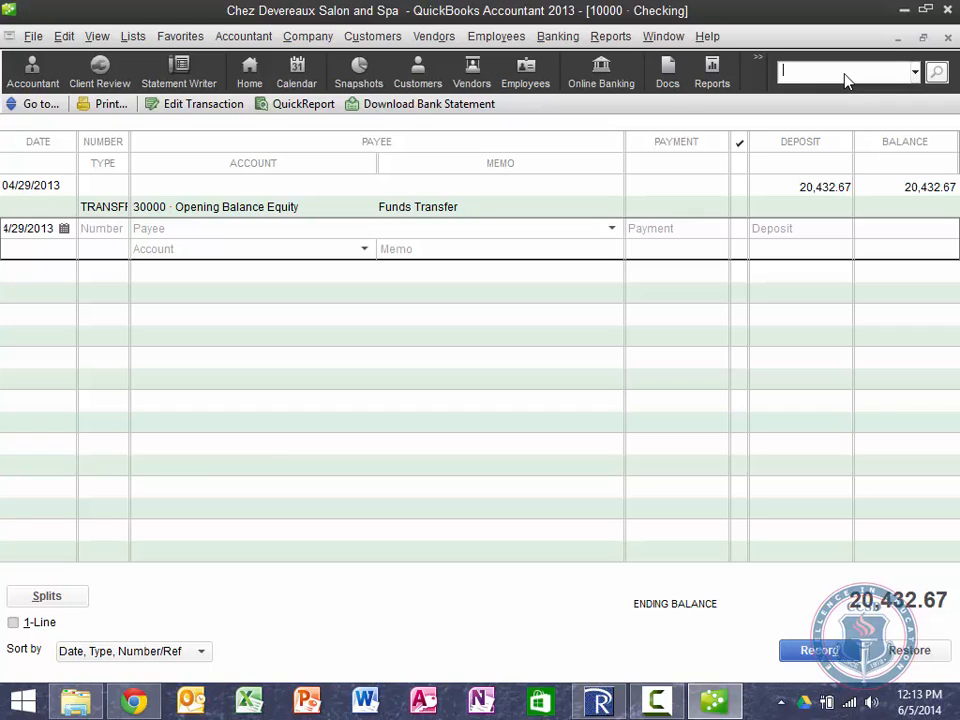
left_click(249, 75)
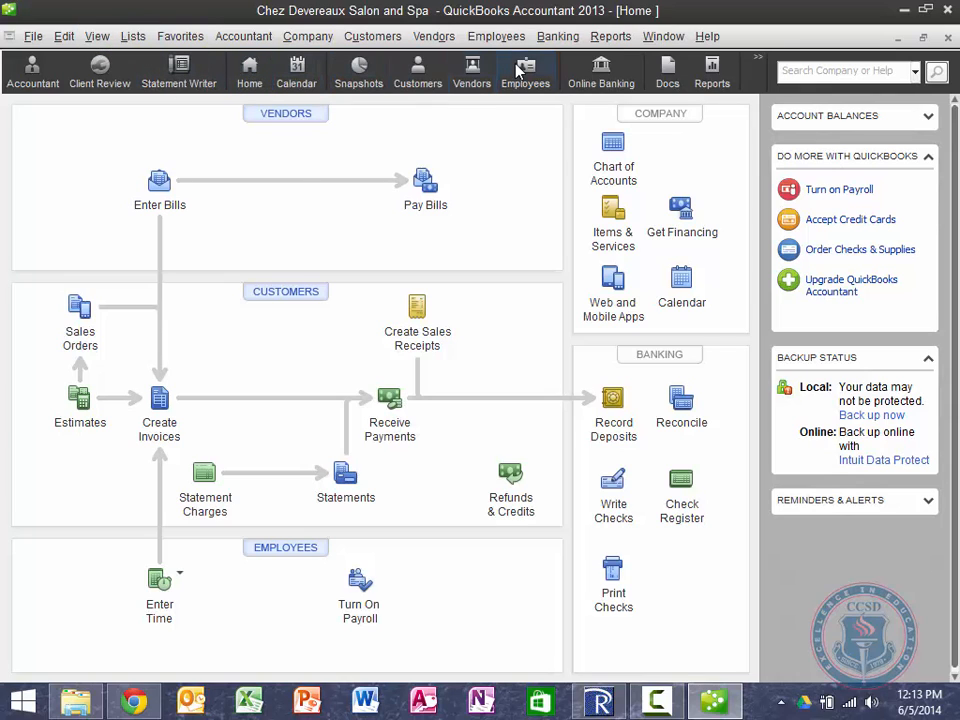
Step: Turn the Favorites menu off and back on from the View menu
left_click(97, 37)
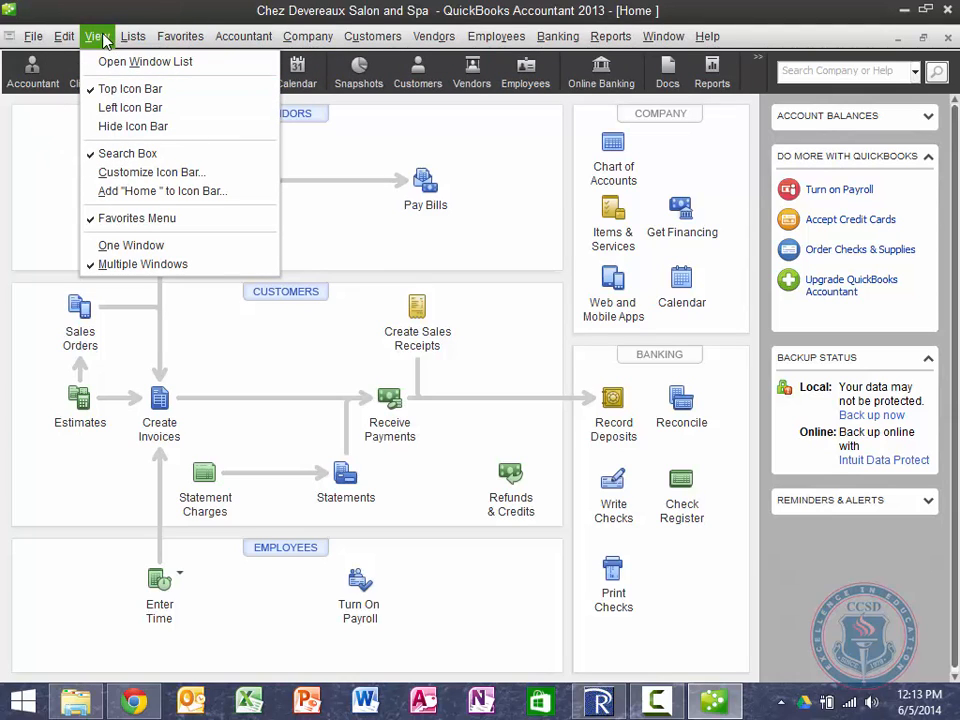
left_click(130, 218)
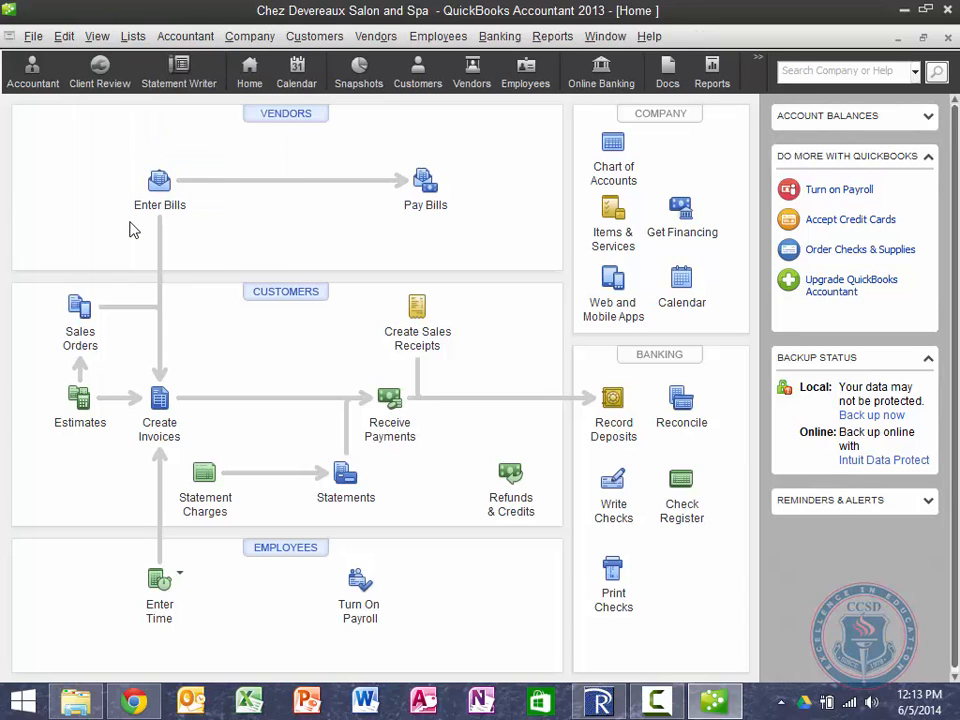
left_click(96, 36)
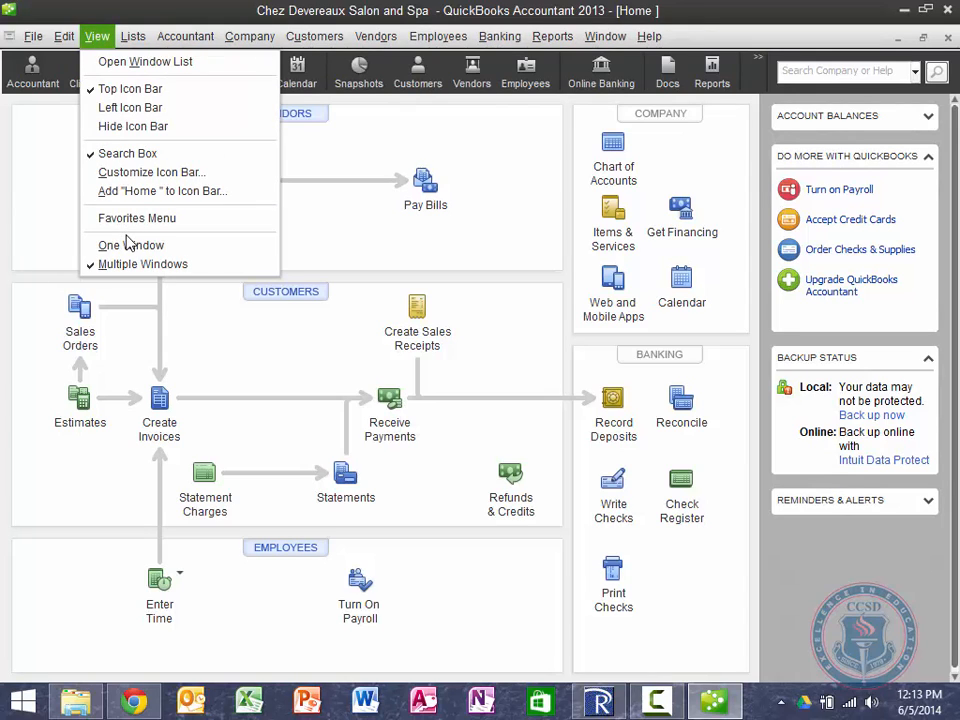
left_click(127, 218)
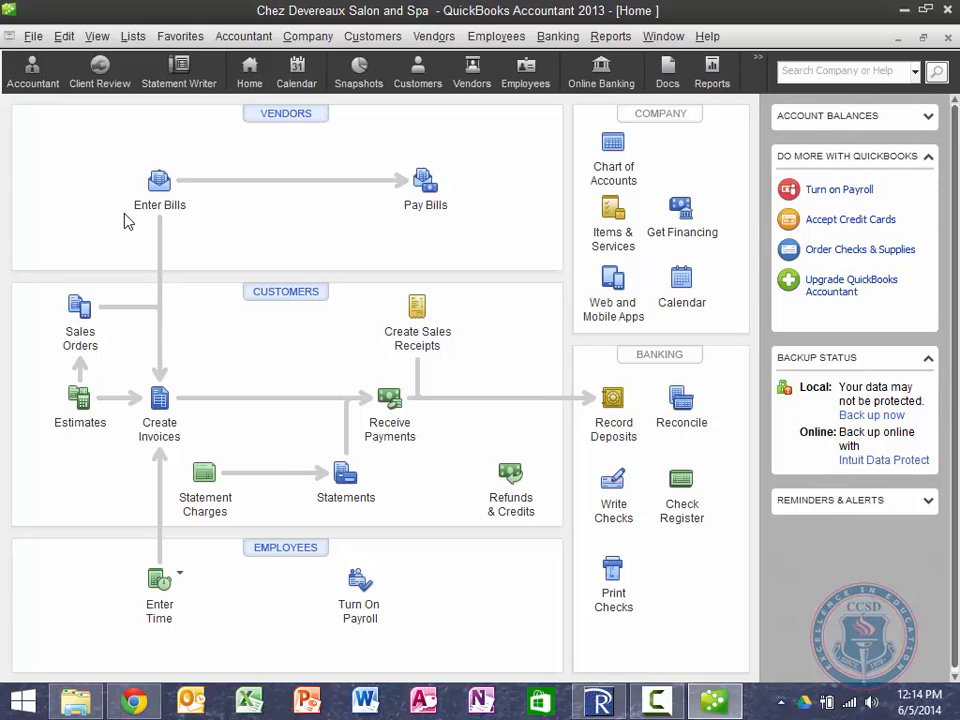
Step: Restore and re-maximize the QuickBooks window, then open the Company menu
double_click(319, 19)
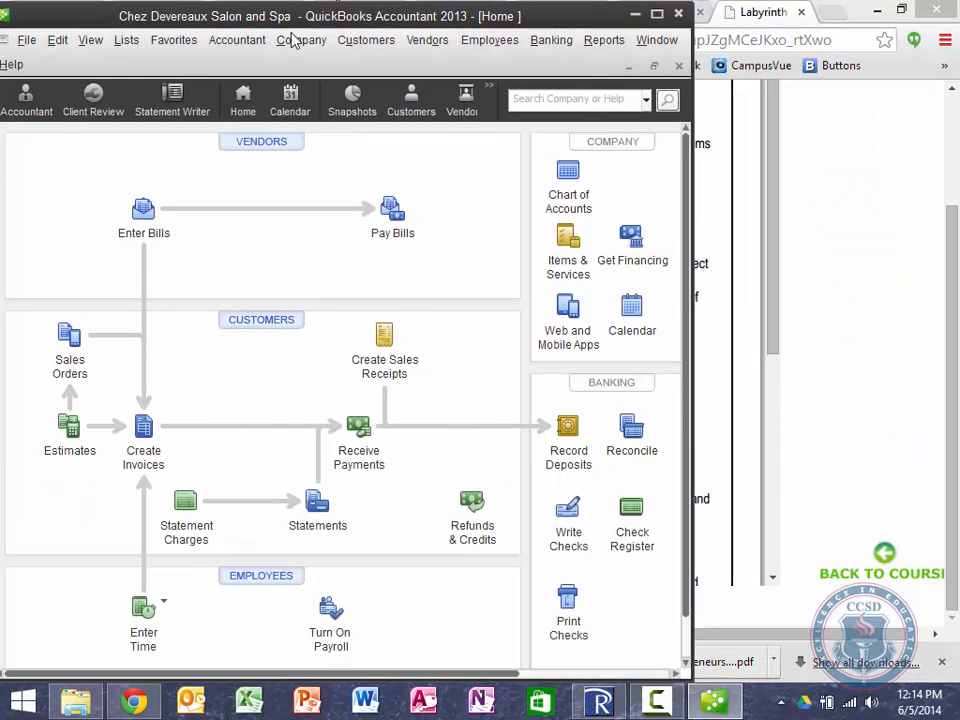
left_click(302, 45)
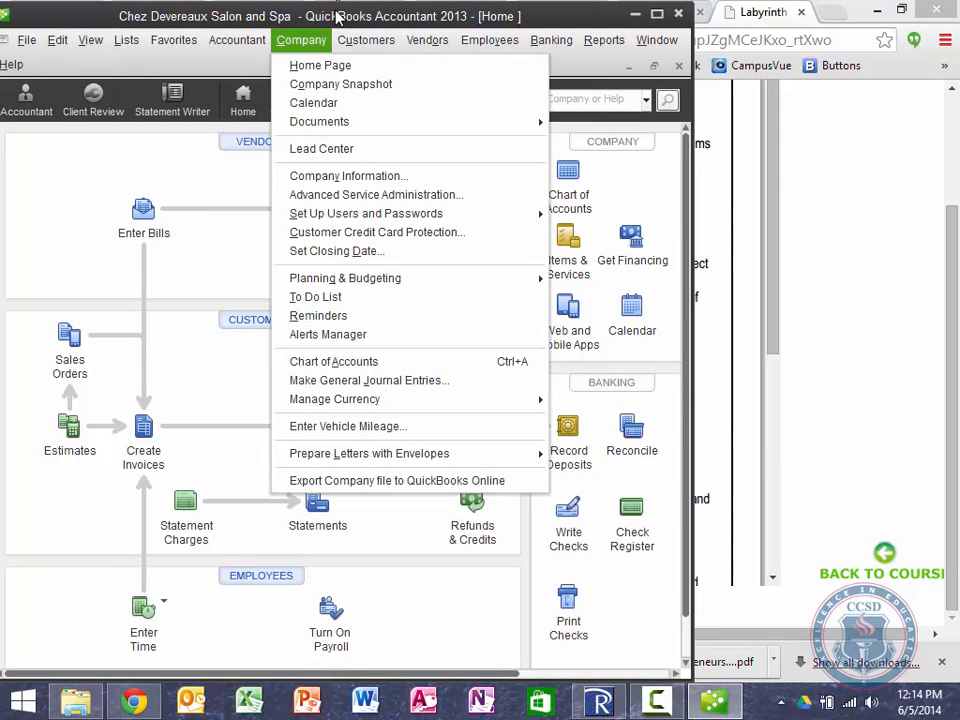
left_click_drag(335, 13, 335, 16)
double_click(321, 22)
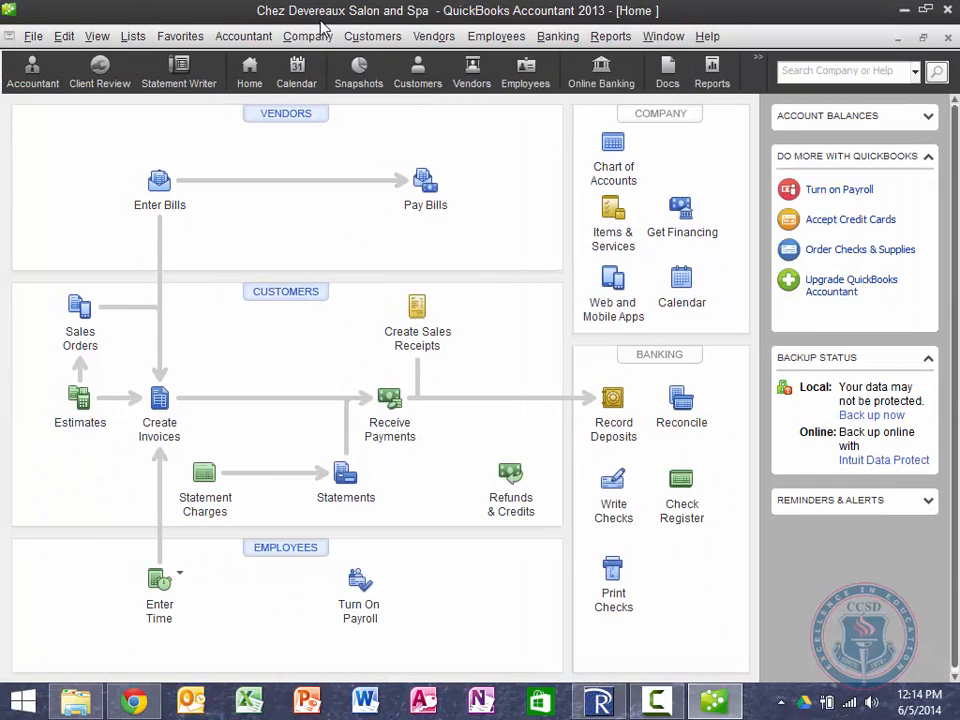
left_click(336, 36)
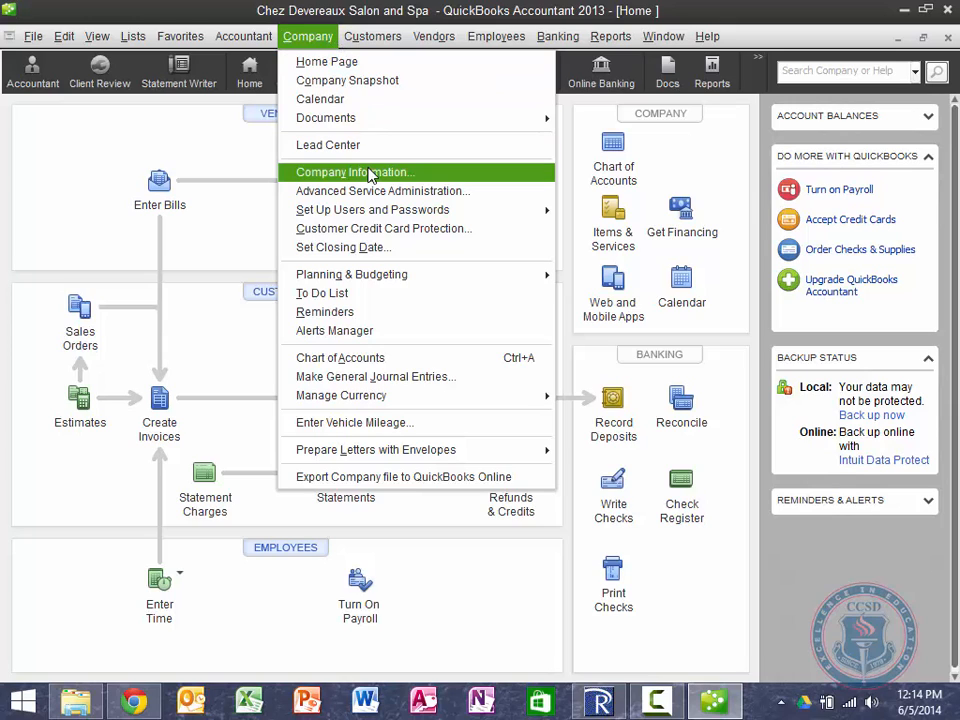
Step: Open Set Up Users, cancel adding a user, and edit the Admin user instead
mouse_move(377, 211)
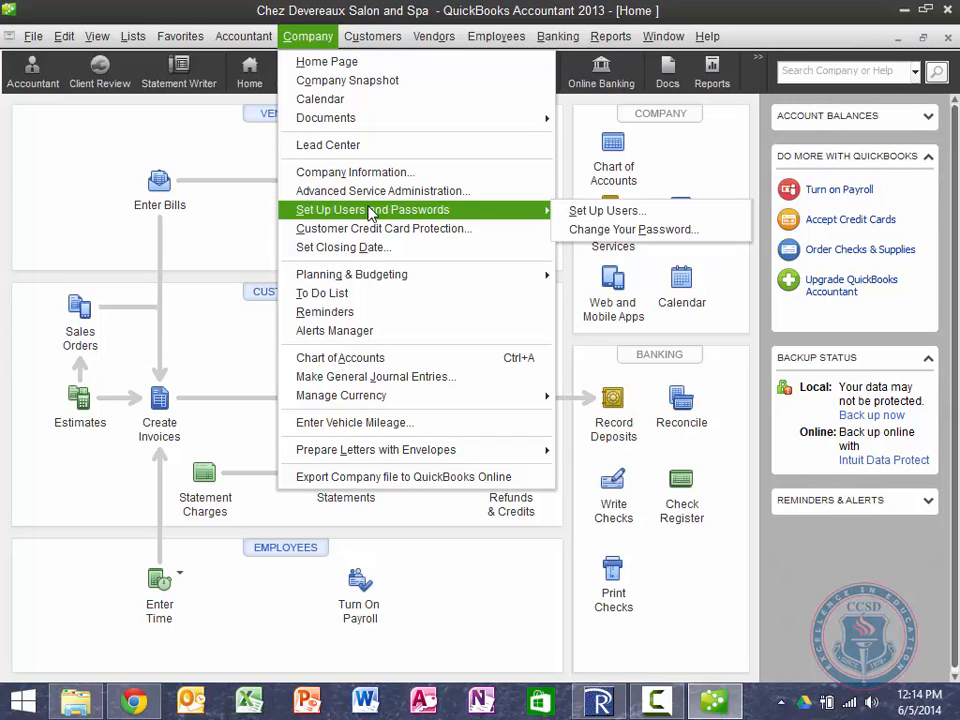
left_click(617, 216)
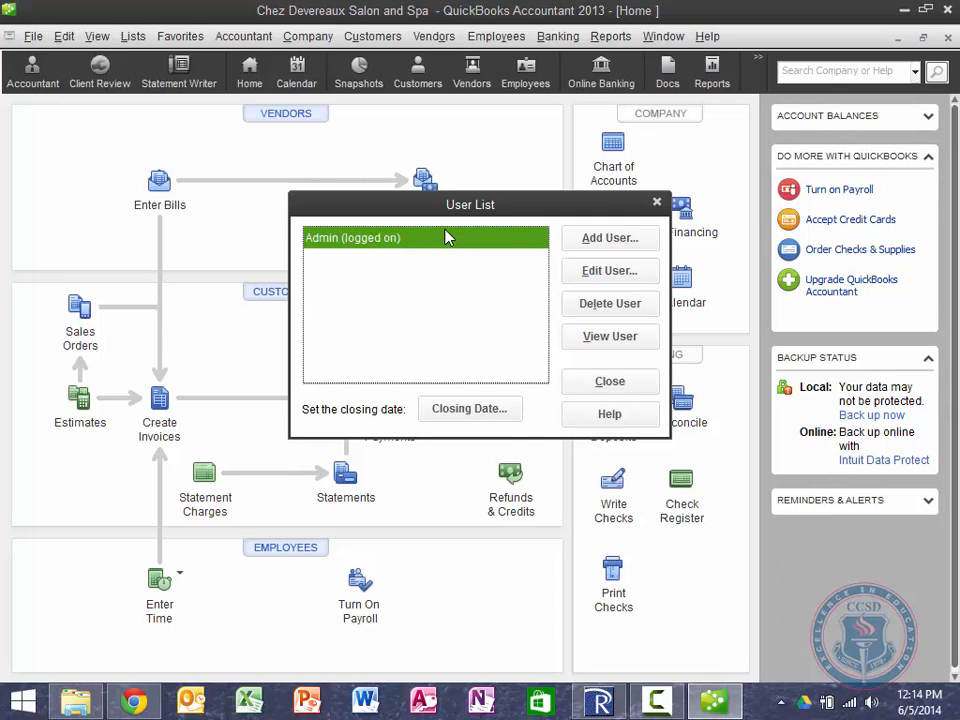
left_click(603, 254)
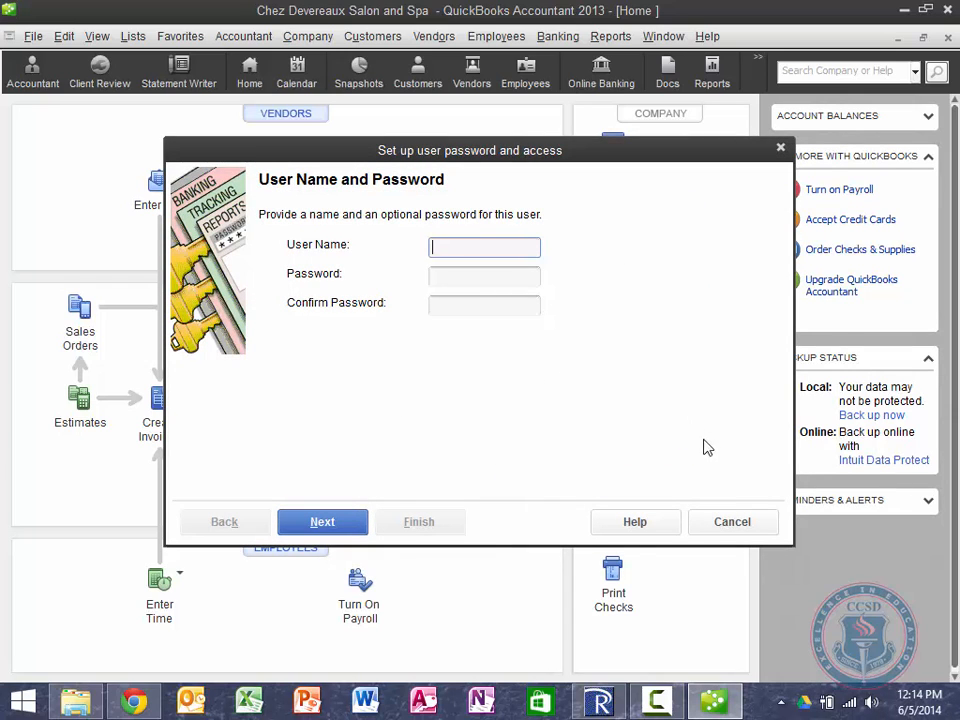
left_click(705, 532)
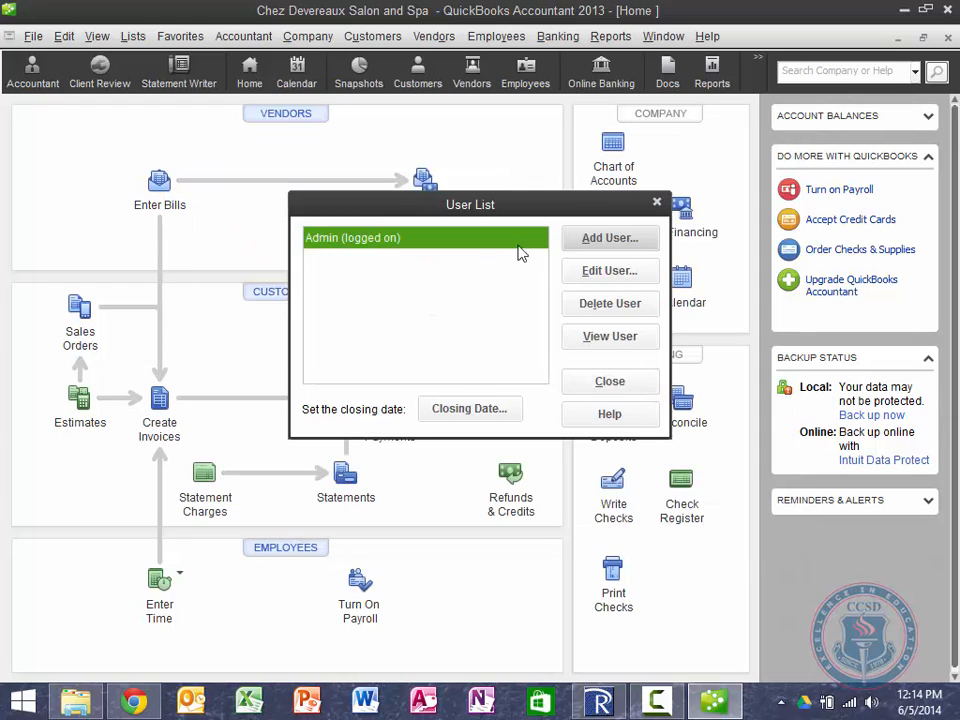
left_click(626, 271)
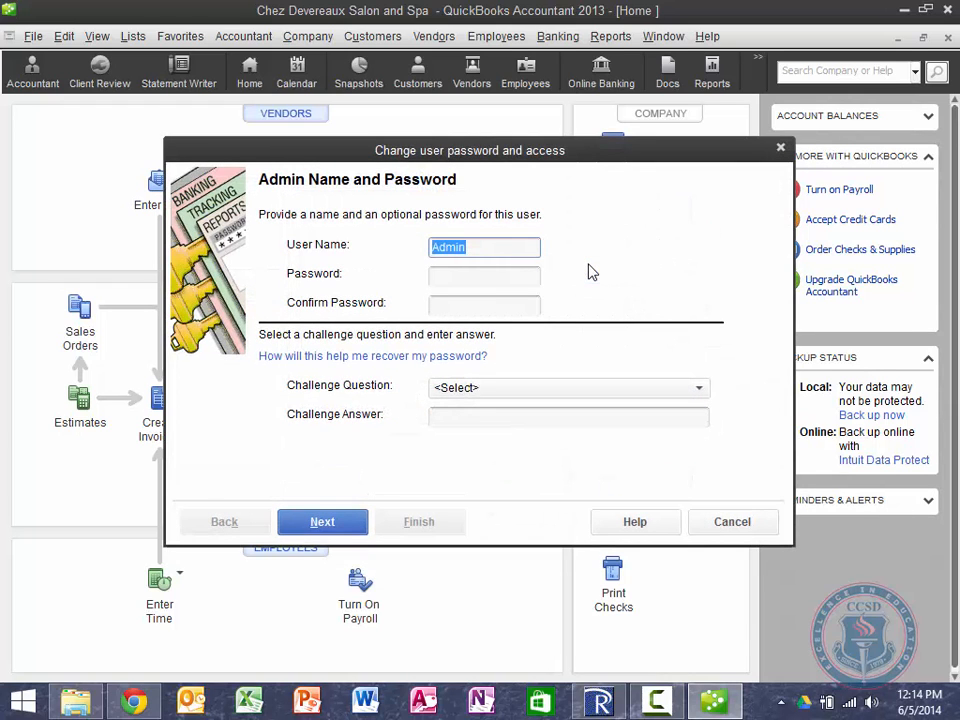
Step: Enter a new admin user name, a confirmed password, and an oldest-nephew challenge answer
type("Lisa")
key("Tab")
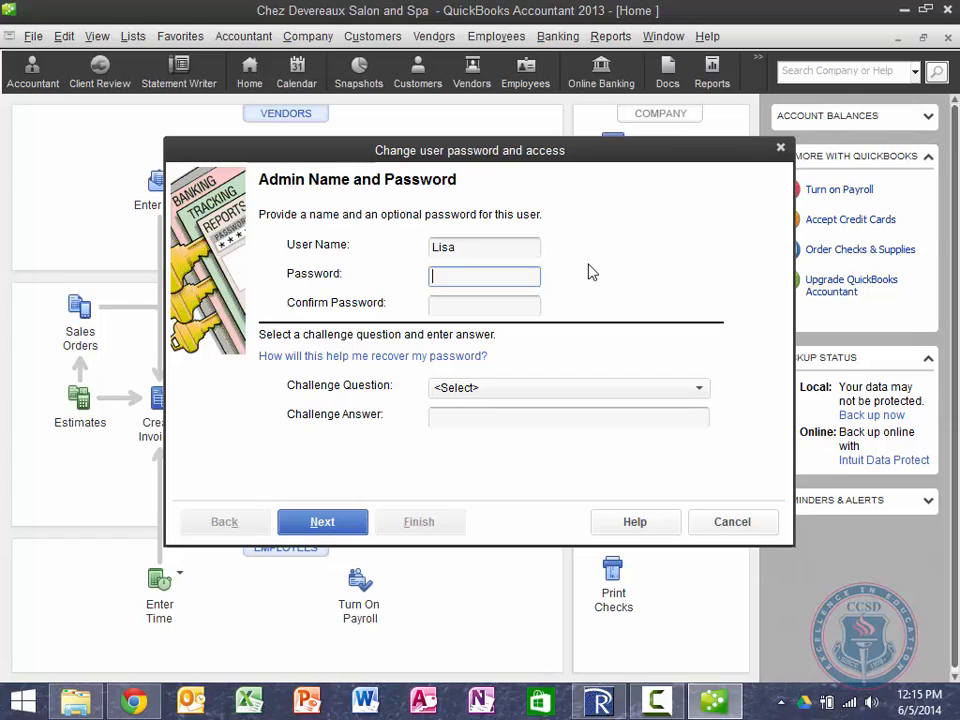
type("****")
key("Tab")
type("****")
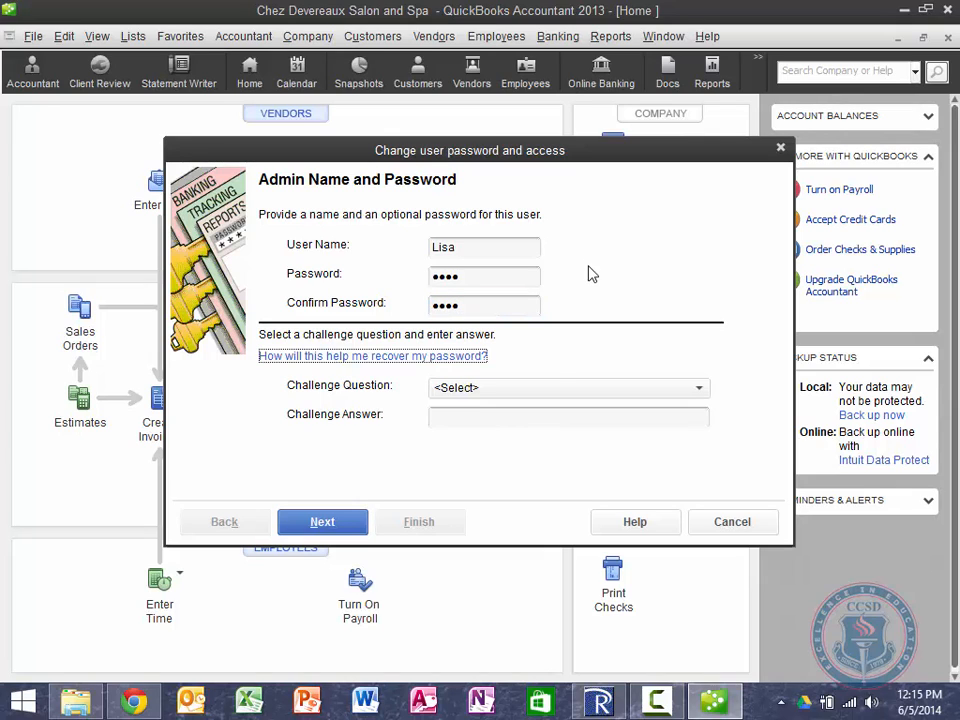
left_click(546, 389)
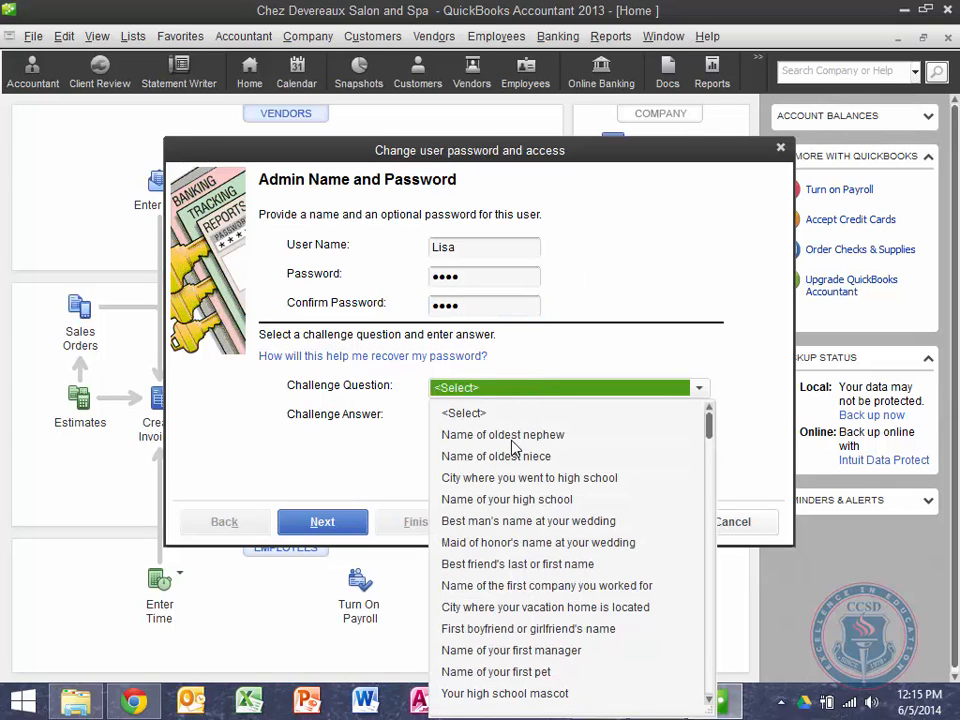
left_click(519, 437)
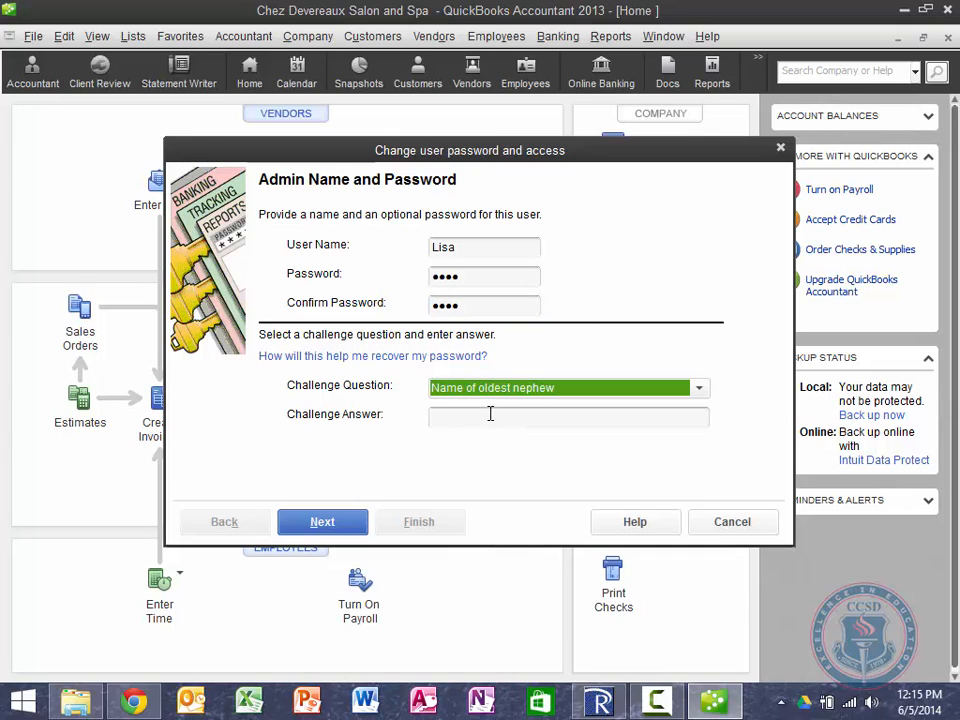
left_click(490, 414)
type("****")
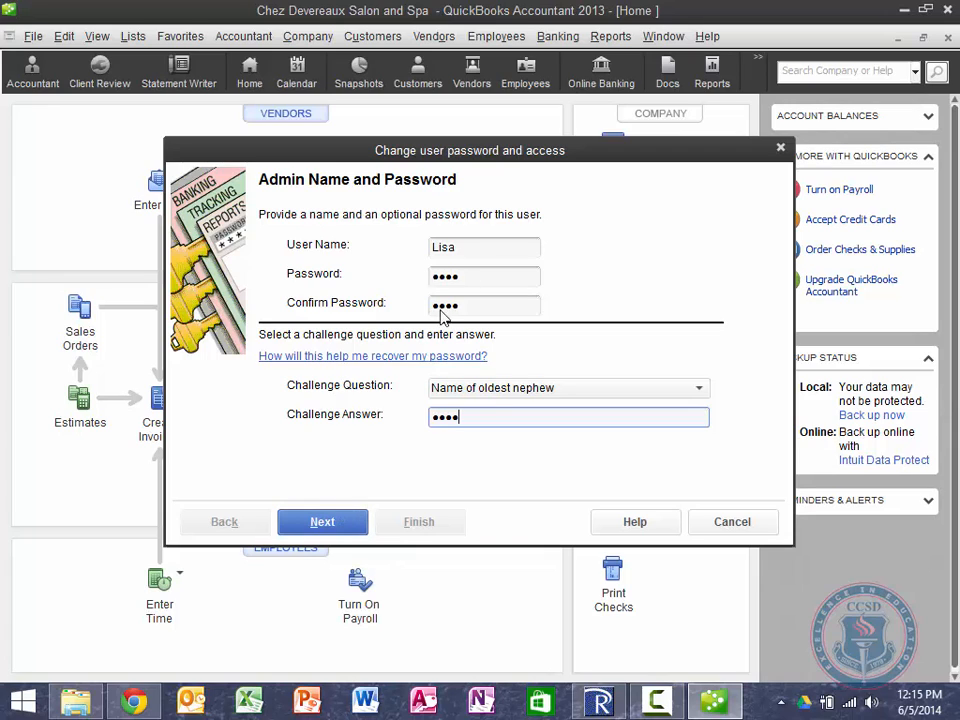
Step: Replace the password, switch to the high-school challenge question with its answer, and save
left_click(484, 281)
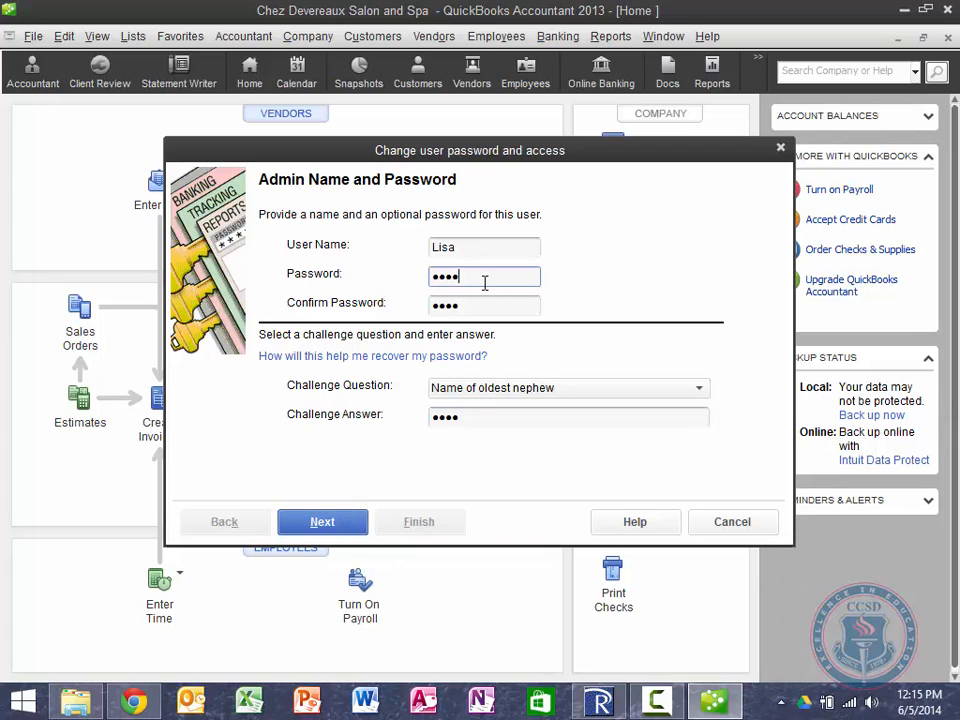
key("shift+Left")
key("shift+Left")
key("shift+Left")
key("shift+Left")
type("•••••••")
key("Tab")
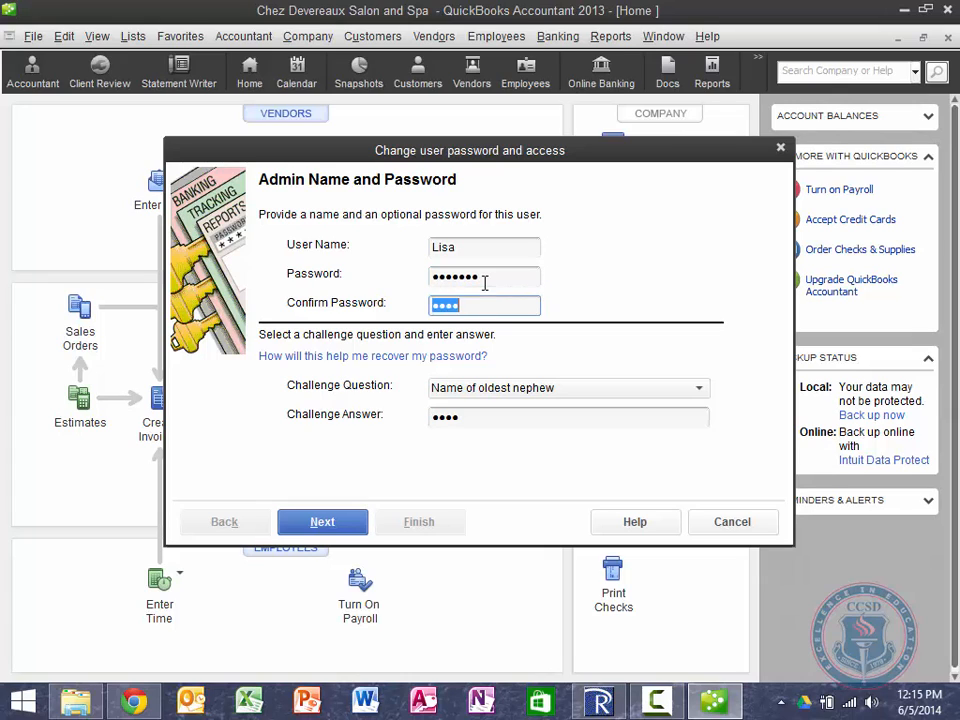
type("•••••••")
key("Tab")
key("Down")
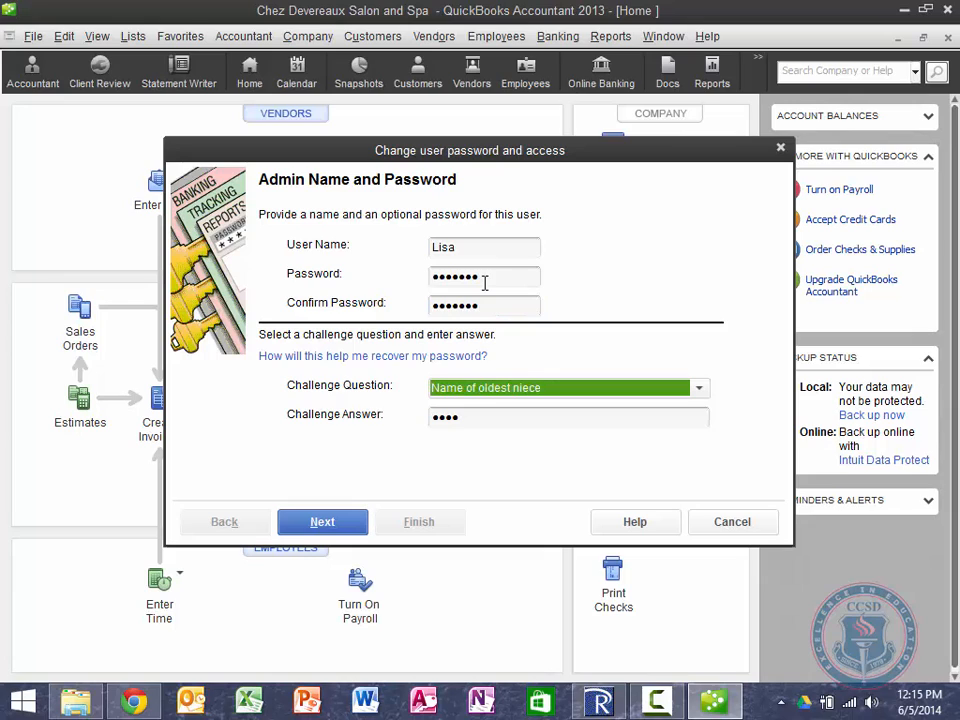
key("Down")
key("Tab")
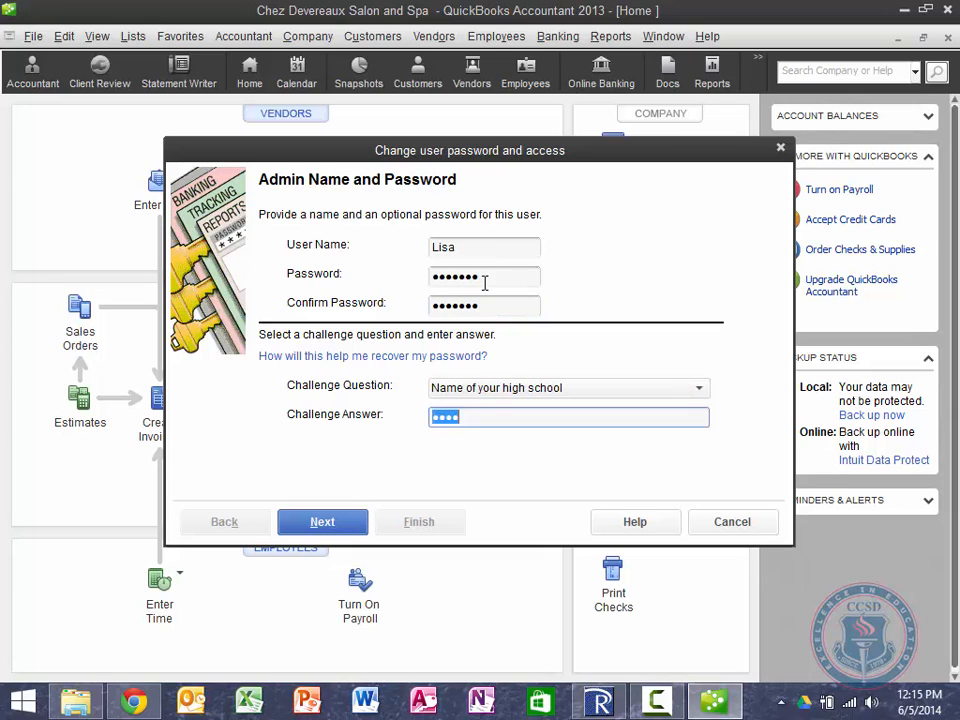
type("*********")
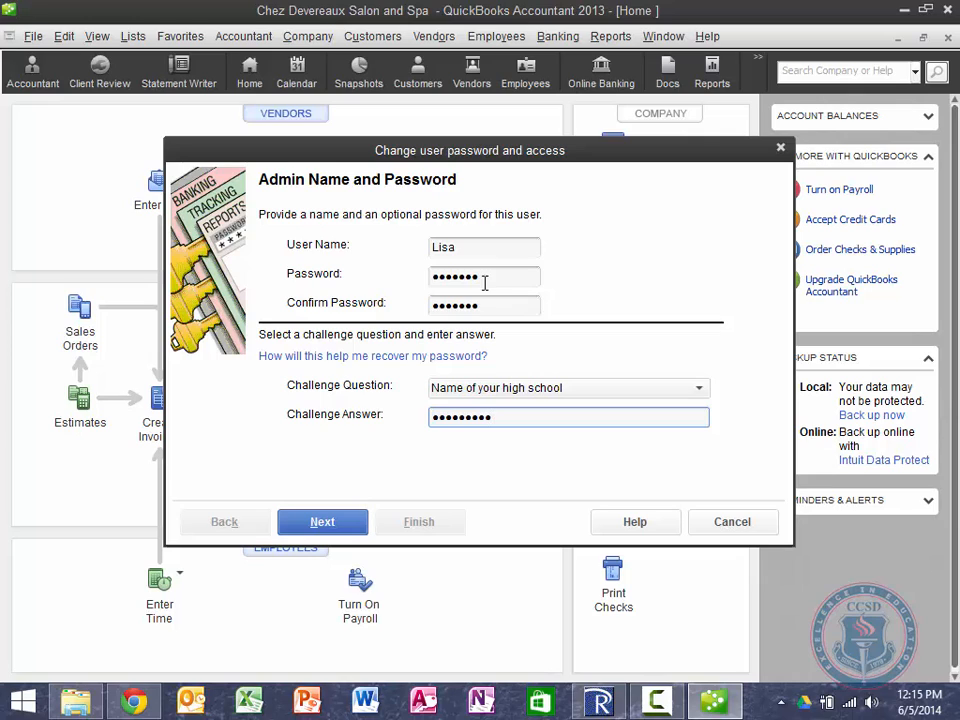
left_click(350, 531)
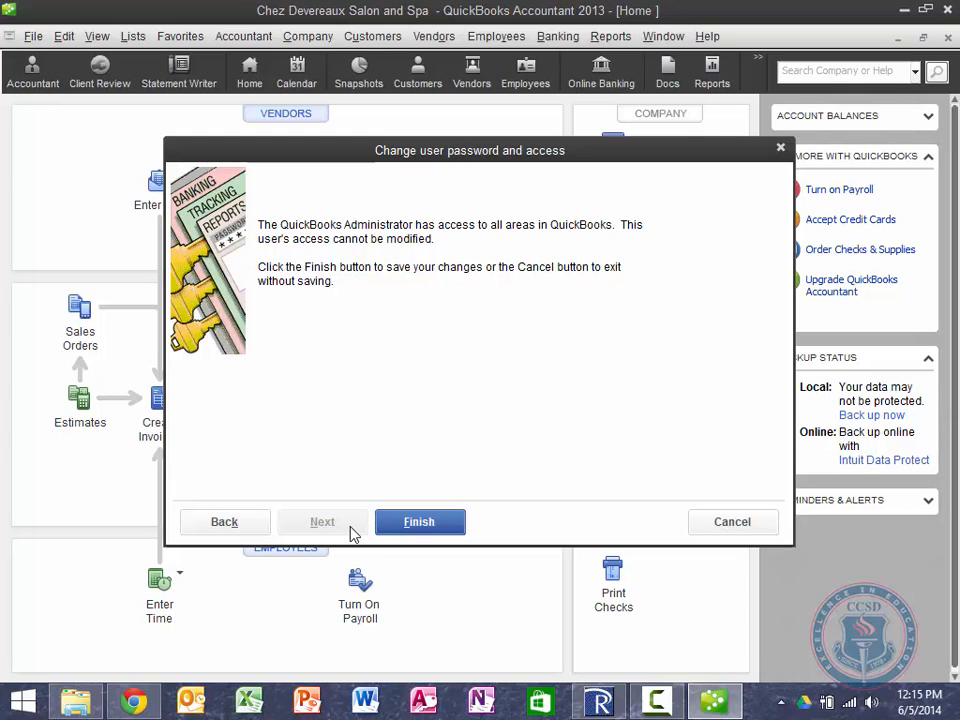
left_click(388, 530)
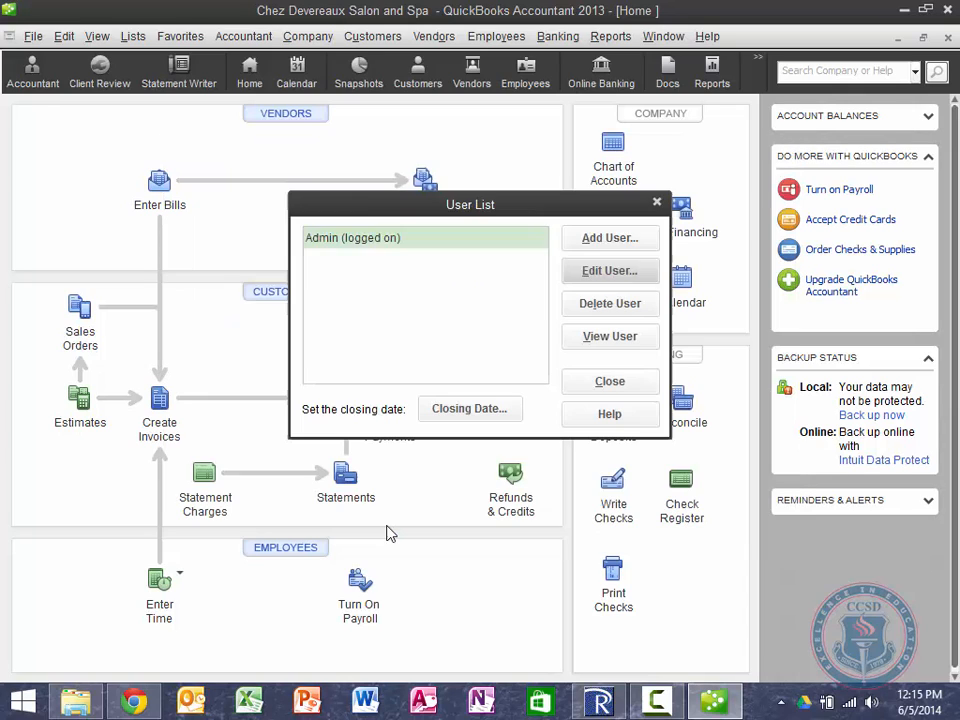
Step: Add a new user with their name and a confirmed password, then continue to access choices
left_click(612, 245)
type("Bill")
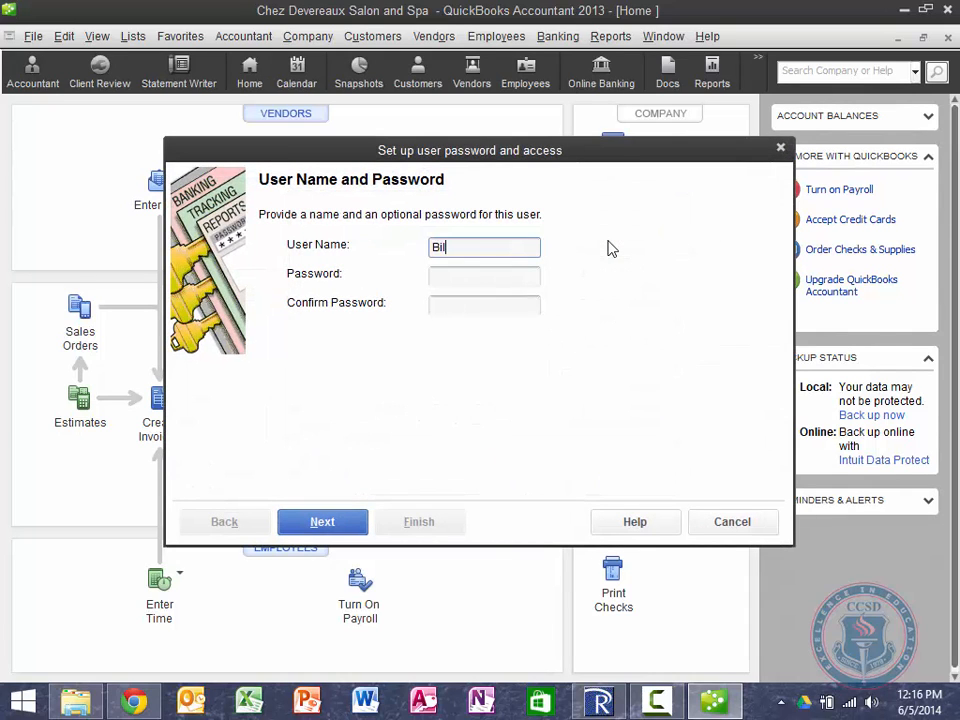
key("Tab")
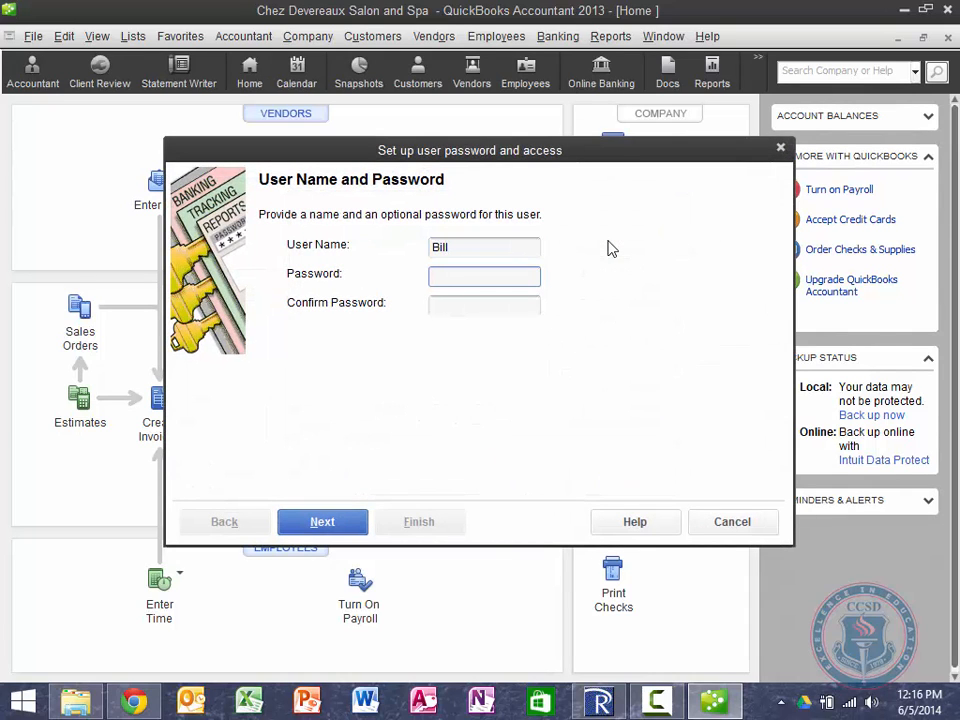
type("bill123")
key("Tab")
type("bil")
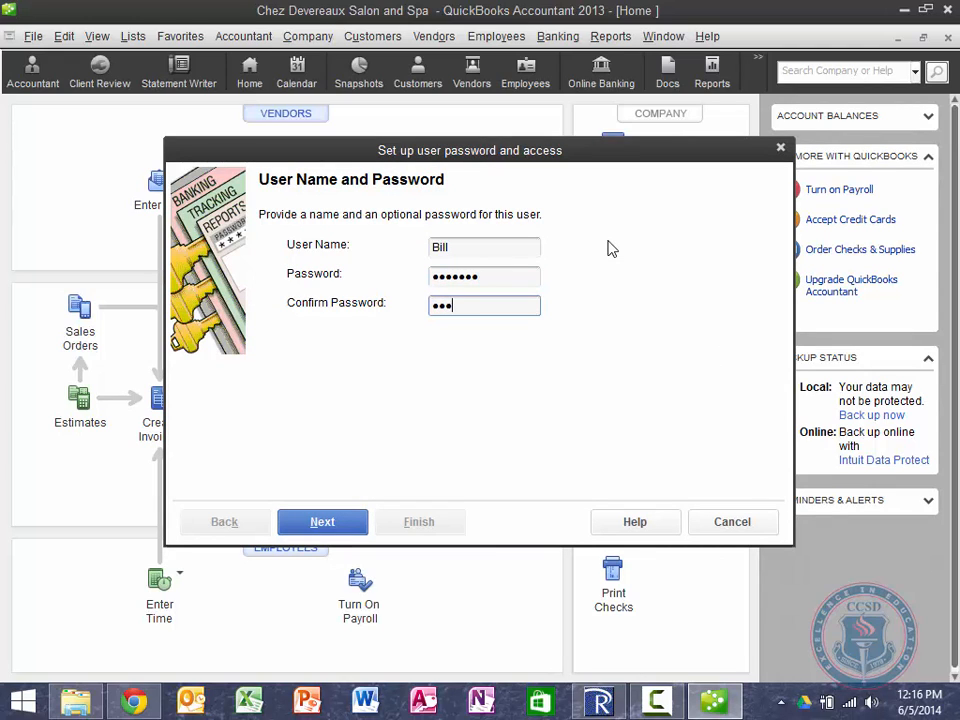
type("l123")
left_click(318, 524)
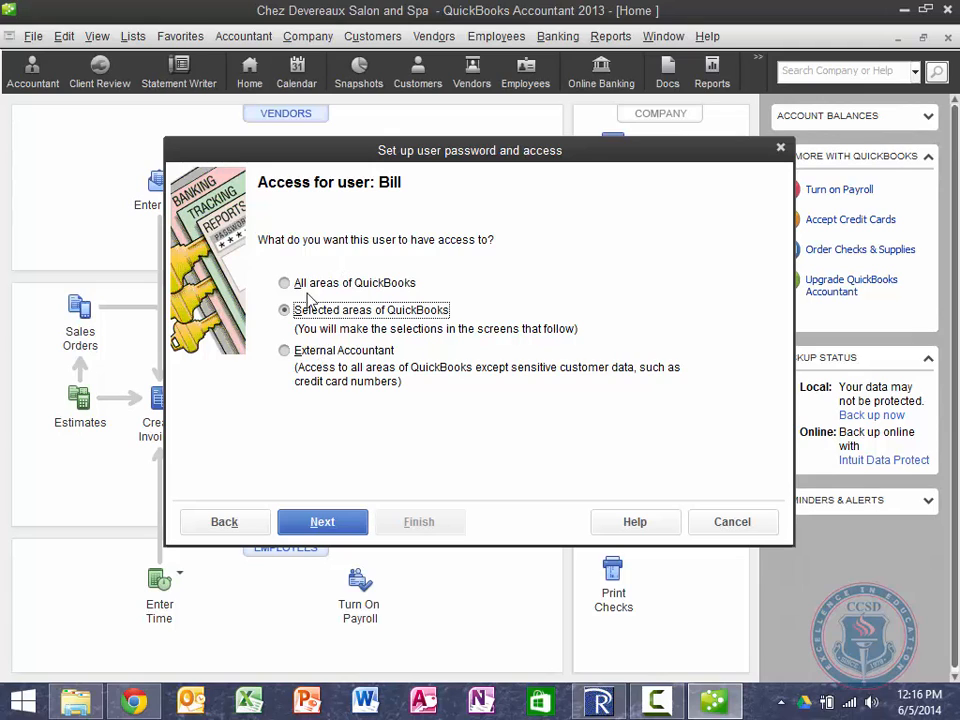
Step: Give Bill access to selected areas only, with full Sales and Accounts Receivable access, and finish setup
left_click(403, 318)
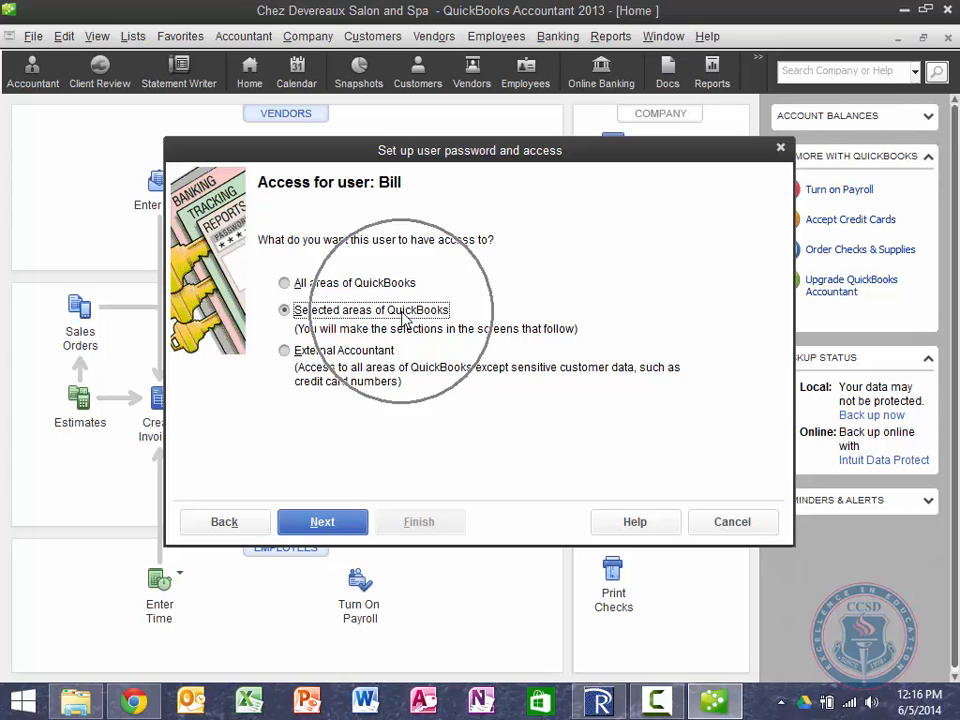
left_click(336, 521)
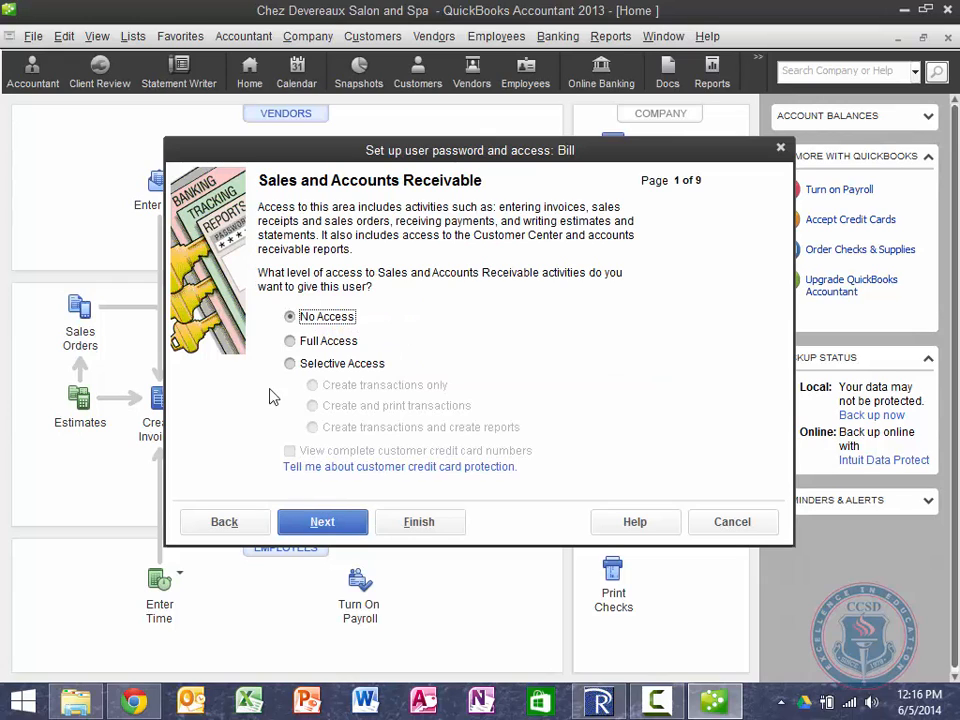
left_click(290, 342)
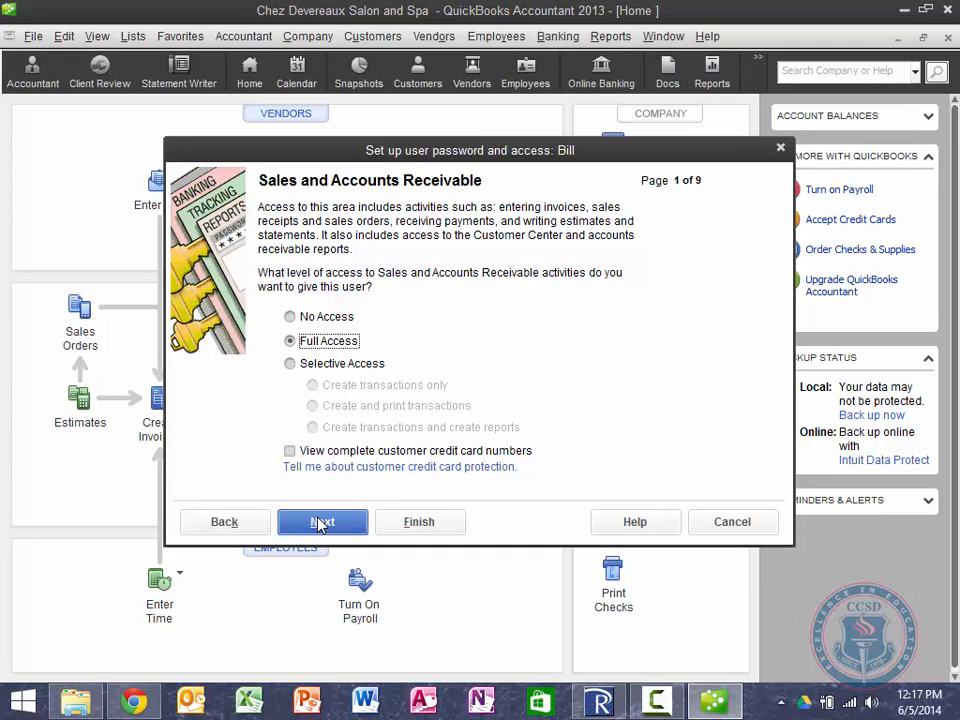
left_click(405, 522)
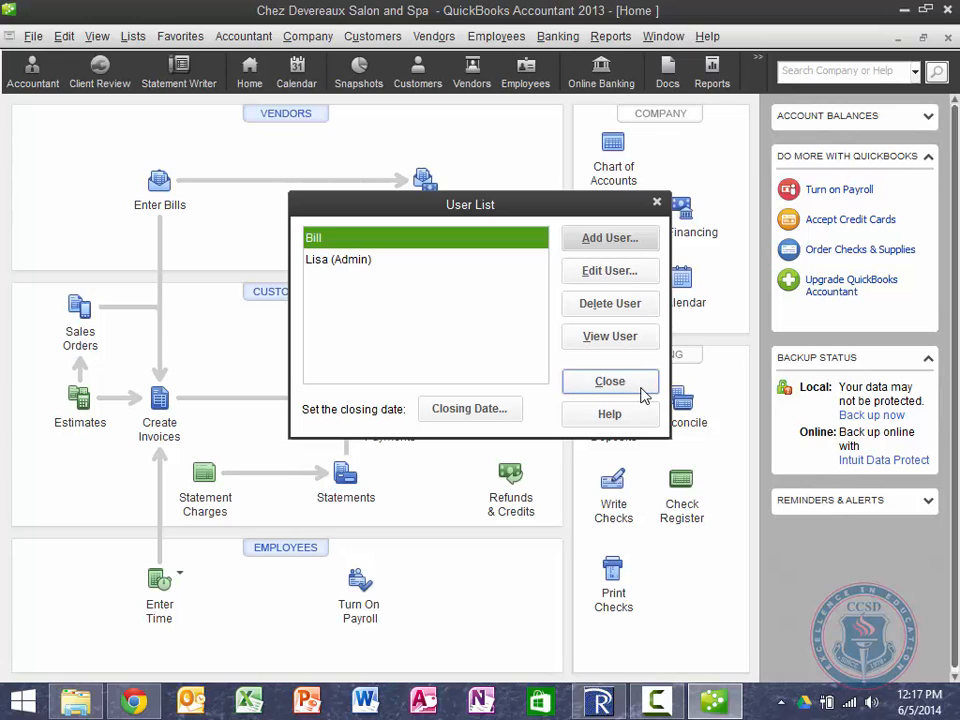
Step: Select Bill in the User List and open his settings with Edit User
left_click(510, 259)
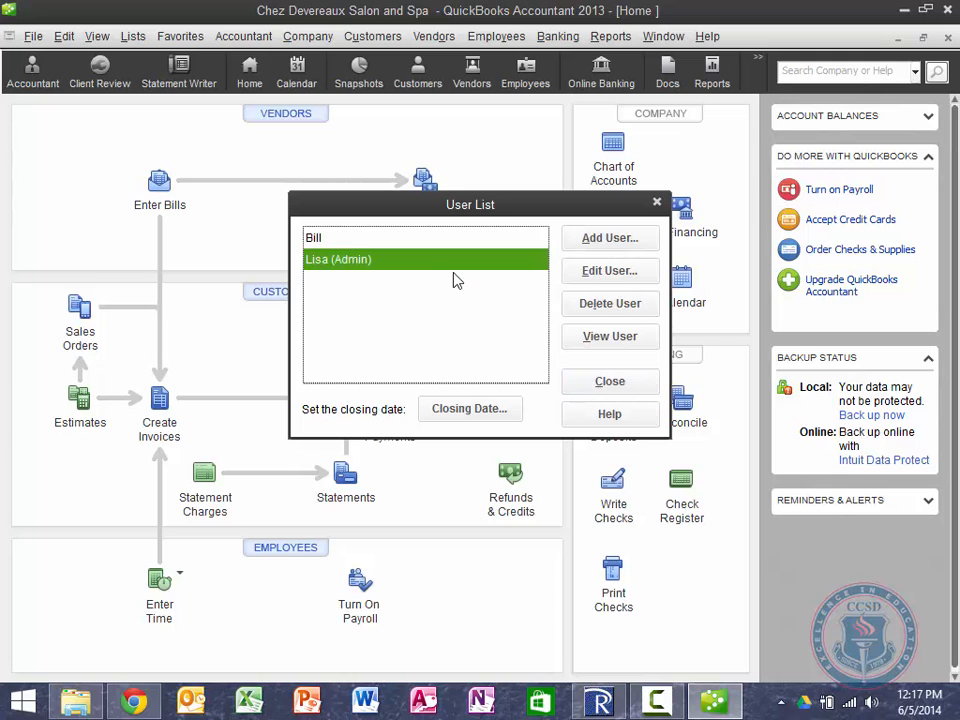
left_click(422, 246)
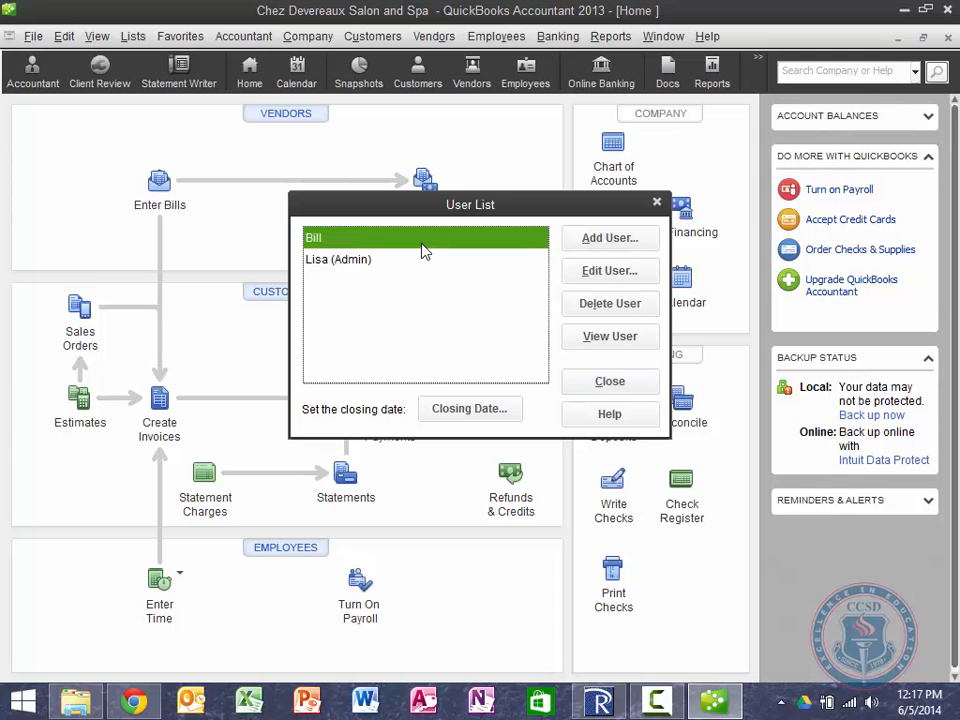
left_click(622, 279)
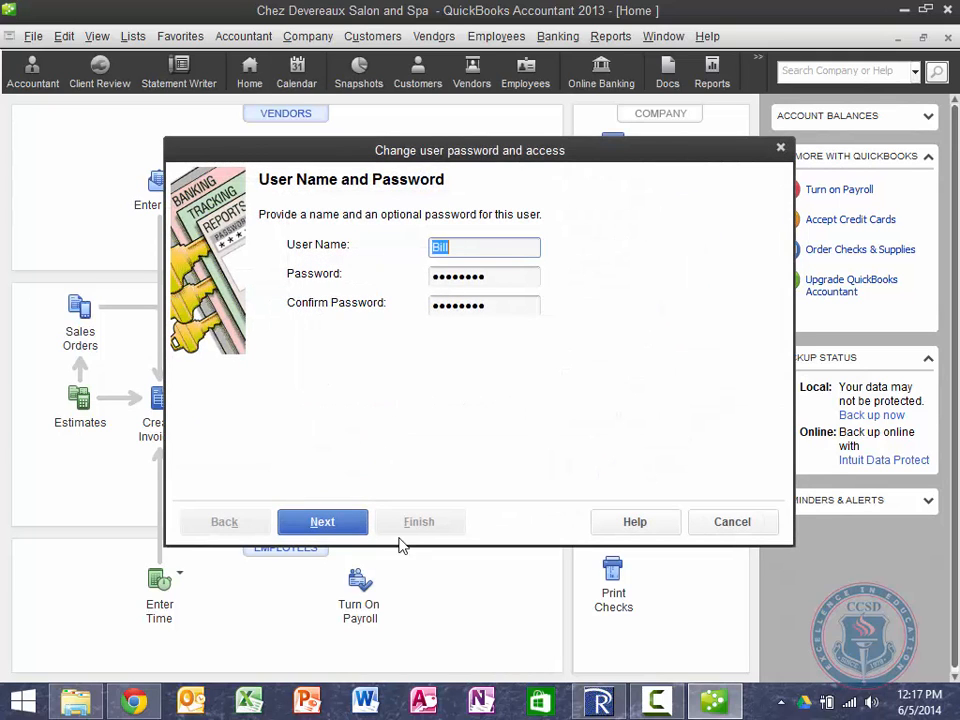
Step: Give Bill Selective Access to Purchases and Accounts Payable, 'Create transactions only', then finish the wizard
left_click(316, 535)
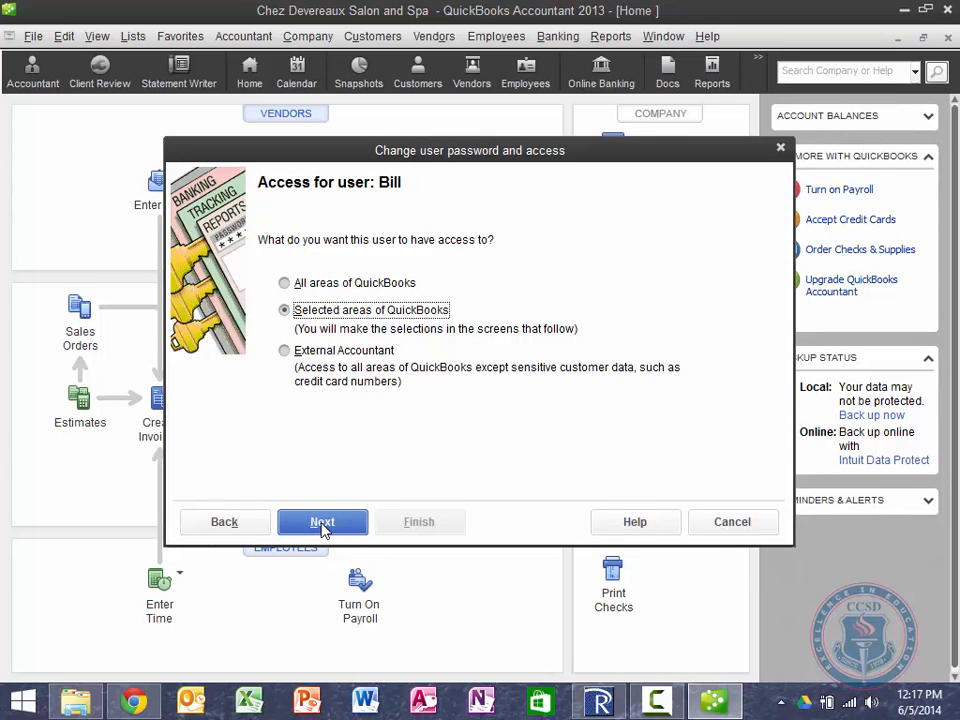
left_click(322, 525)
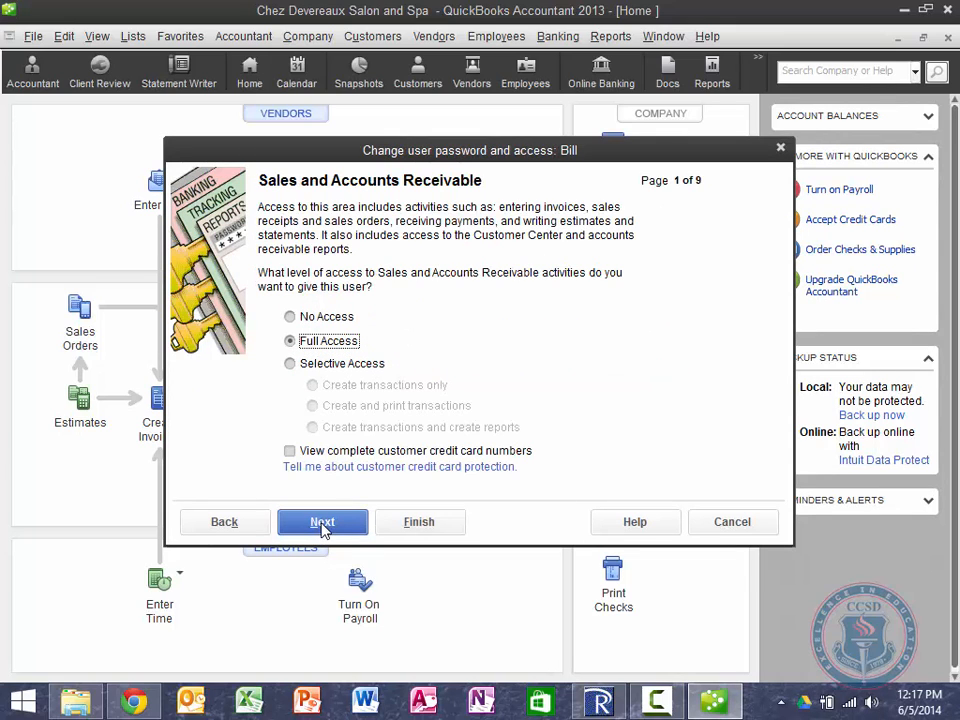
left_click(322, 527)
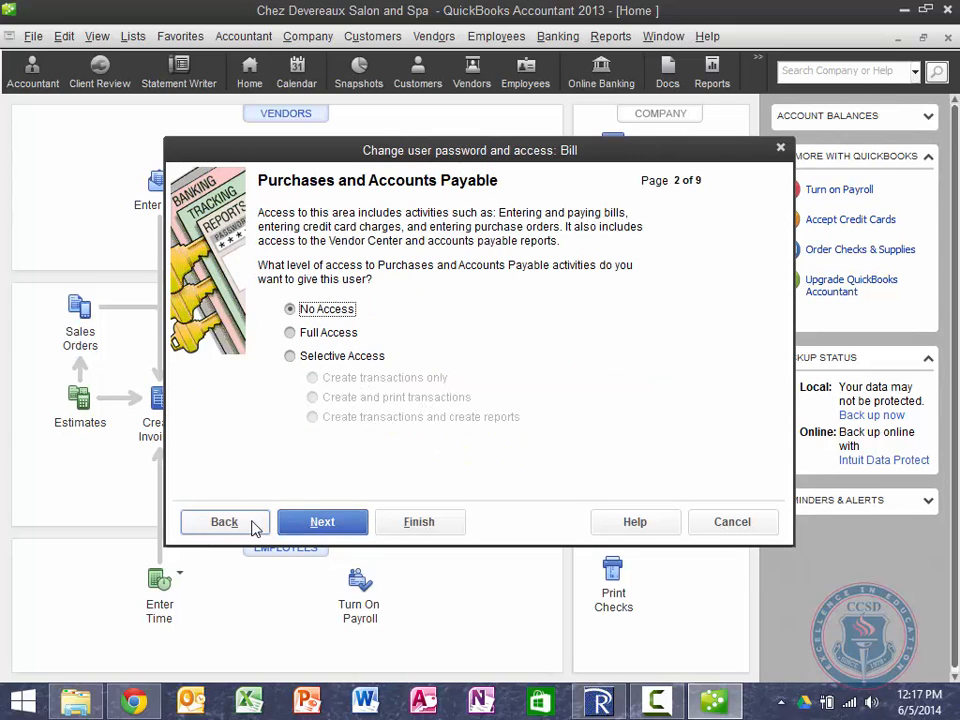
left_click(224, 530)
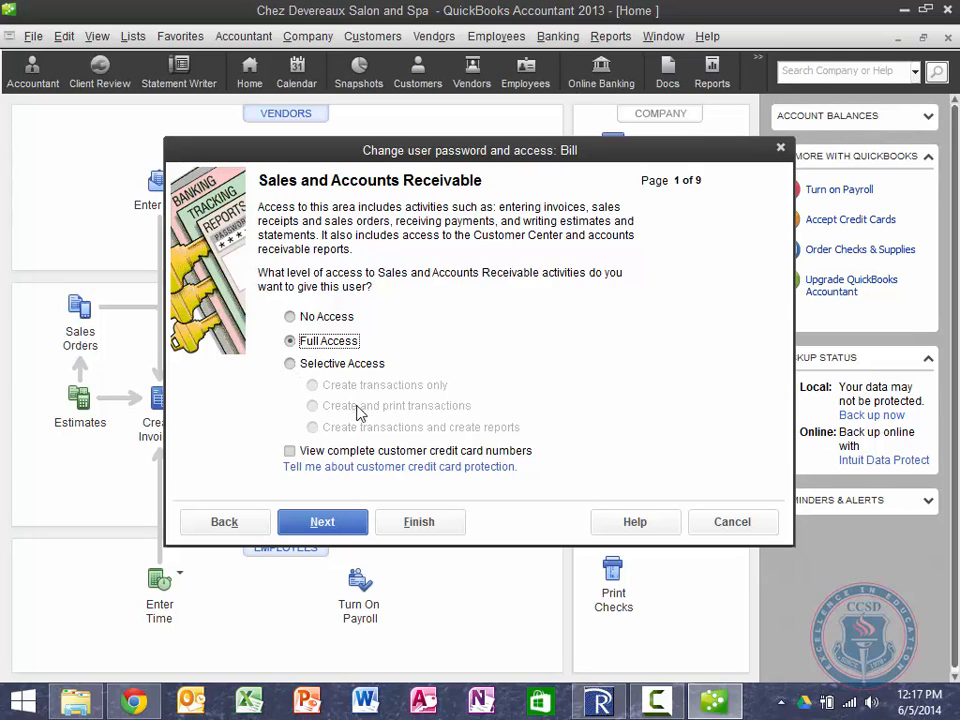
left_click(323, 530)
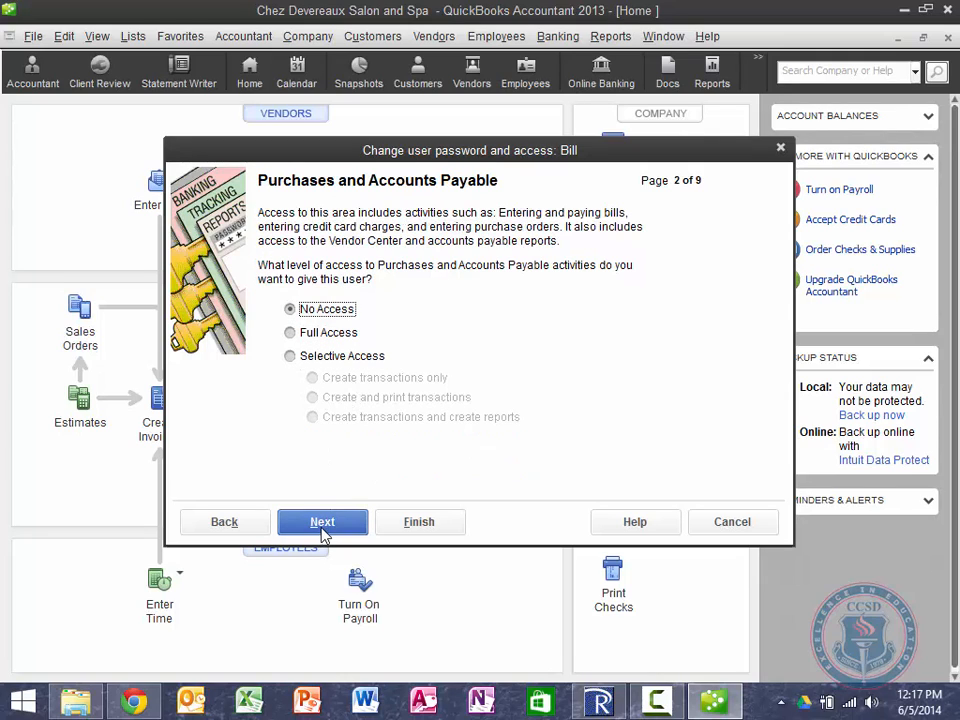
left_click(290, 357)
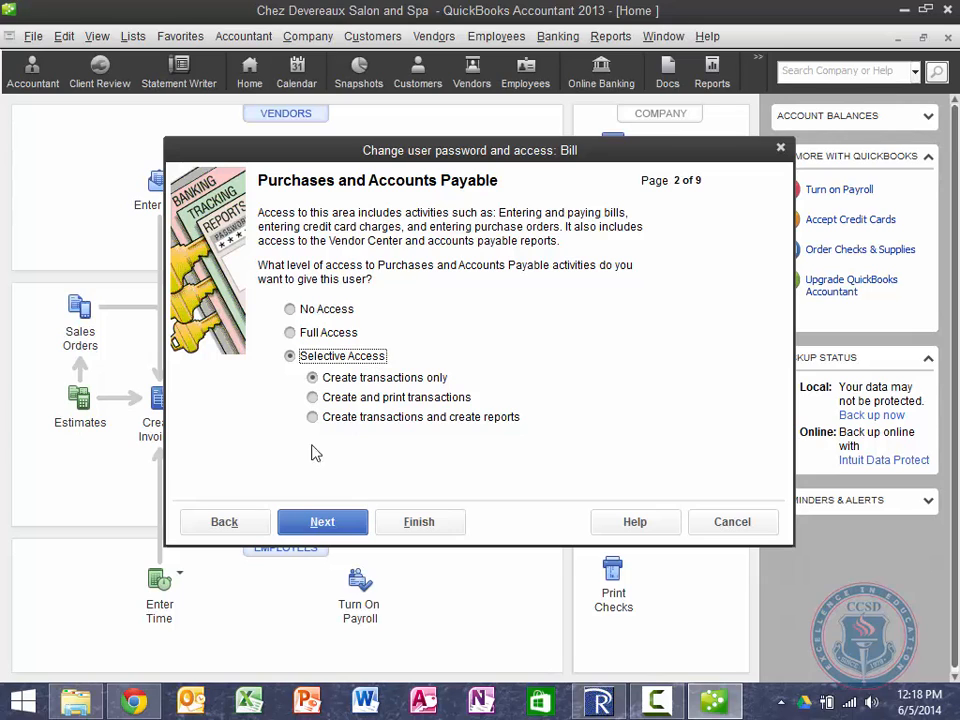
left_click(321, 532)
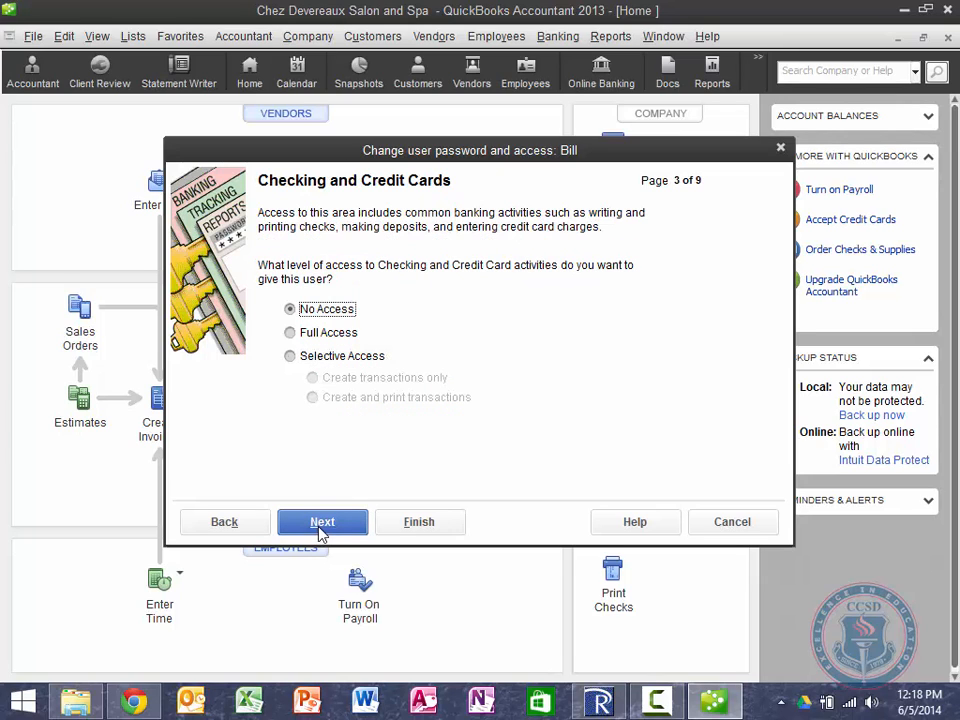
left_click(418, 522)
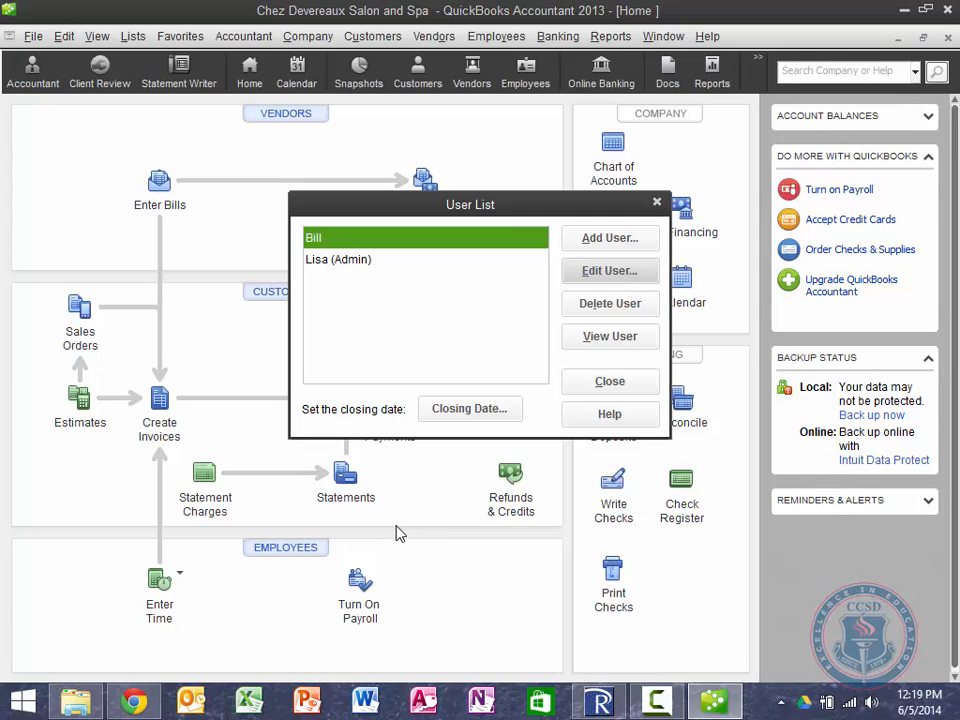
mouse_move(147, 703)
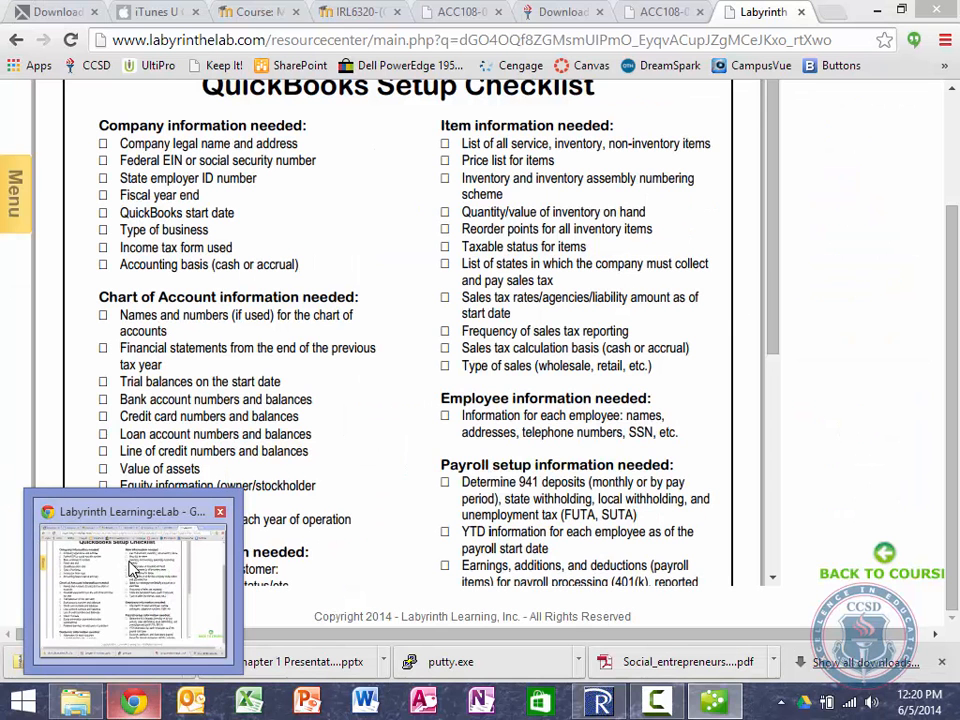
left_click(133, 571)
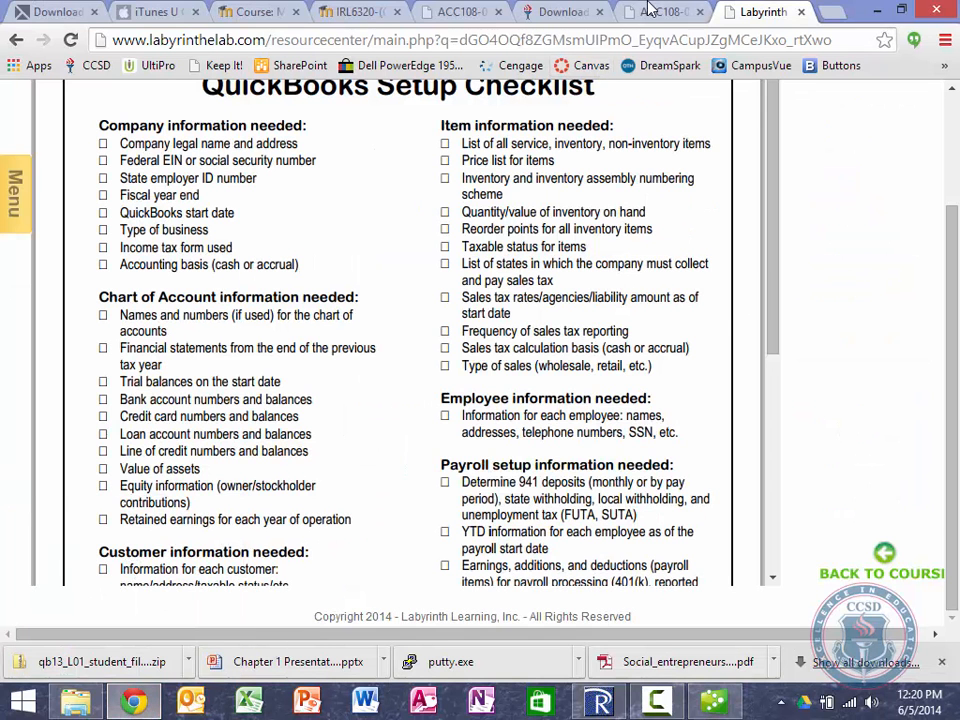
left_click(648, 11)
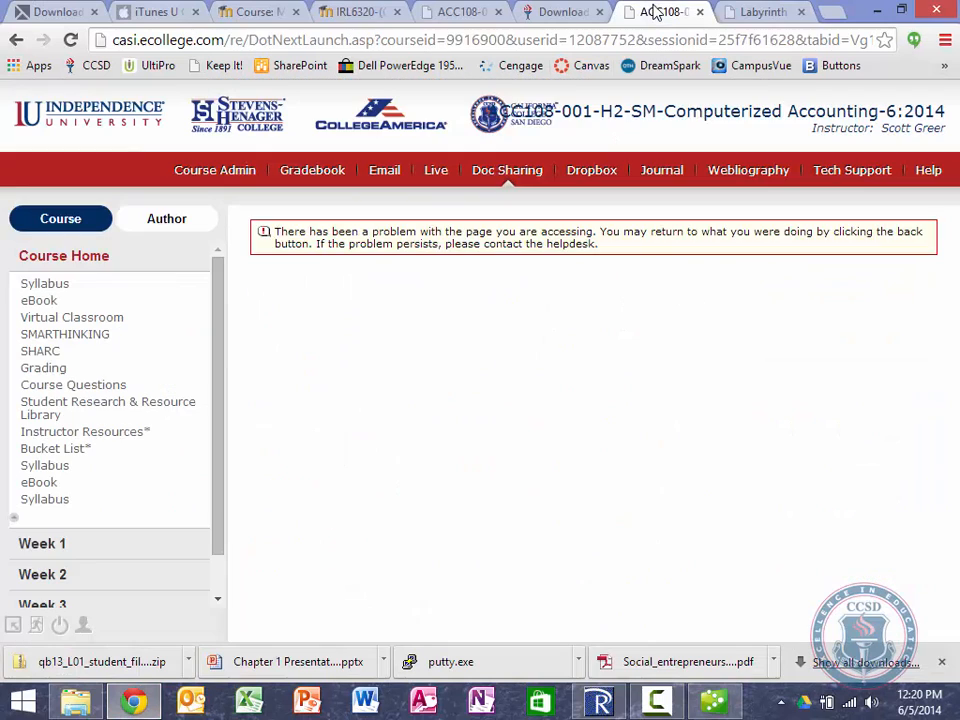
left_click(51, 541)
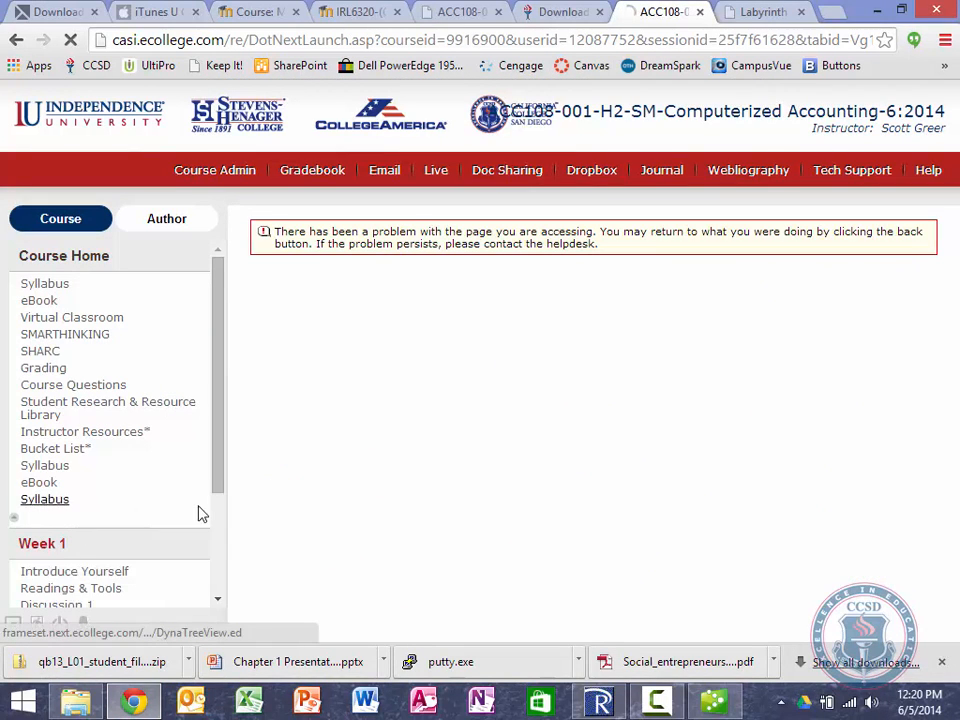
left_click(218, 600)
left_click(218, 600)
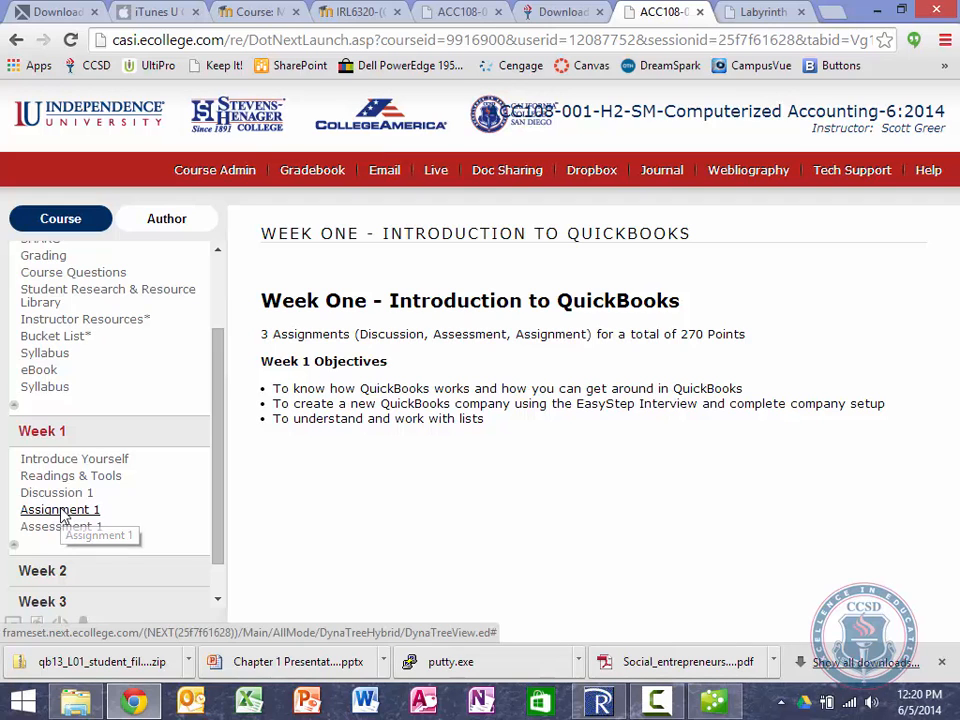
left_click(62, 512)
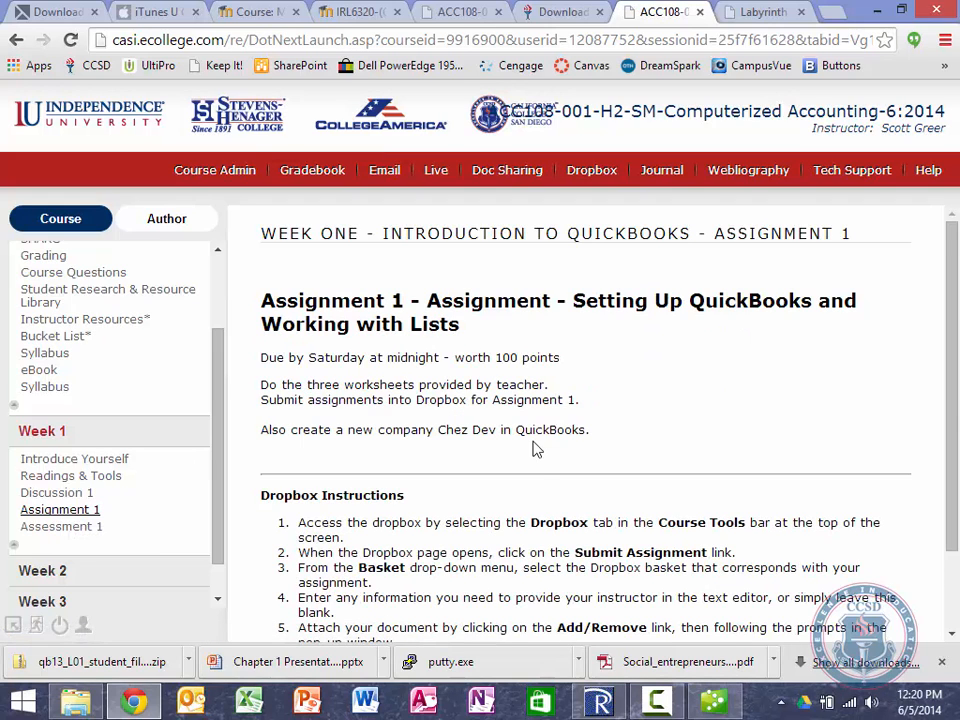
scroll(535, 450, "down", 1)
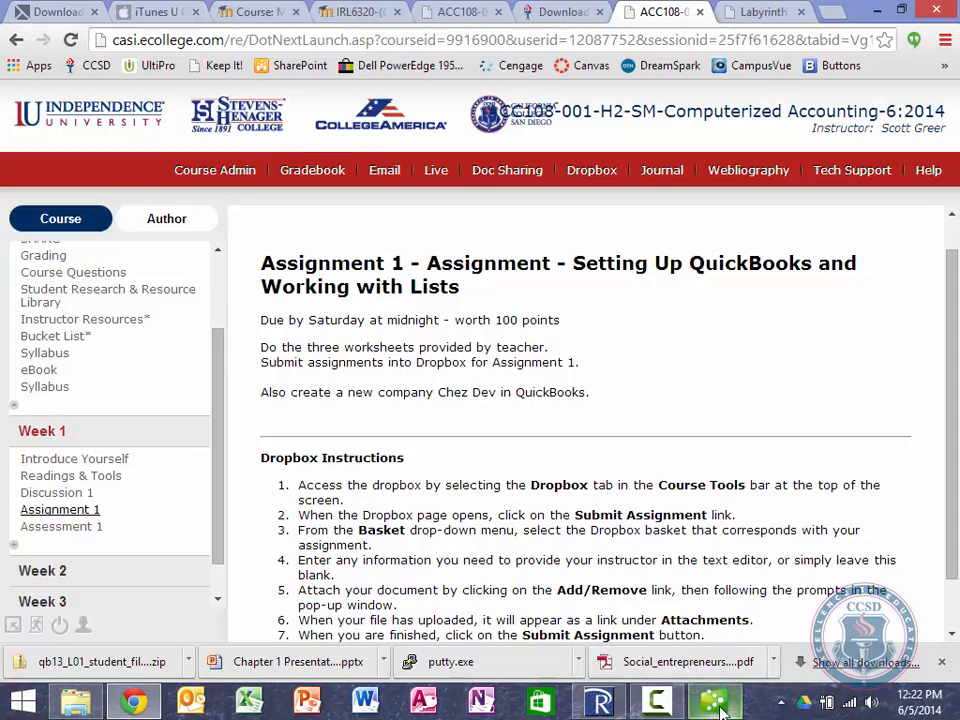
mouse_move(713, 702)
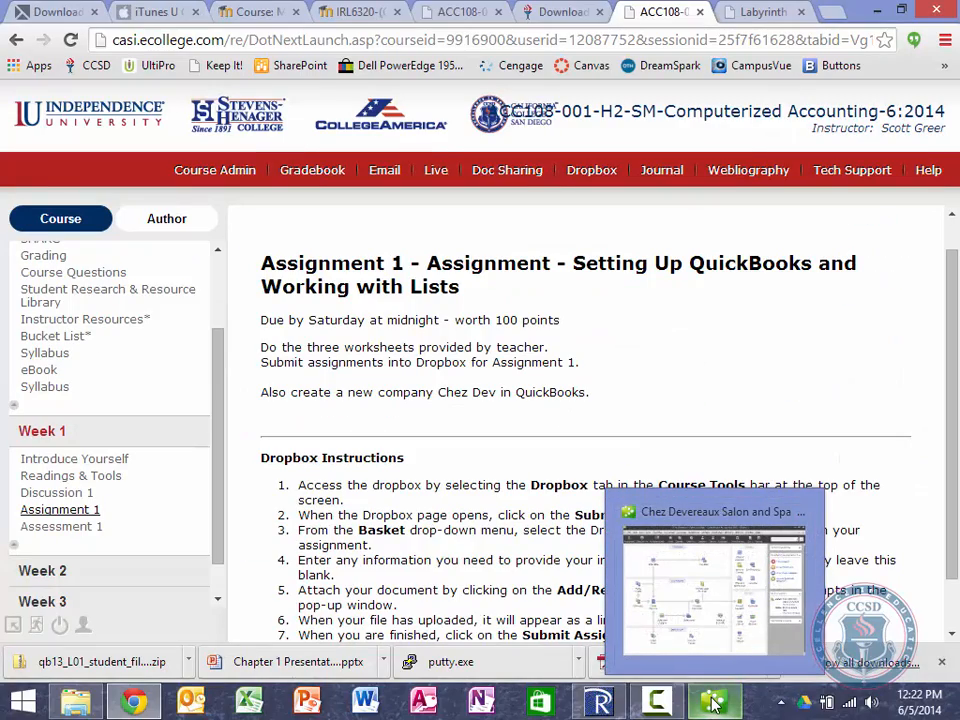
mouse_move(677, 702)
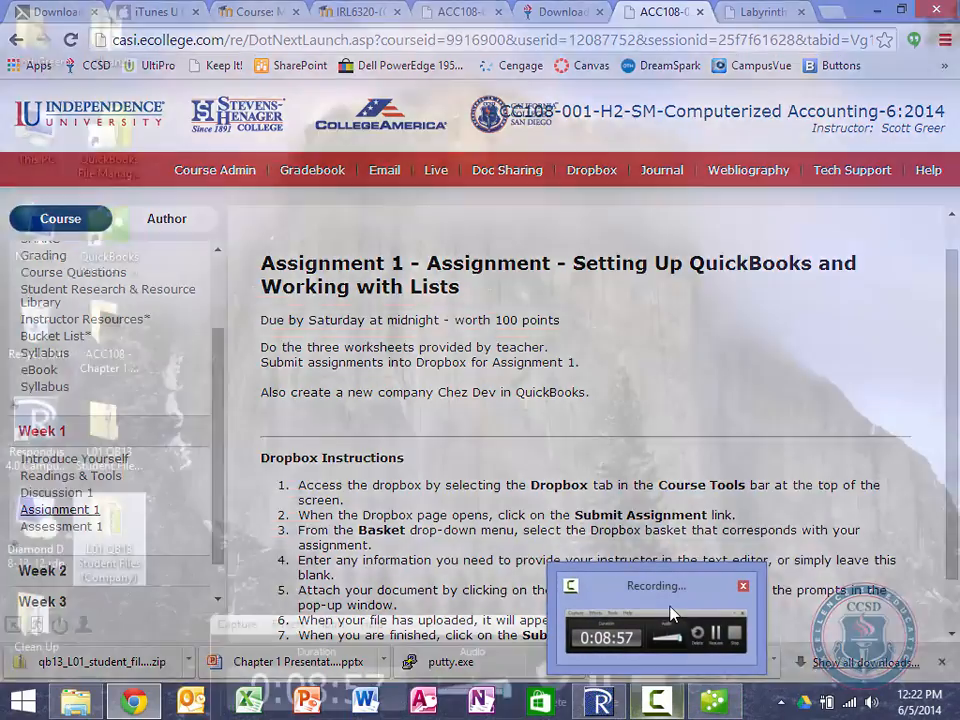